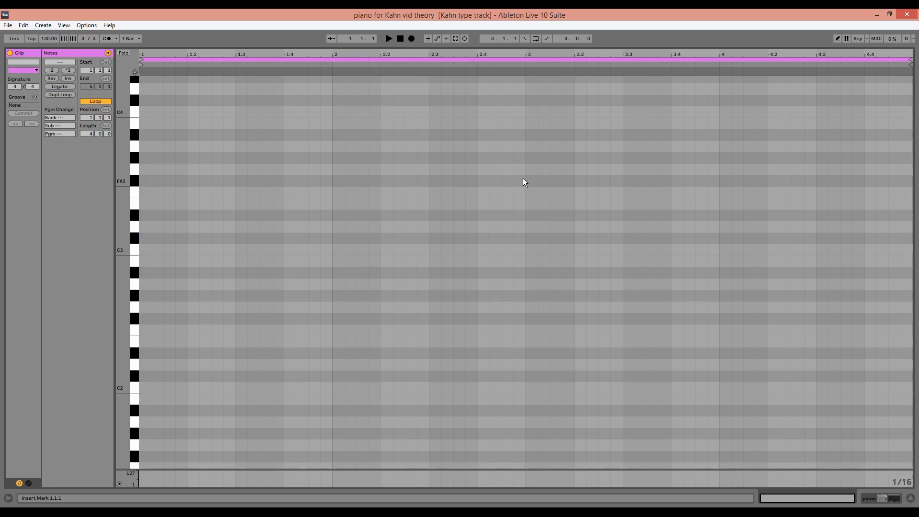
# Step: Search the browser for "phrygian" and load the Phrygian Dominant Scale preset onto the piano track
pyautogui.hotkey('shift', 'Tab')
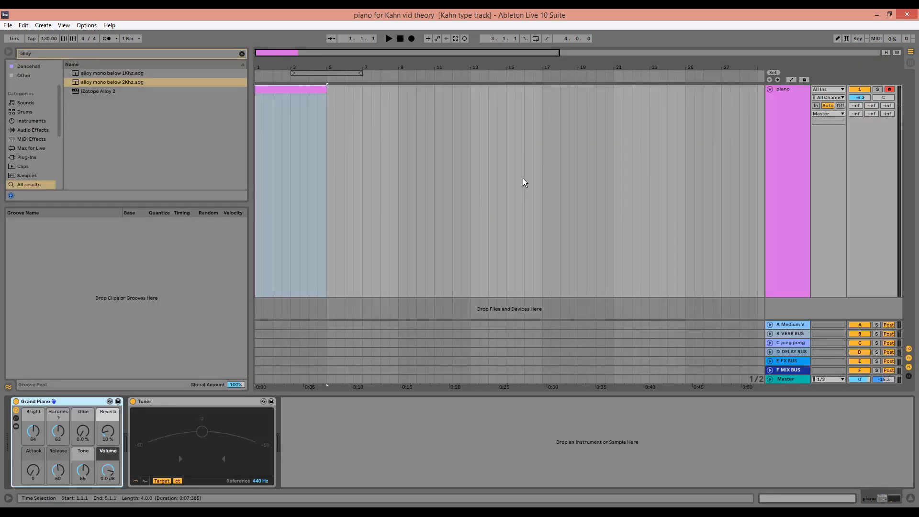
pyautogui.hotkey('ctrl', 'f')
pyautogui.write('ph')
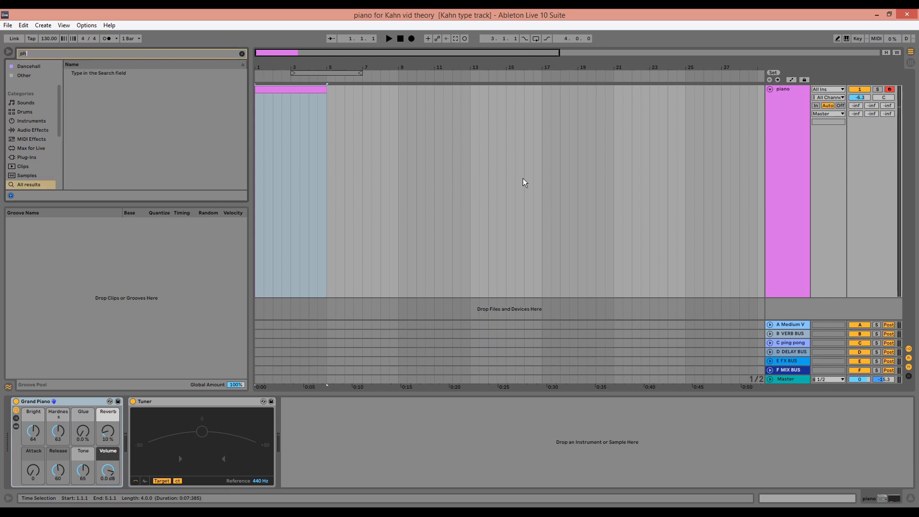
pyautogui.write('rygian')
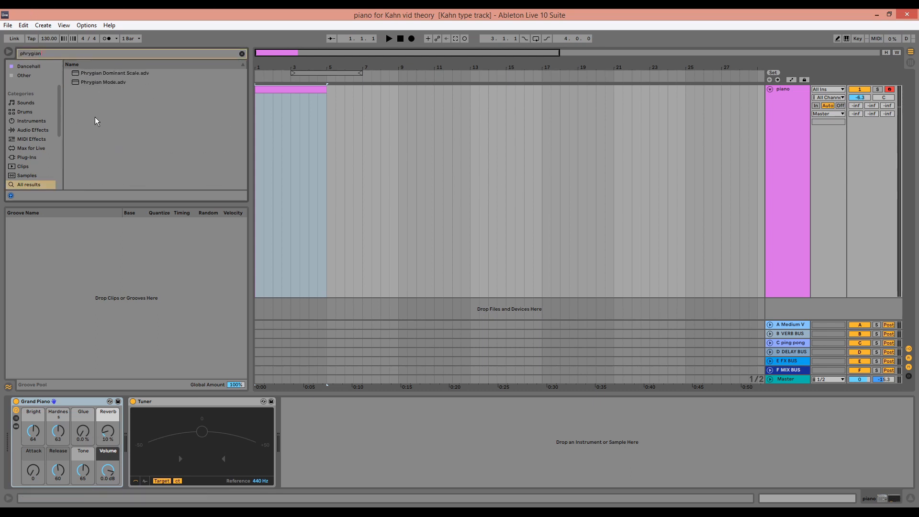
pyautogui.press('Down')
pyautogui.press('Return')
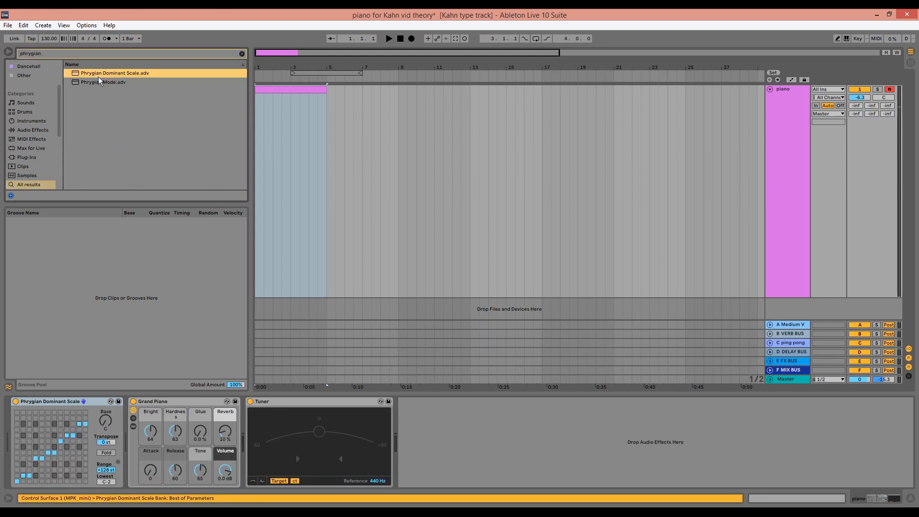
# Step: Set the Base of the Phrygian Dominant Scale device to E
pyautogui.click(104, 421)
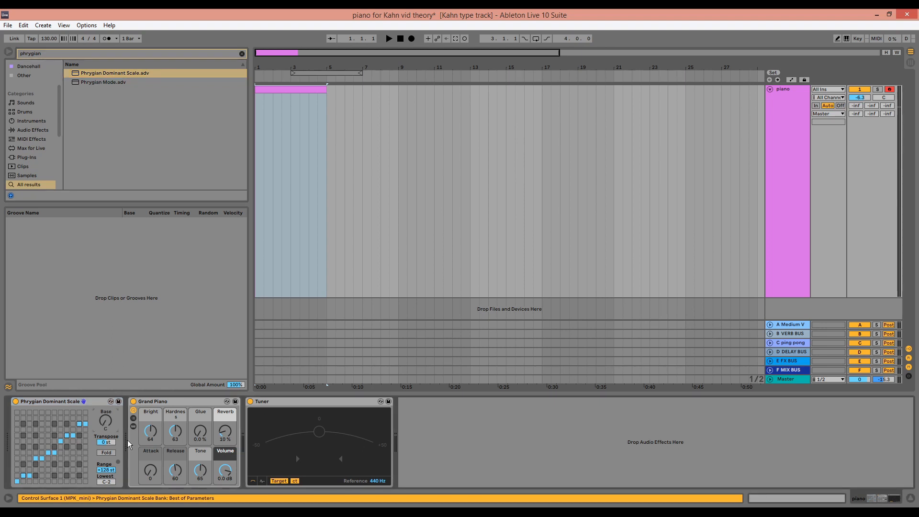
pyautogui.press('Up')
pyautogui.press('Up')
pyautogui.press('Up')
pyautogui.press('Up')
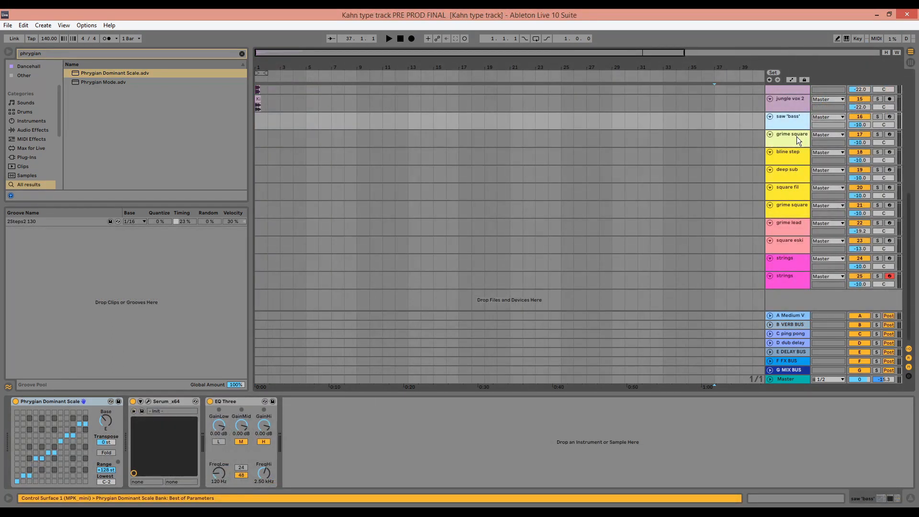
# Step: Inspect the device chains of the grime square, bline step, deep sub, square fil and grime lead tracks
pyautogui.click(797, 137)
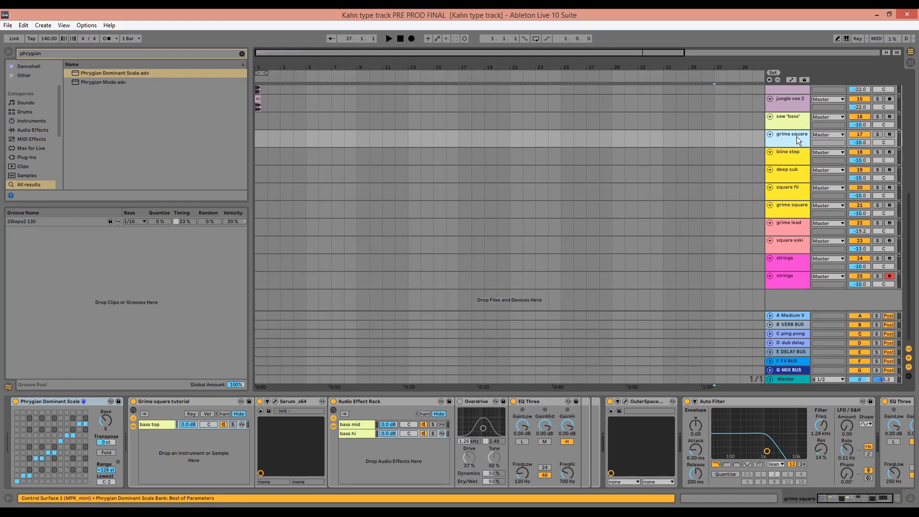
pyautogui.click(793, 162)
pyautogui.click(793, 173)
pyautogui.click(794, 191)
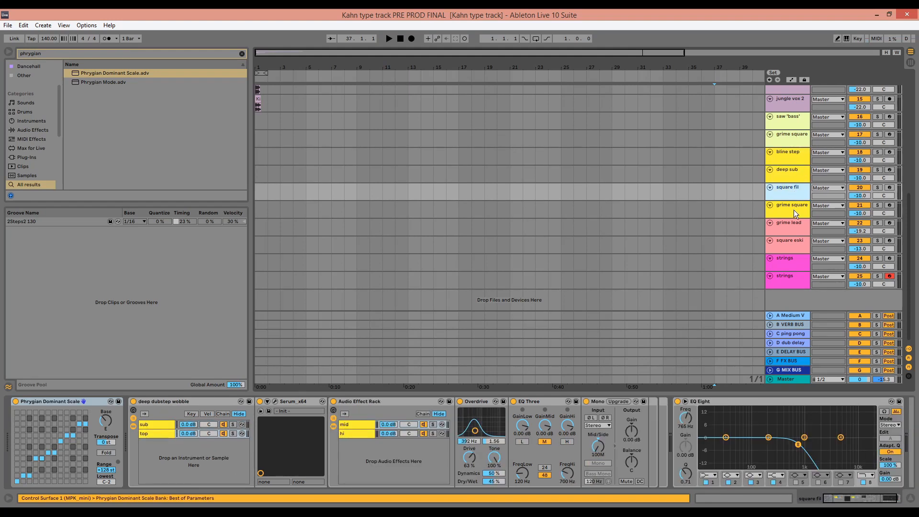
pyautogui.click(794, 210)
pyautogui.click(794, 227)
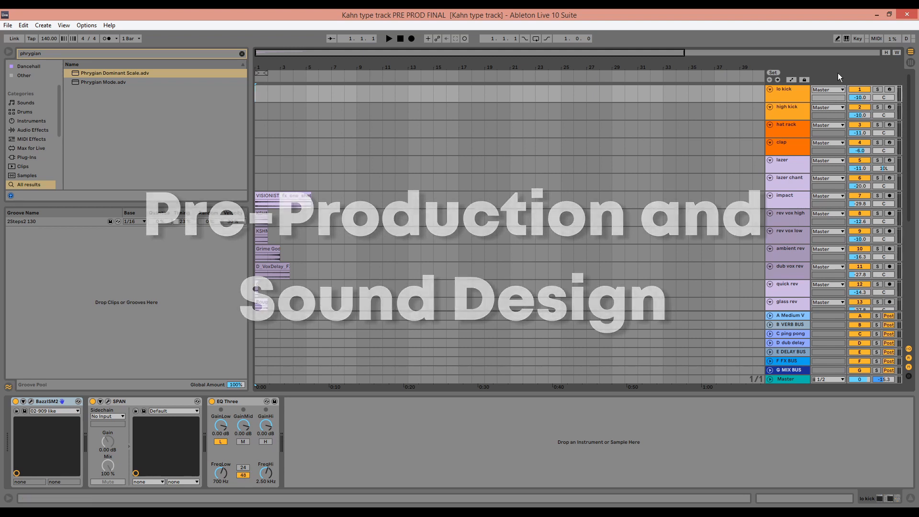
# Step: View the lo kick track's devices and arm the high kick track for recording
pyautogui.click(793, 93)
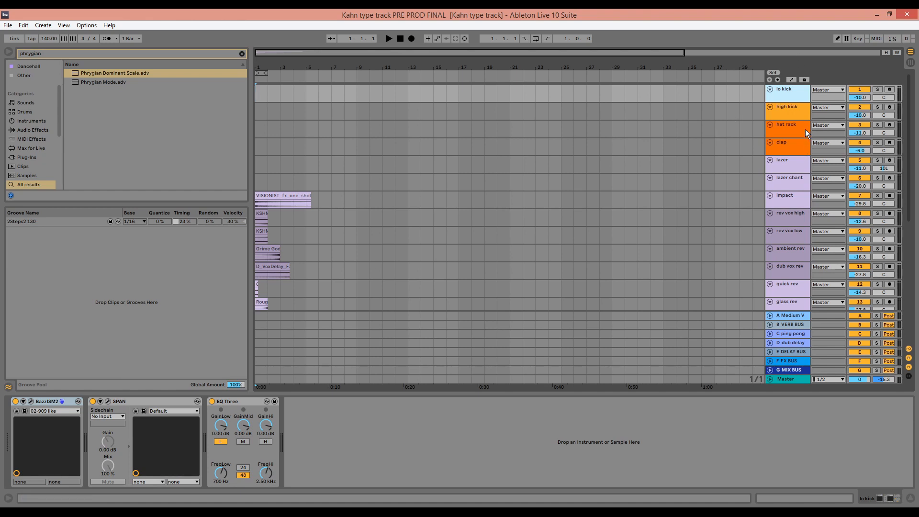
pyautogui.click(803, 108)
pyautogui.click(889, 108)
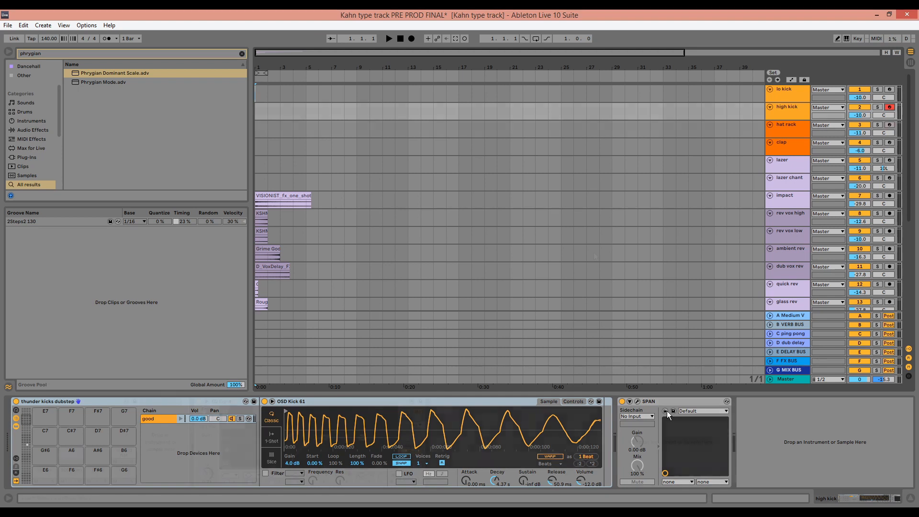
# Step: Show the hat rack's chain list and view the closed hat's Simpler pan and envelope controls
pyautogui.press('Down')
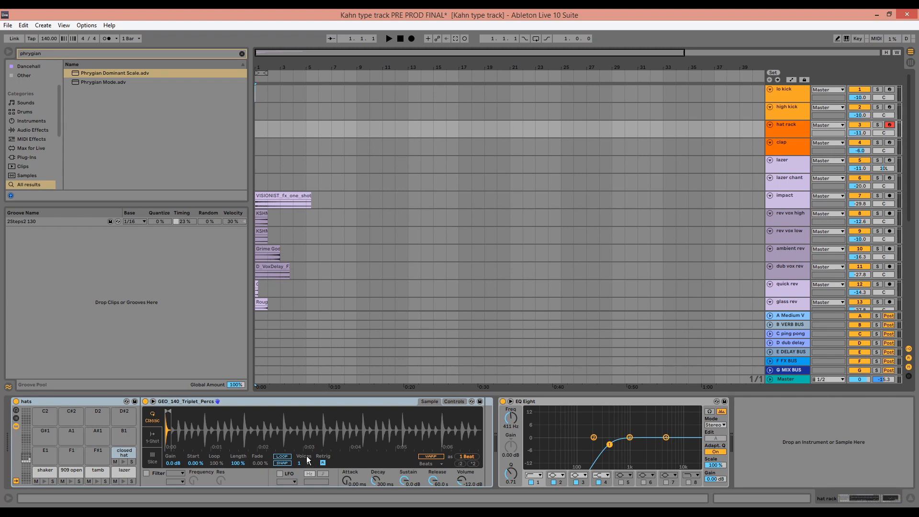
pyautogui.click(16, 418)
pyautogui.click(16, 458)
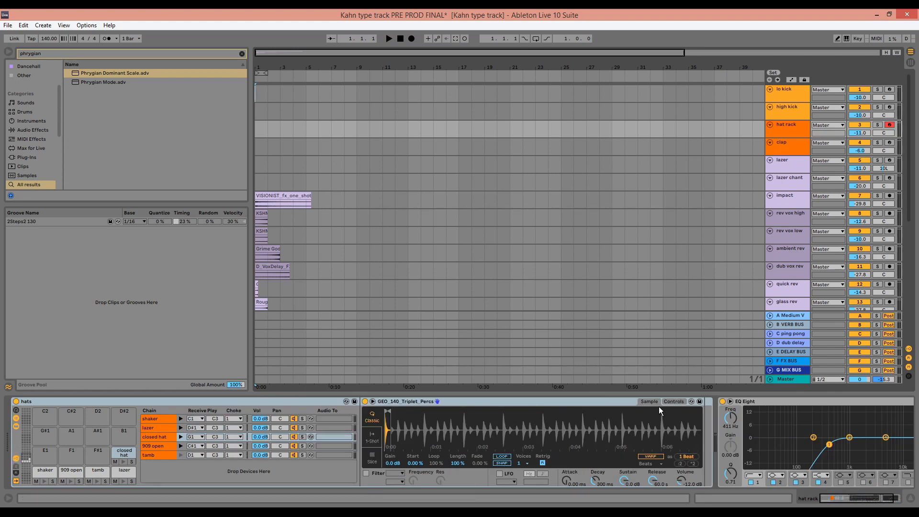
pyautogui.click(674, 401)
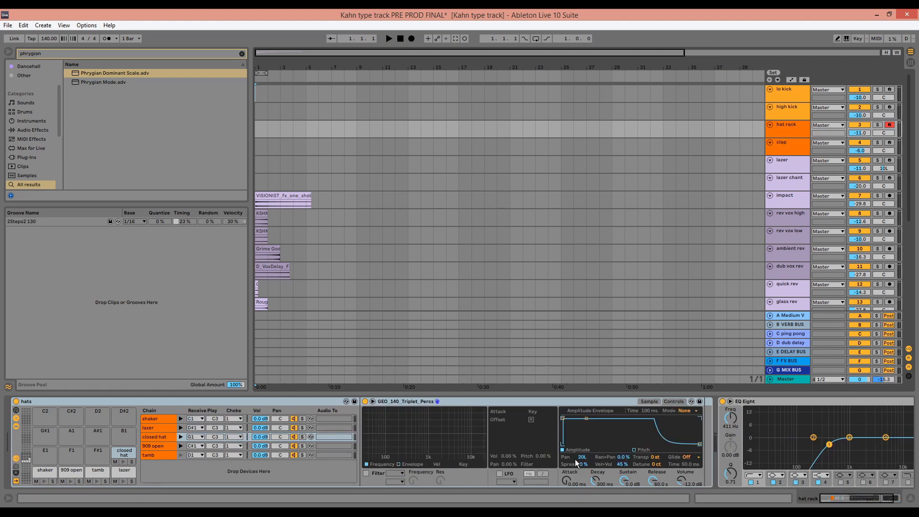
# Step: Examine the pan settings of the shaker and 909 open pads and the effects following the 909 open hat
pyautogui.click(45, 470)
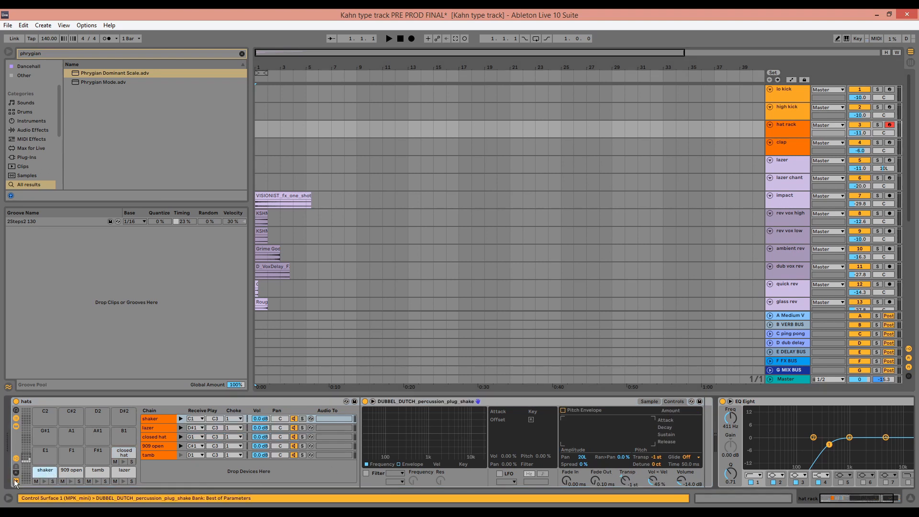
pyautogui.click(69, 473)
pyautogui.click(785, 402)
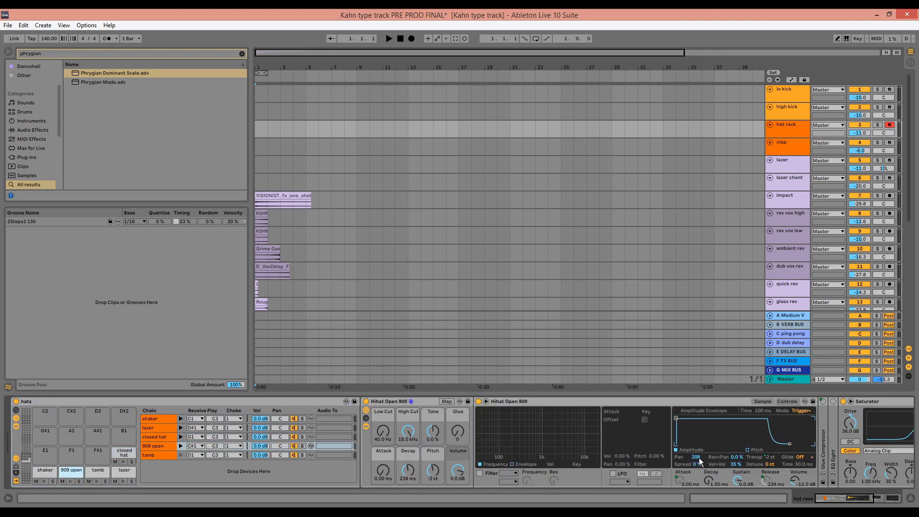
pyautogui.click(874, 503)
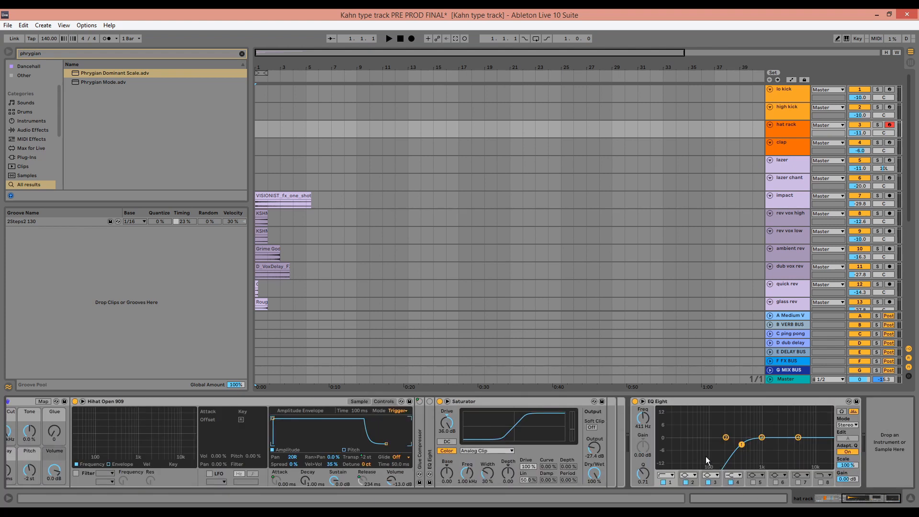
# Step: Review the clap rack's pads and the lazer track's sample and EQ settings
pyautogui.press('Down')
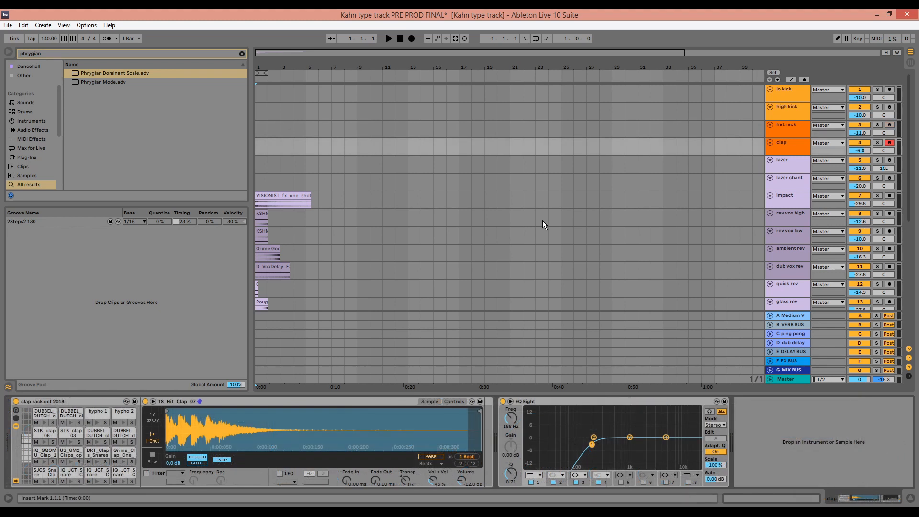
pyautogui.click(95, 424)
pyautogui.press('Down')
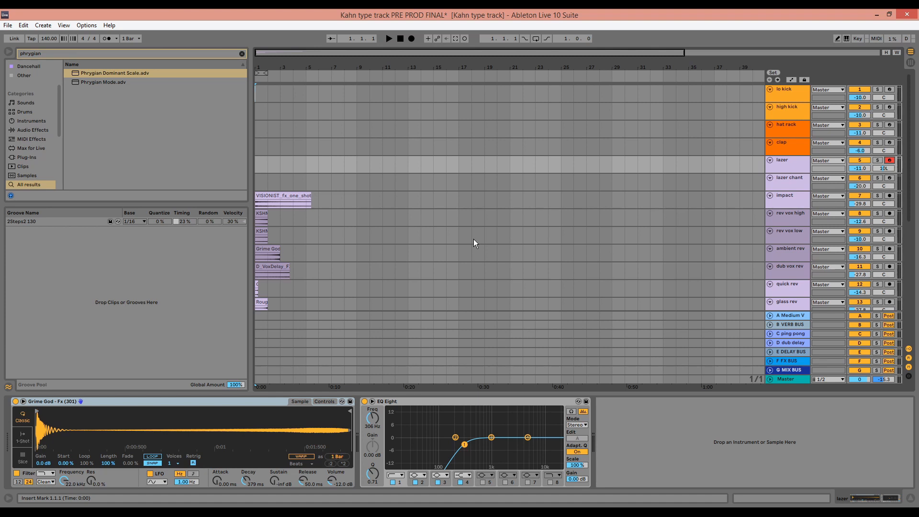
# Step: Arm the lazer chant track and compare the Serum breath sample with its pitch envelope off and on
pyautogui.click(786, 184)
pyautogui.click(892, 180)
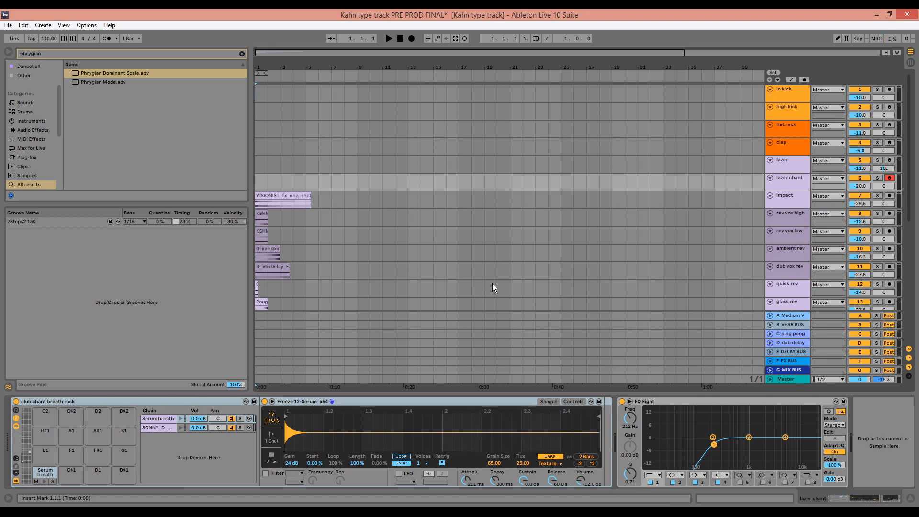
pyautogui.click(574, 403)
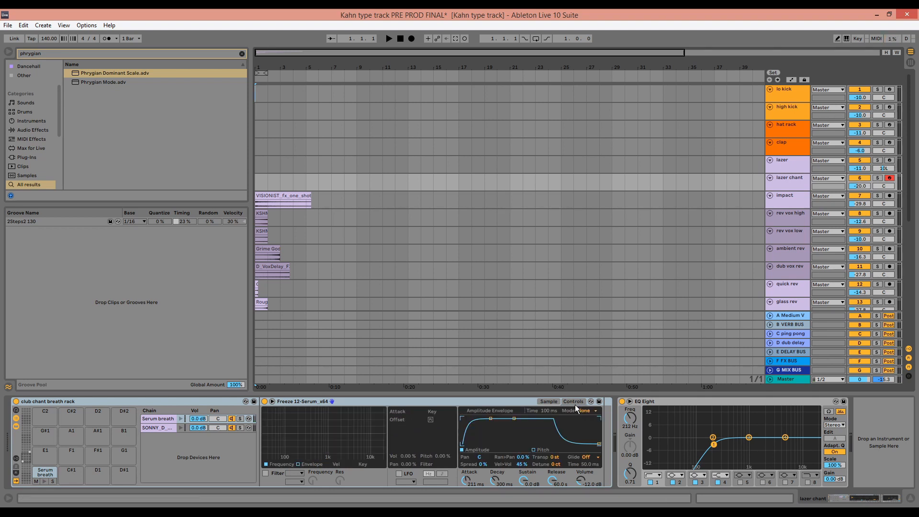
pyautogui.click(539, 452)
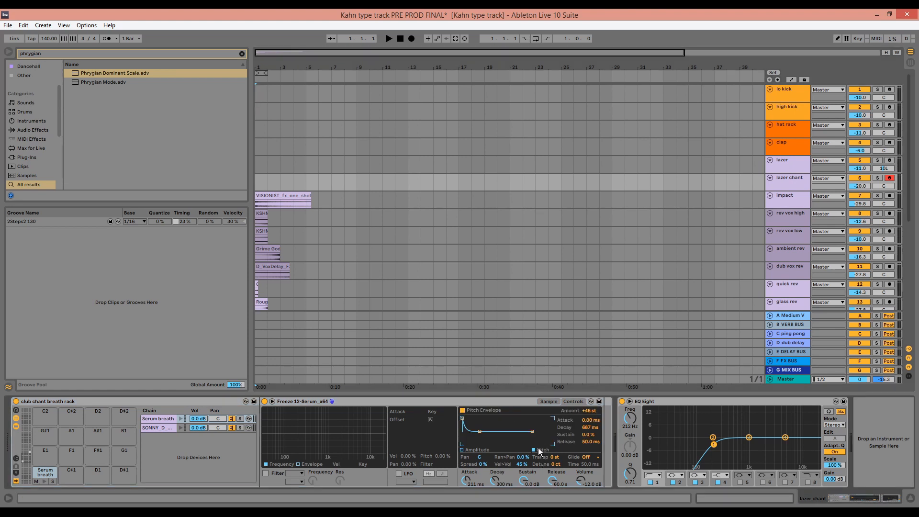
pyautogui.click(462, 411)
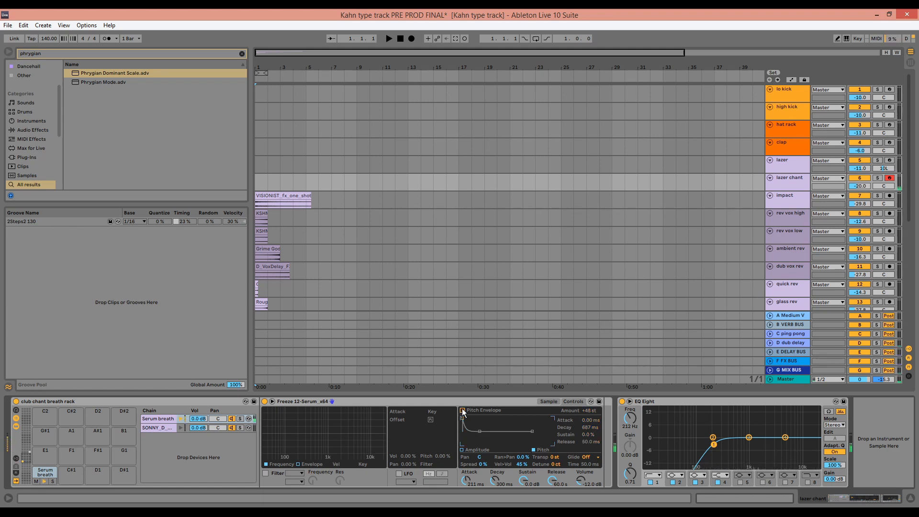
pyautogui.click(463, 411)
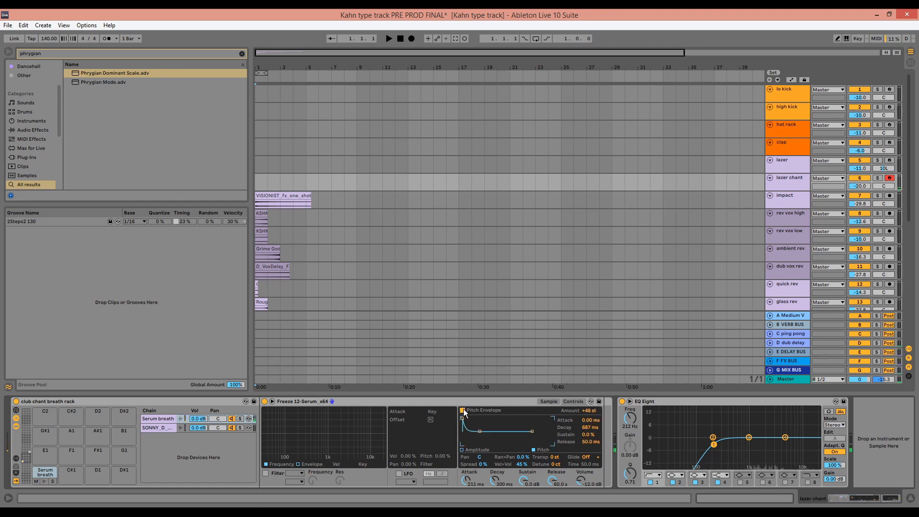
# Step: Preview the SONNY_D vocal pad in the club chant breath rack and view its pitch envelope and transpose settings
pyautogui.click(29, 452)
pyautogui.click(124, 482)
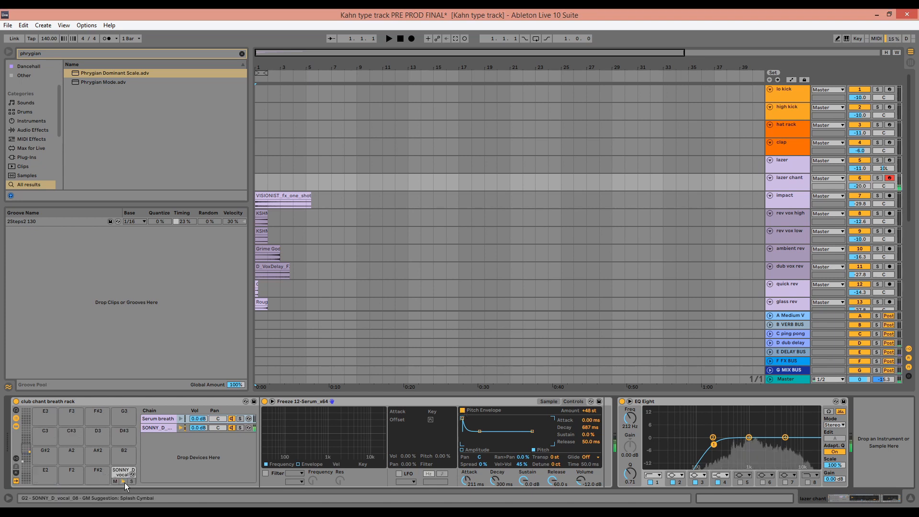
pyautogui.click(123, 473)
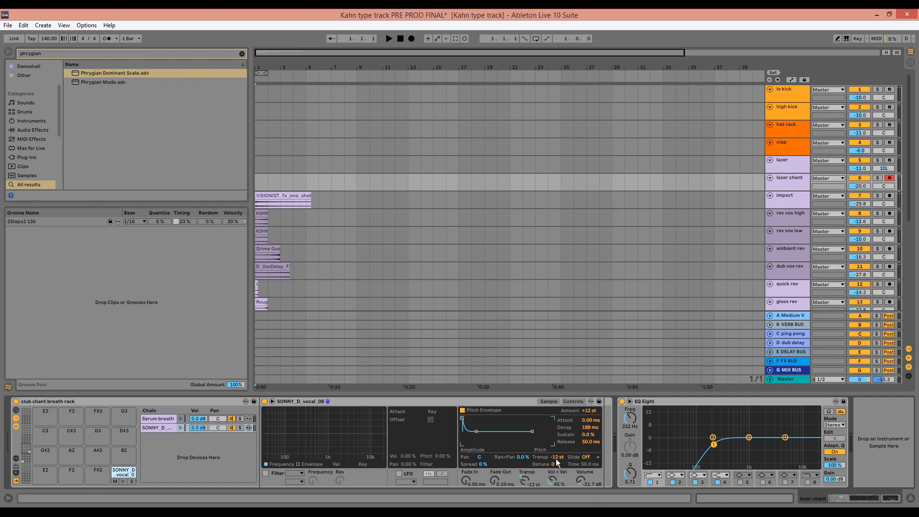
# Step: Audition the impact track's VISIONIST effect clip in solo and open the clip for viewing
pyautogui.click(274, 200)
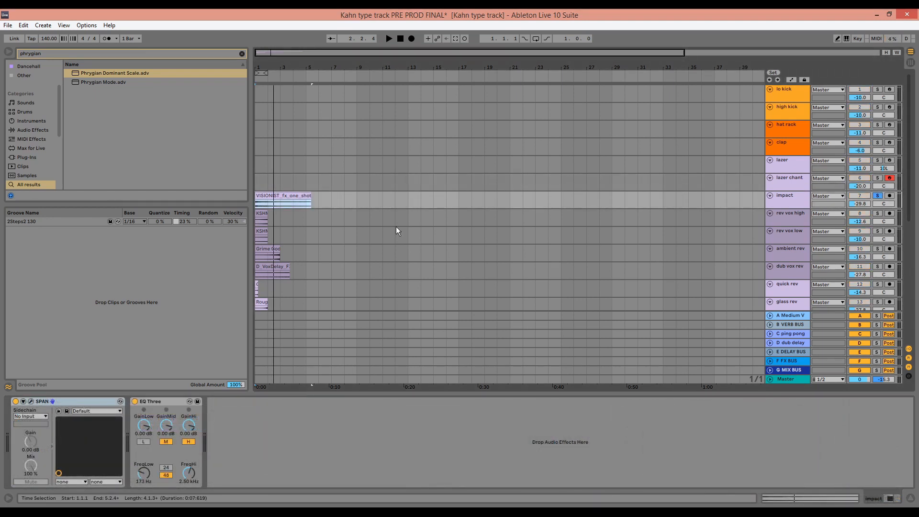
pyautogui.press('space')
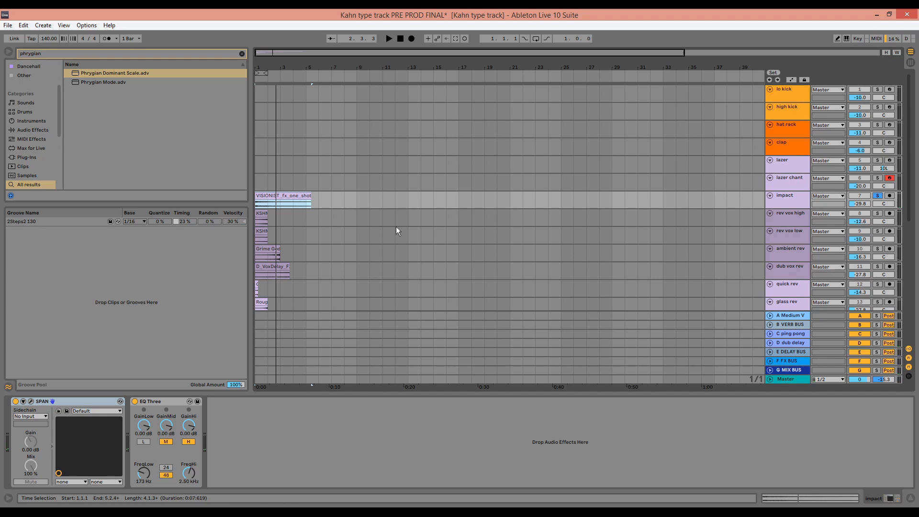
pyautogui.doubleClick(297, 195)
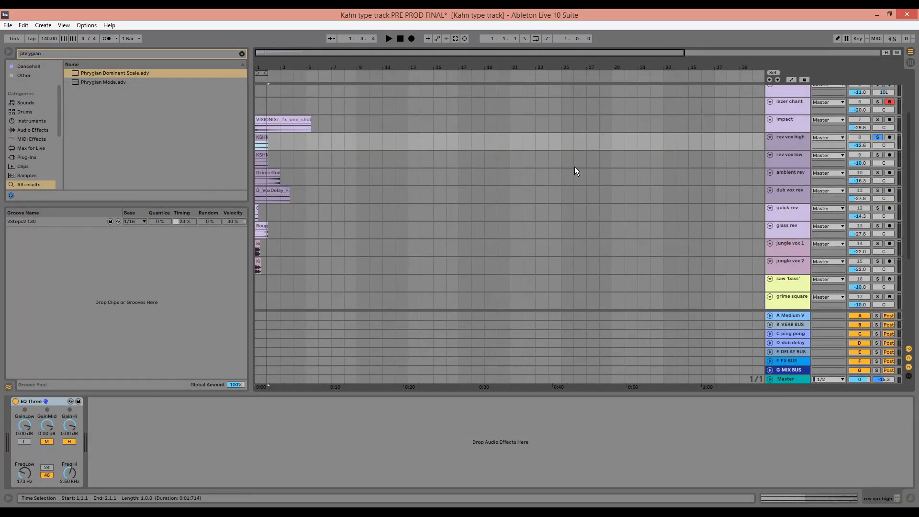
# Step: Solo and play the rev vox low and ambient rev tracks one after the other
pyautogui.click(877, 156)
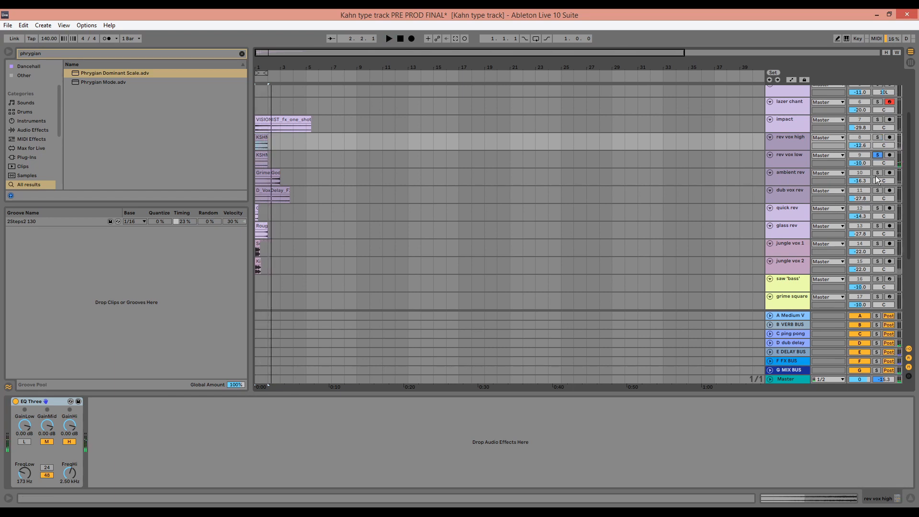
pyautogui.click(878, 174)
pyautogui.press('space')
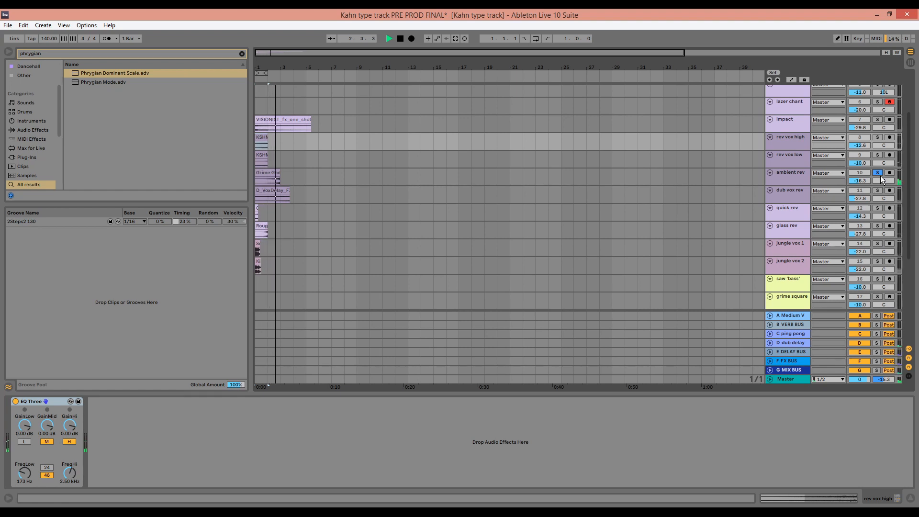
pyautogui.press('space')
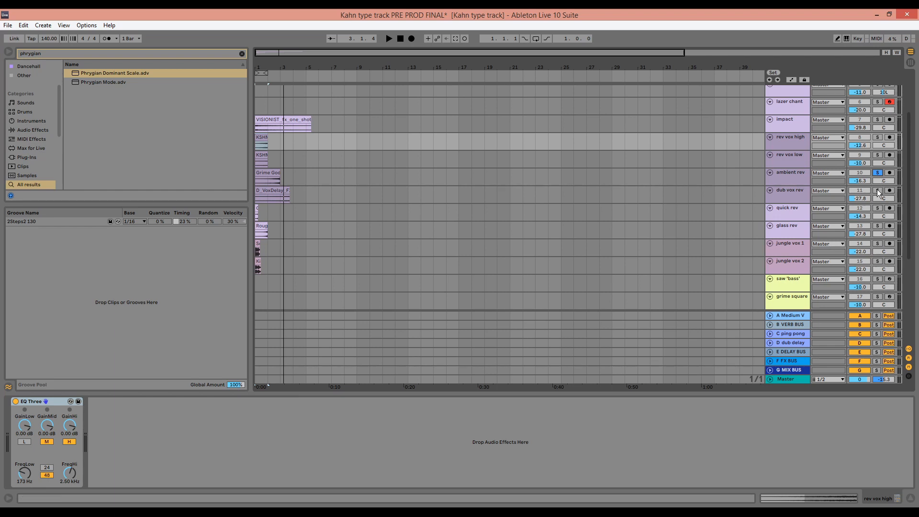
# Step: Play the dub vox rev track in solo and view its device chain
pyautogui.press('space')
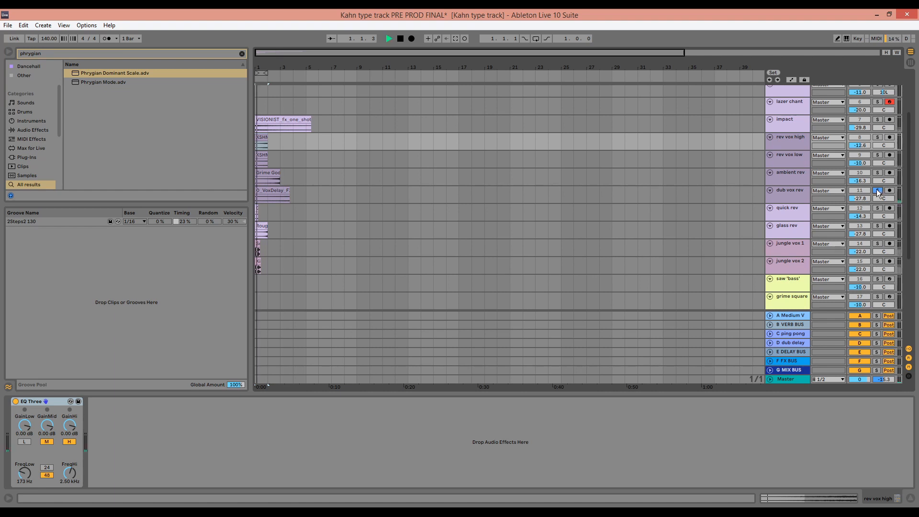
pyautogui.click(786, 189)
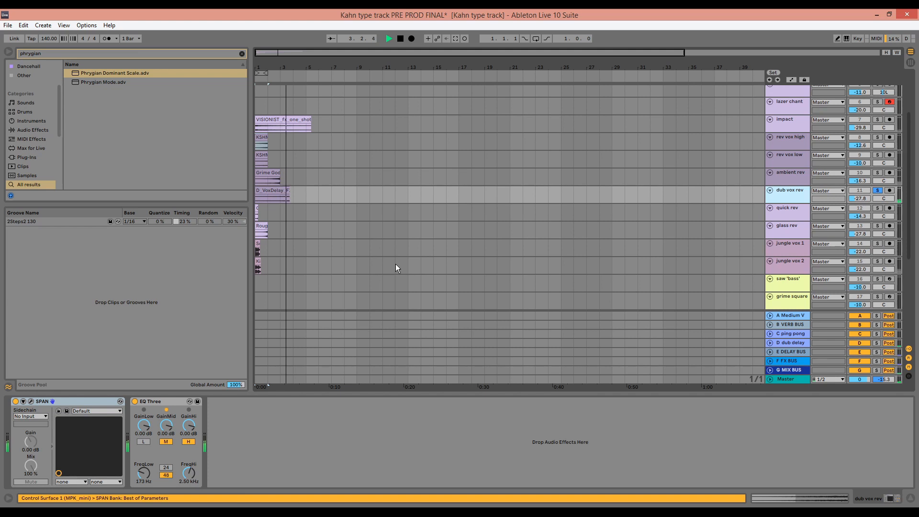
pyautogui.press('space')
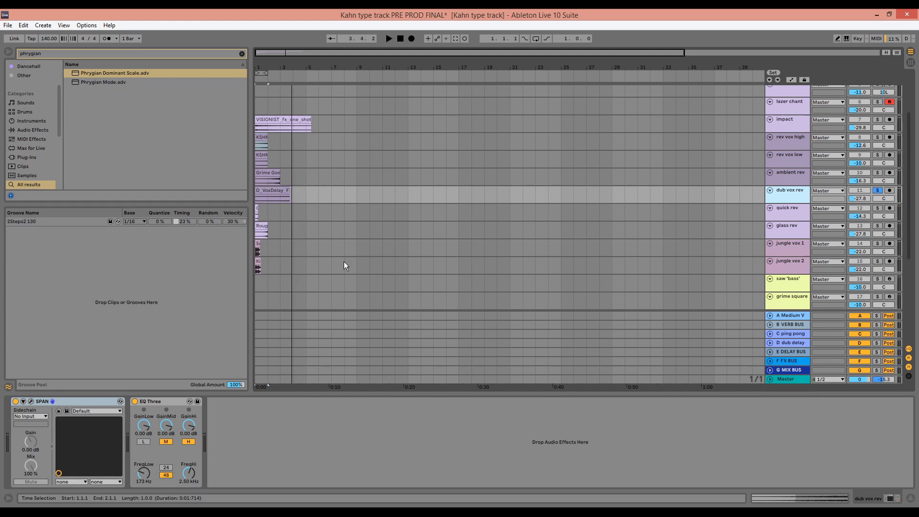
# Step: Play the quick rev, glass rev and jungle vox 1 tracks one after the other in solo
pyautogui.press('space')
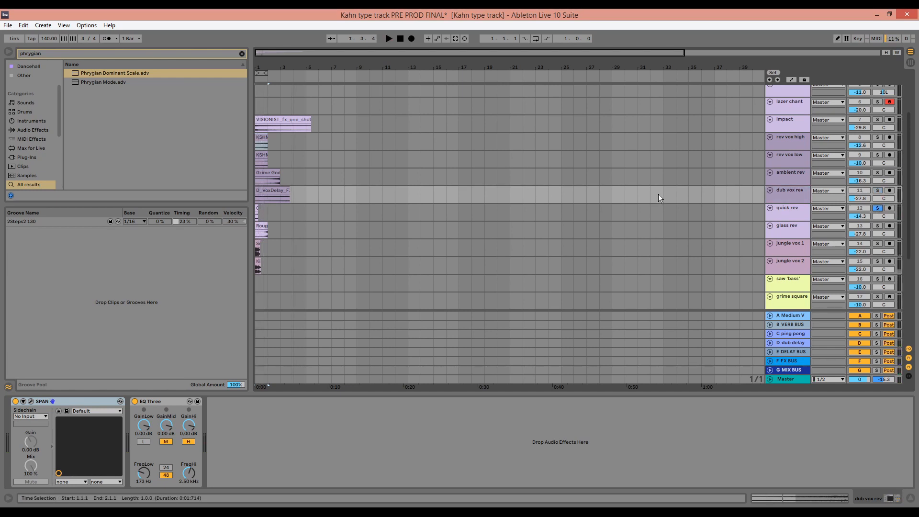
pyautogui.click(878, 226)
pyautogui.press('space')
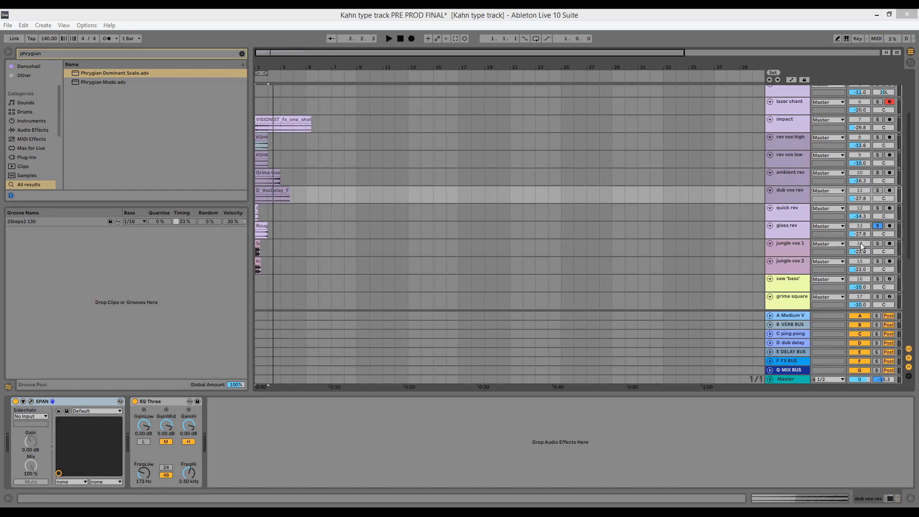
pyautogui.click(877, 243)
pyautogui.press('space')
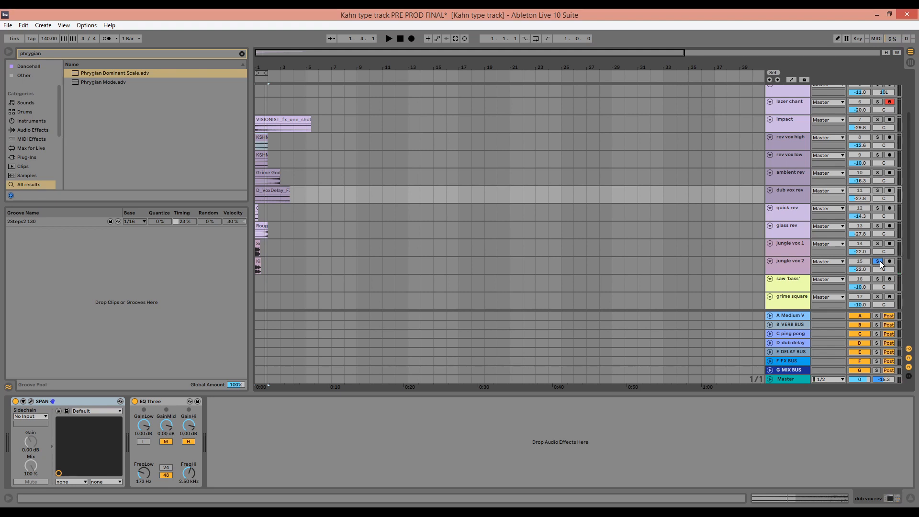
# Step: Audition the jungle vox 2 track in solo and open its OuterSpace echo plug-in to view the settings
pyautogui.doubleClick(258, 244)
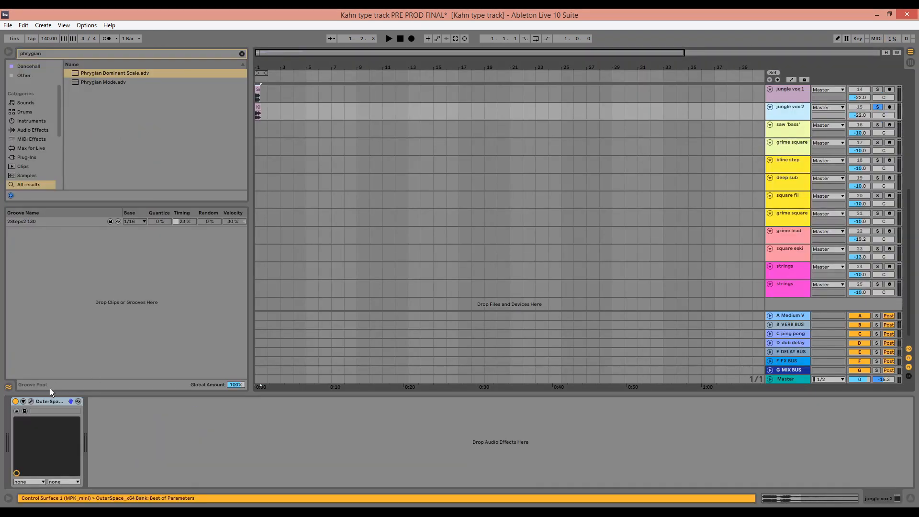
pyautogui.press('space')
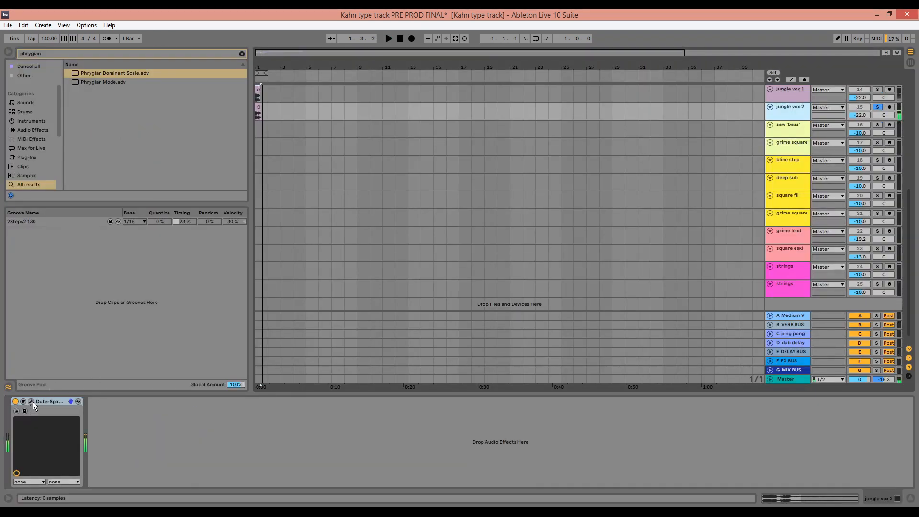
pyautogui.click(31, 403)
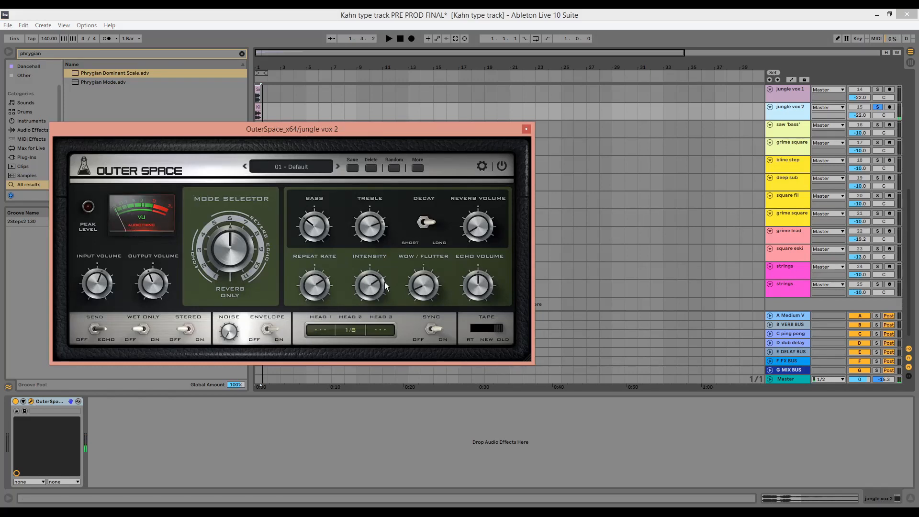
pyautogui.press('space')
pyautogui.press('space')
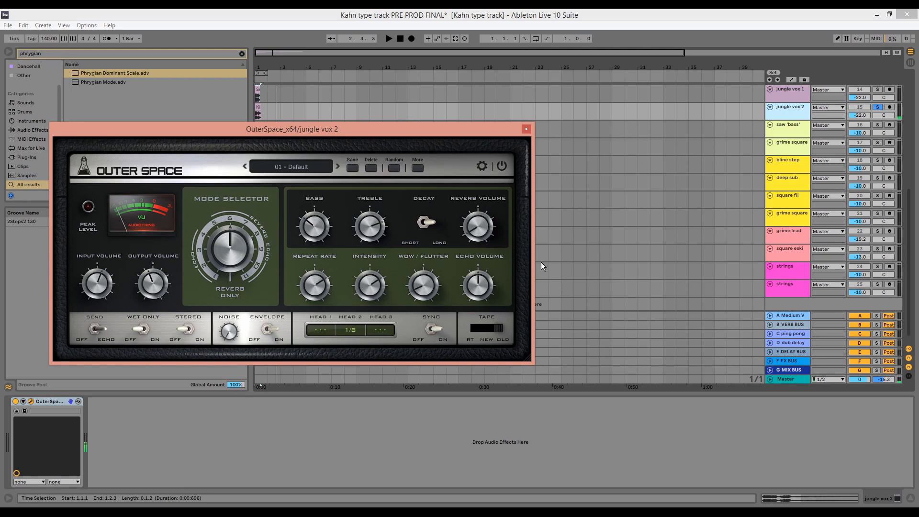
pyautogui.press('space')
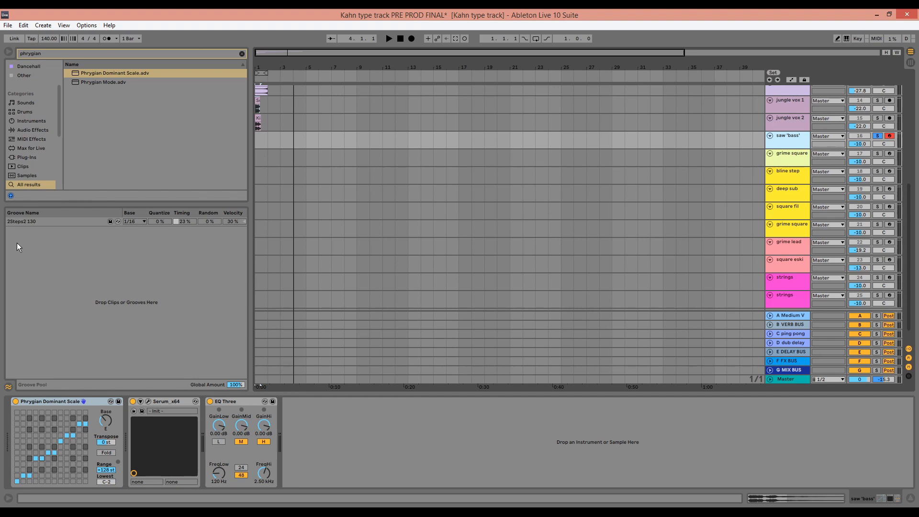
# Step: View the Serum patch on the saw 'bass' track, including the shape and rate of LFO 2
pyautogui.scroll(-2, 619, 207)
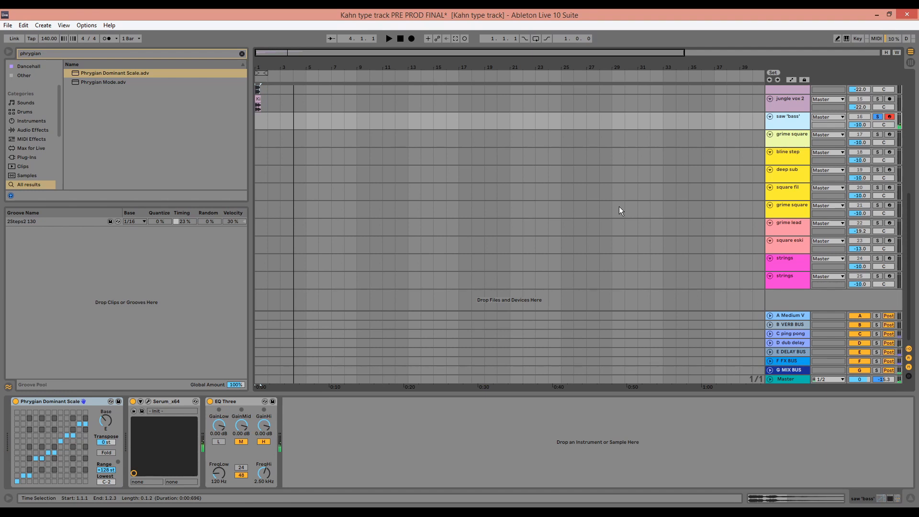
pyautogui.click(148, 401)
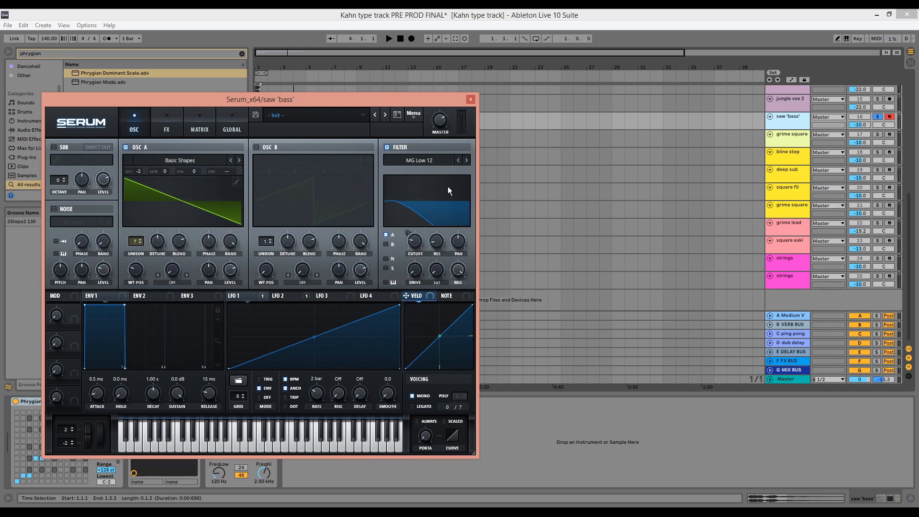
pyautogui.click(292, 296)
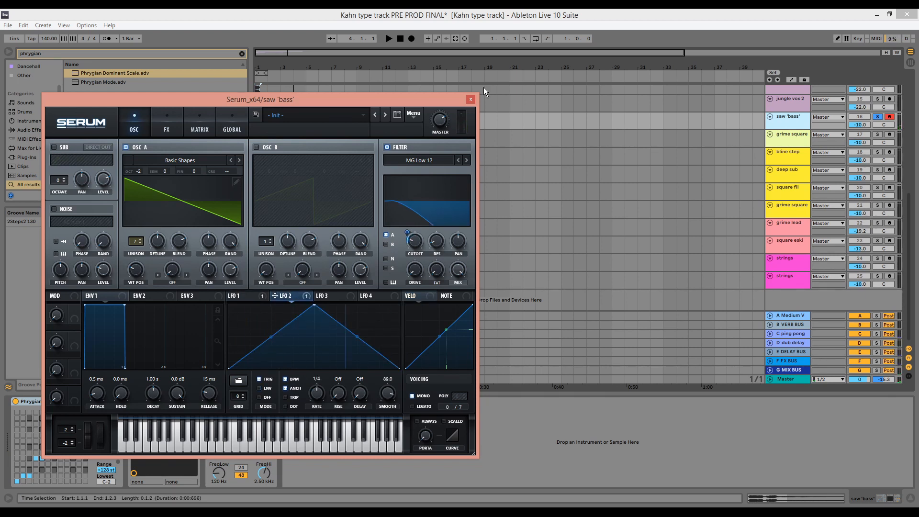
pyautogui.click(470, 100)
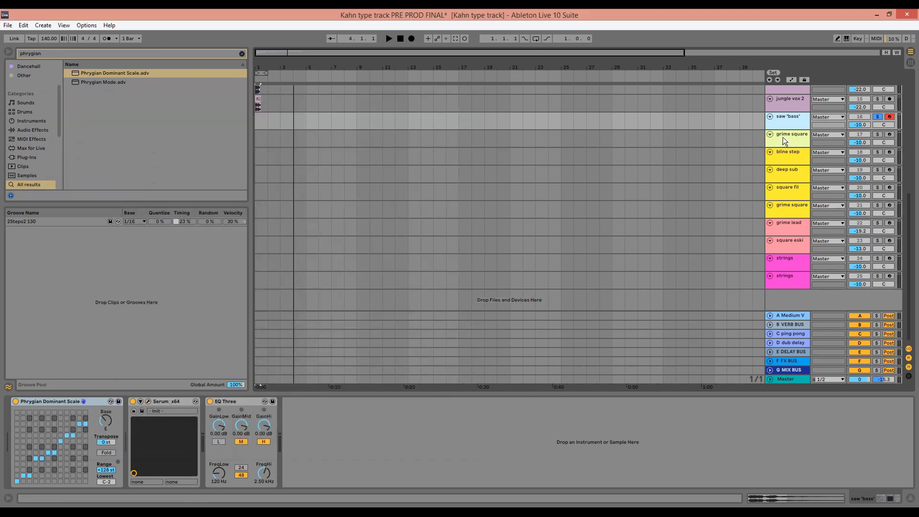
# Step: Arm the grime square track without any solo and set oscillator A's unison to 7 voices in its Serum patch
pyautogui.click(869, 138)
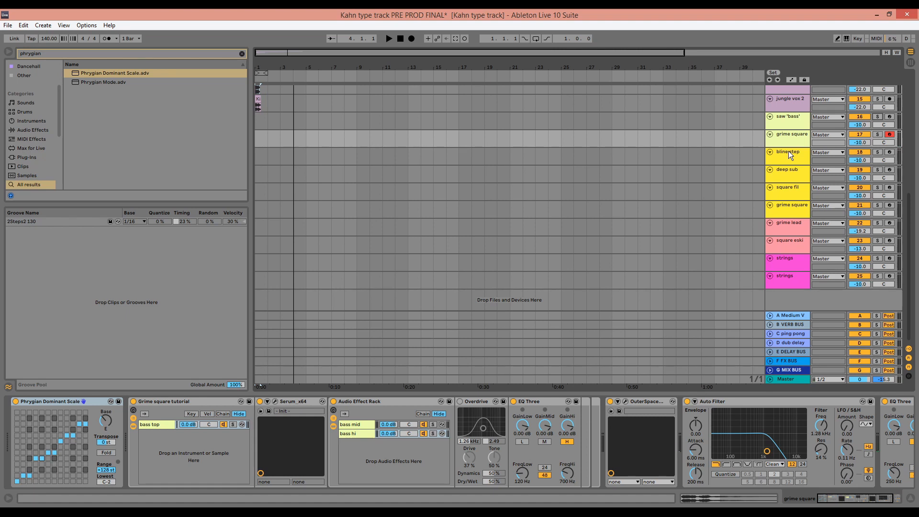
pyautogui.click(275, 402)
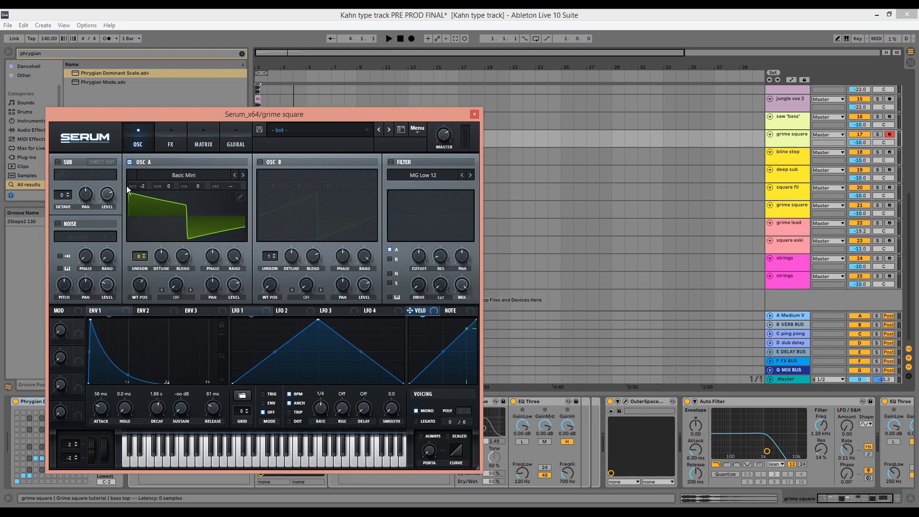
pyautogui.click(144, 254)
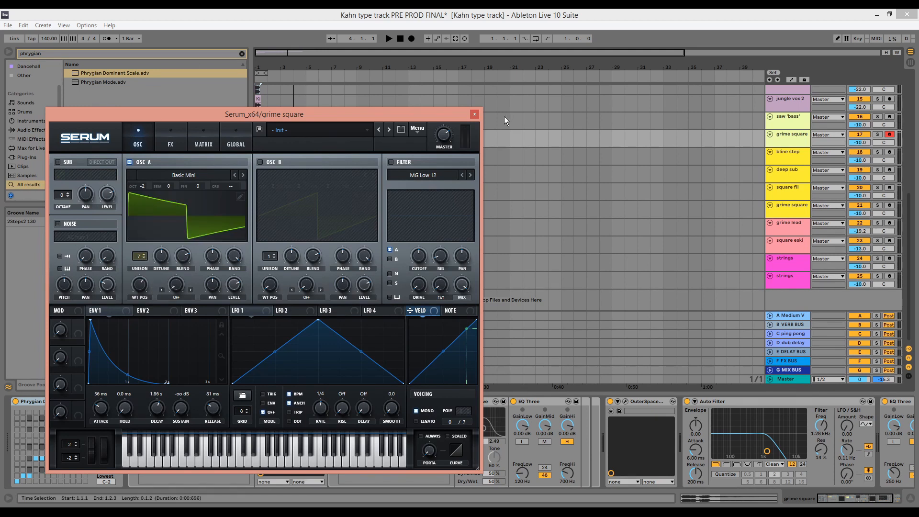
pyautogui.click(475, 114)
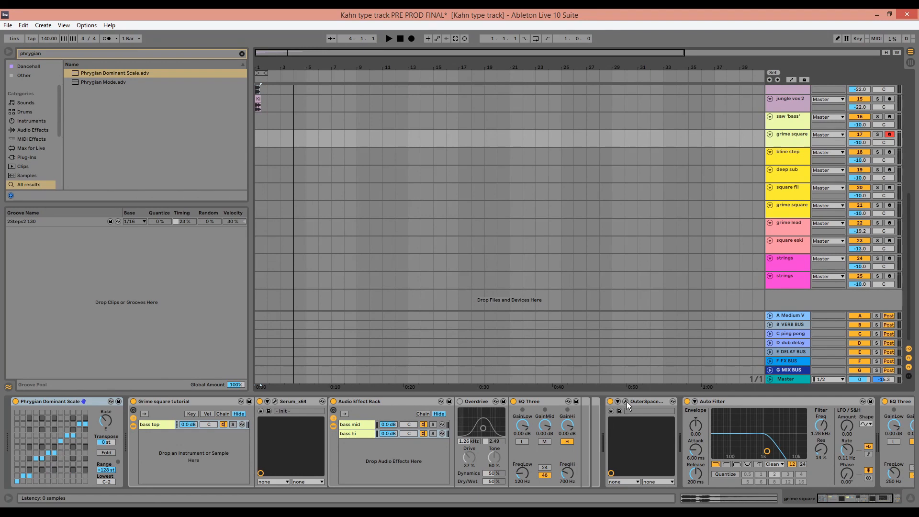
# Step: View the grime square track's OuterSpace settings and compare its bass mid chain with the Overdrive bypassed and active
pyautogui.click(627, 401)
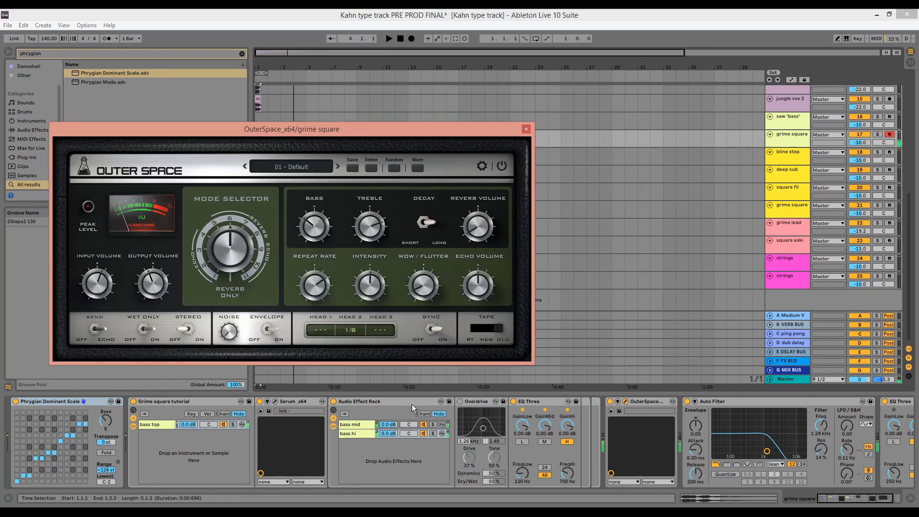
pyautogui.click(367, 425)
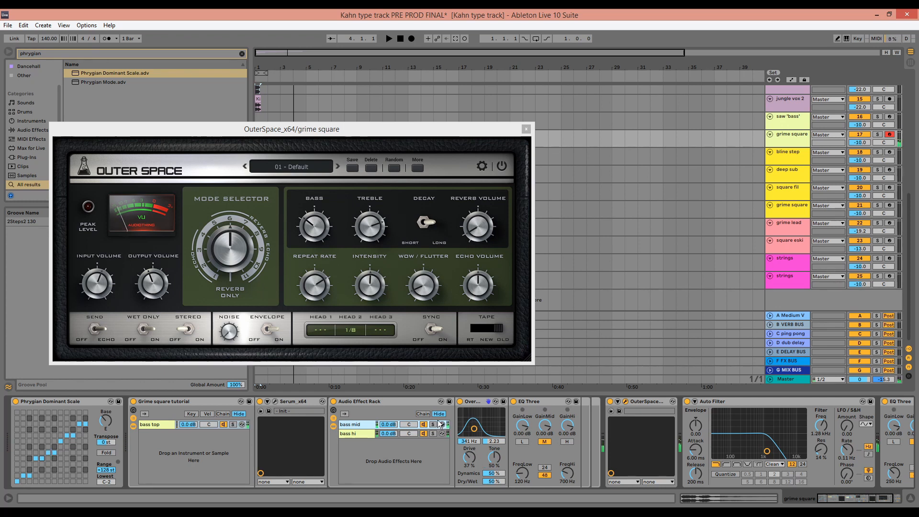
pyautogui.click(459, 401)
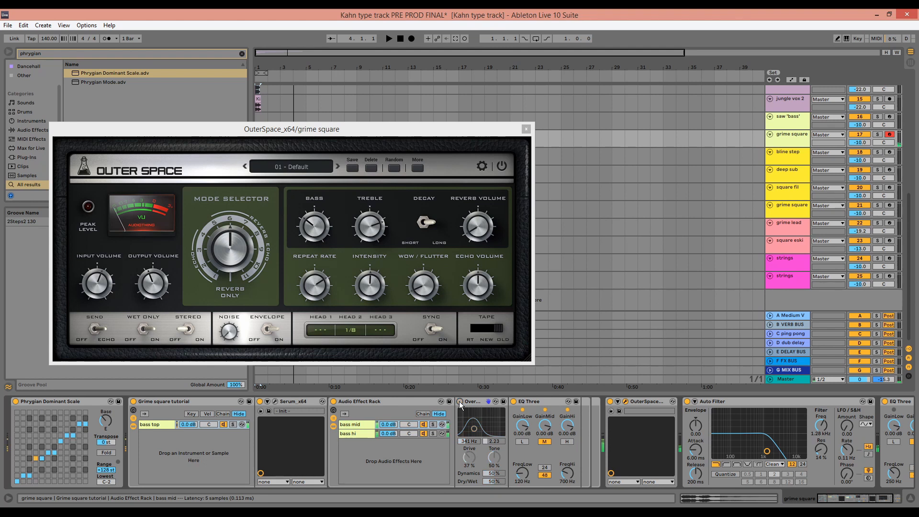
pyautogui.click(460, 401)
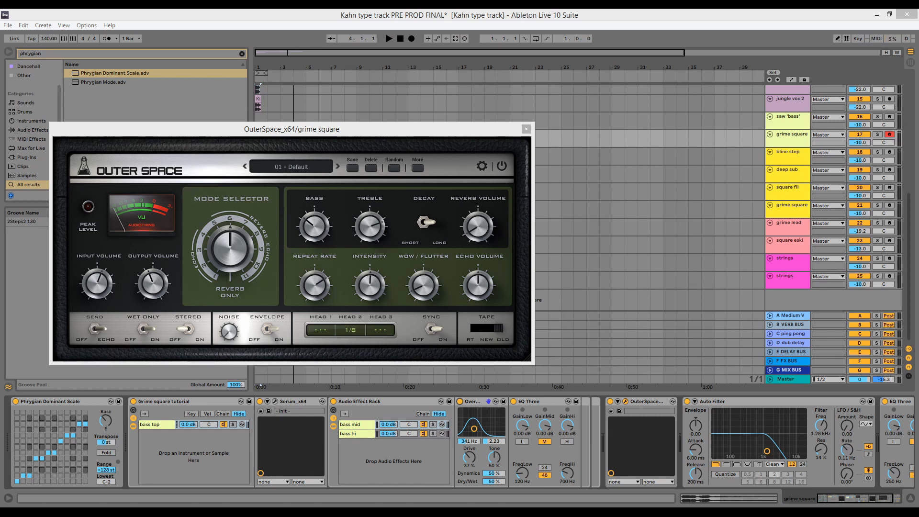
pyautogui.click(526, 129)
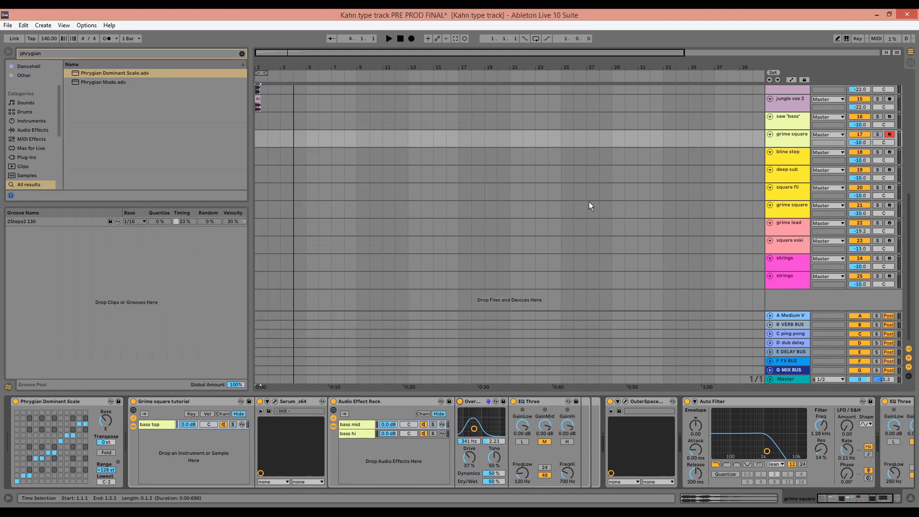
# Step: Arm the bline step track, compare its sound with the Overdrive off and on, and inspect the effect rack's top and mid chains
pyautogui.click(889, 152)
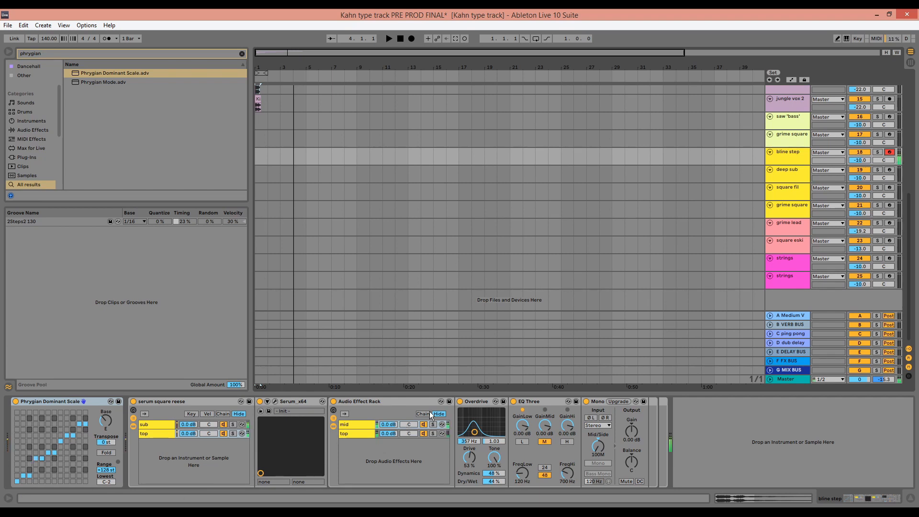
pyautogui.click(461, 402)
pyautogui.click(461, 400)
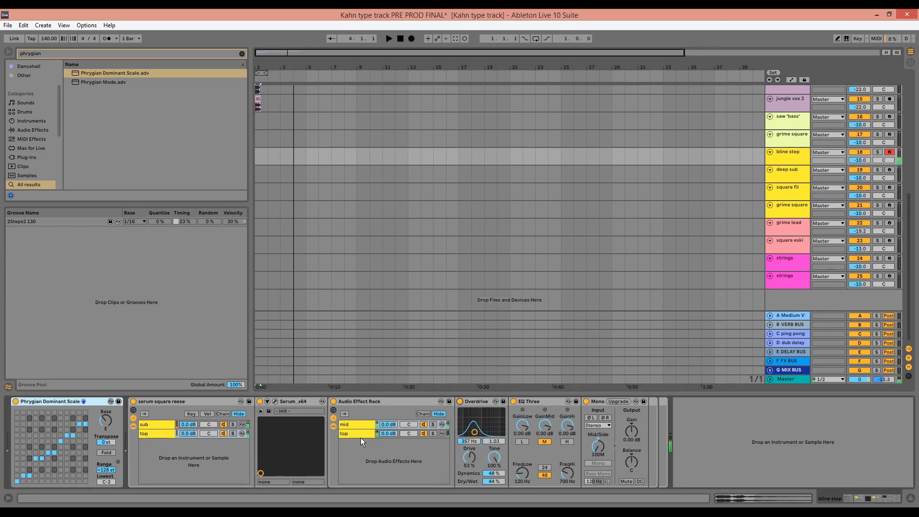
pyautogui.click(357, 434)
pyautogui.click(360, 425)
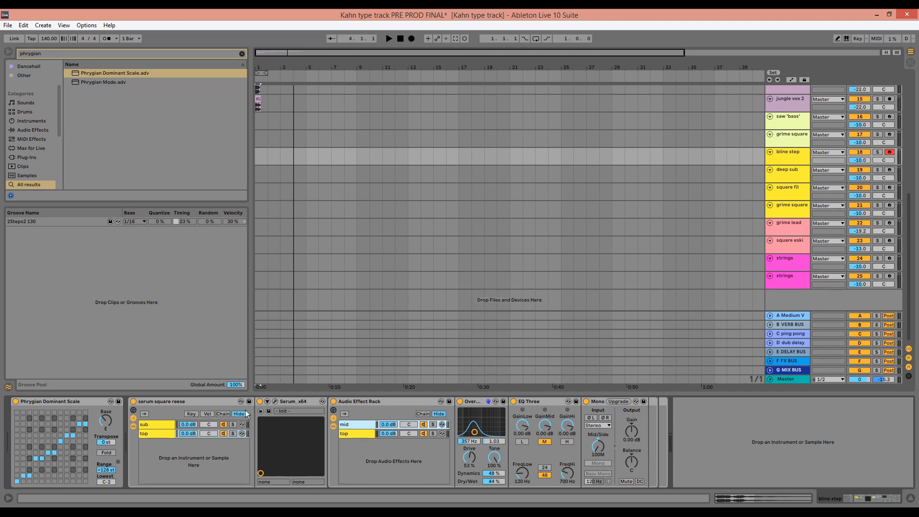
# Step: View the bline step Serum patch and compare its sound with oscillator B switched off and on
pyautogui.click(276, 401)
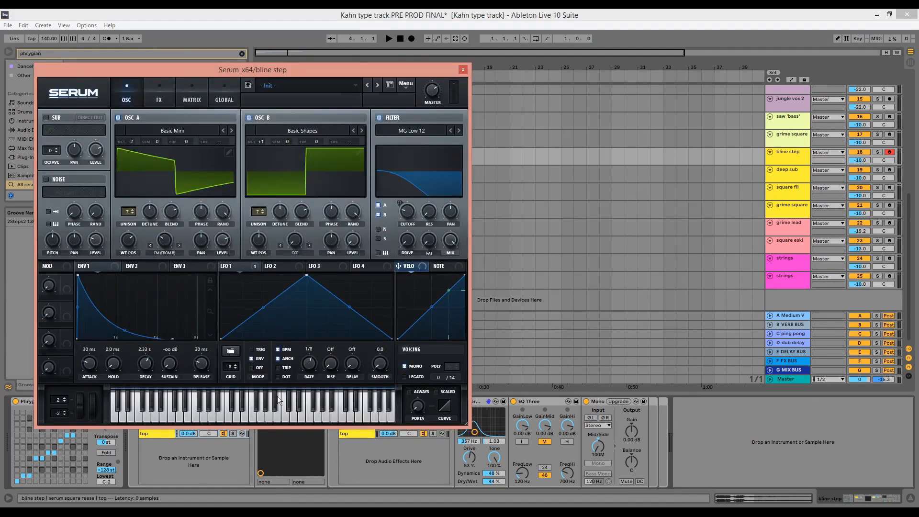
pyautogui.click(249, 117)
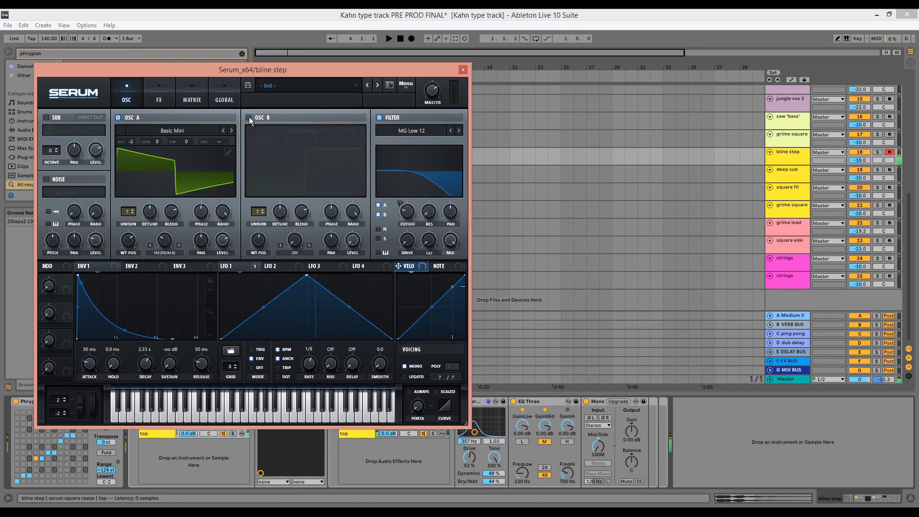
pyautogui.click(249, 118)
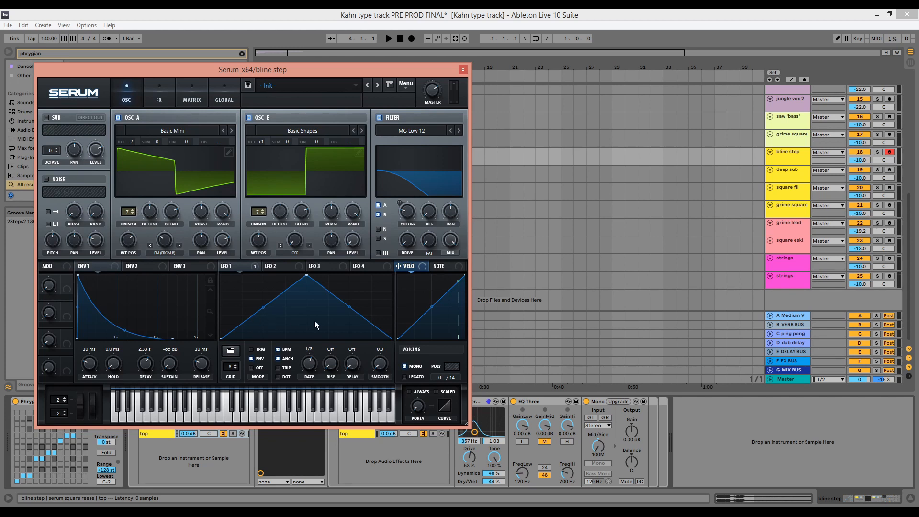
pyautogui.moveTo(256, 360)
pyautogui.click(465, 71)
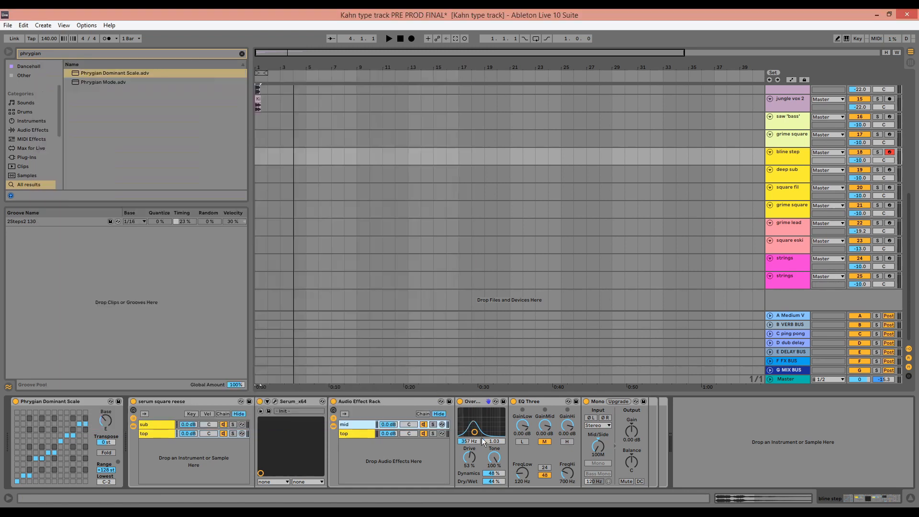
# Step: Compare the bline step's mid chain with its Overdrive bypassed and active again
pyautogui.click(472, 402)
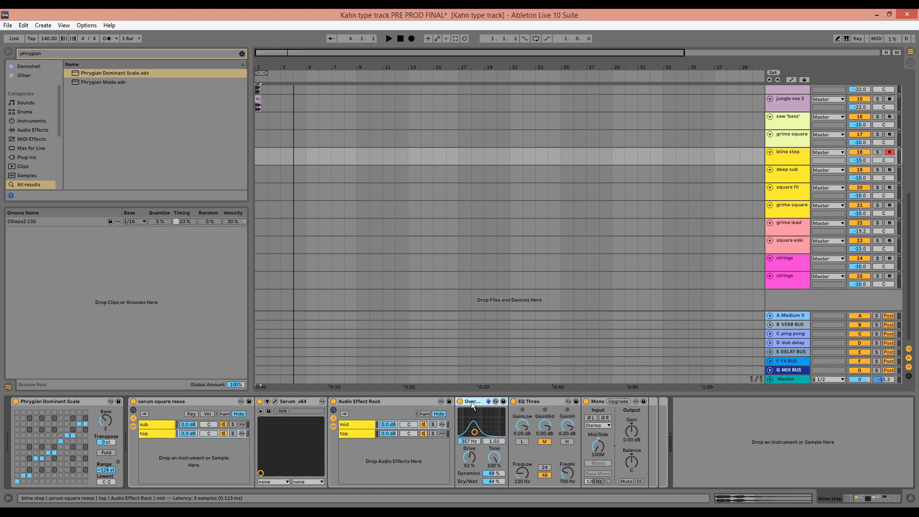
pyautogui.click(461, 401)
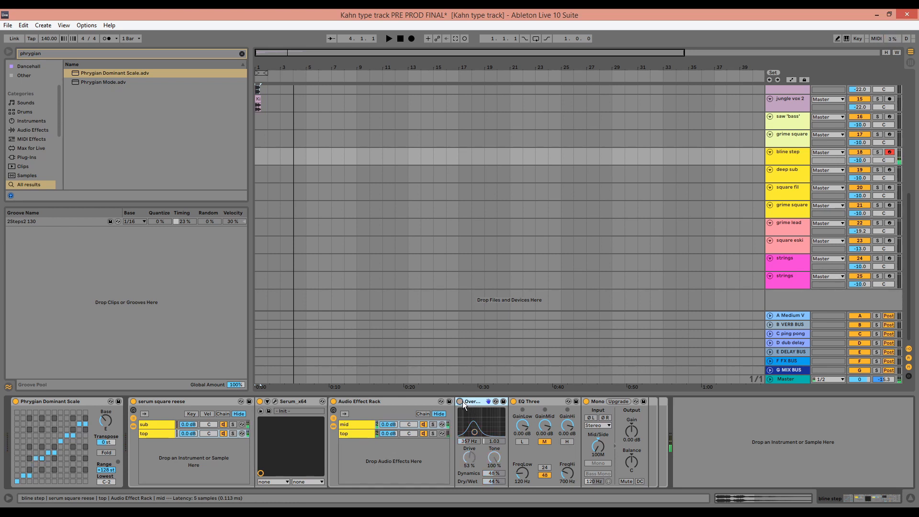
pyautogui.click(461, 401)
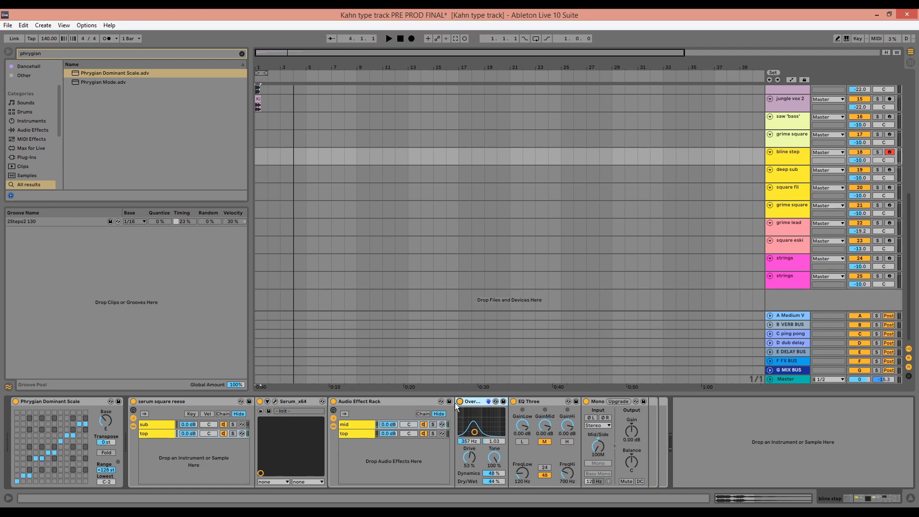
# Step: Arm the deep sub track and show the top chain of its serum square reese rack
pyautogui.click(890, 170)
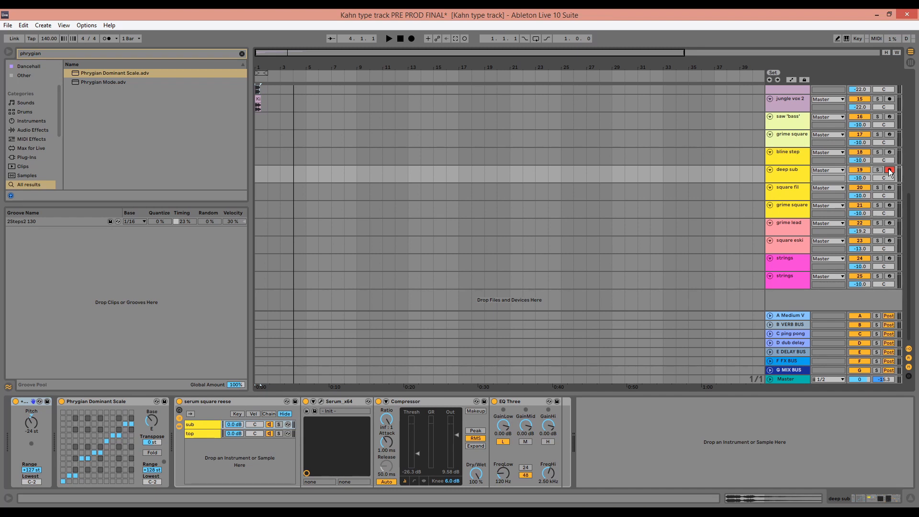
pyautogui.click(785, 141)
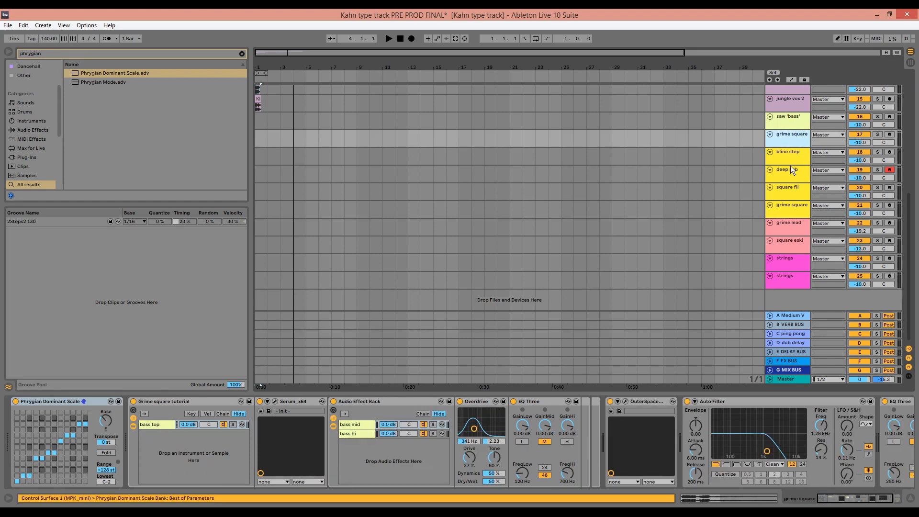
pyautogui.click(791, 172)
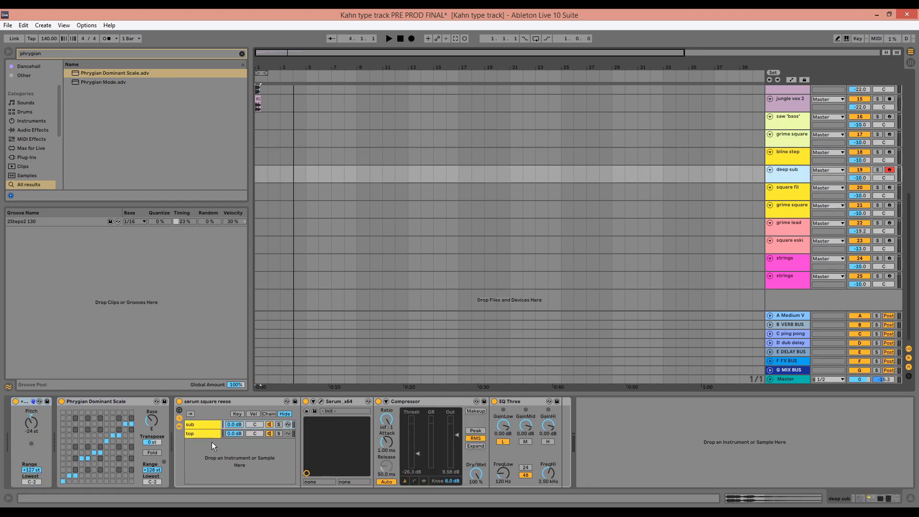
pyautogui.click(202, 433)
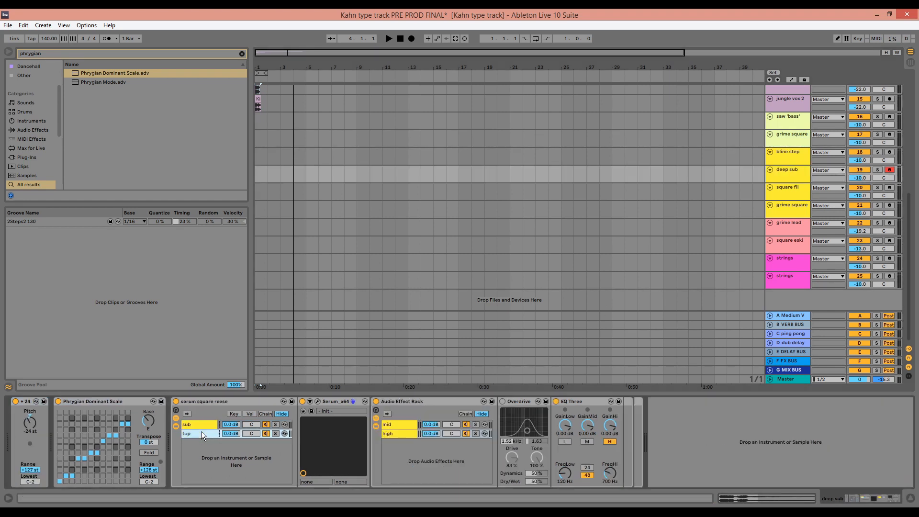
# Step: Inspect the deep sub Serum patch, and arm the square fil track to view its Serum LFO 1 assignment
pyautogui.click(317, 402)
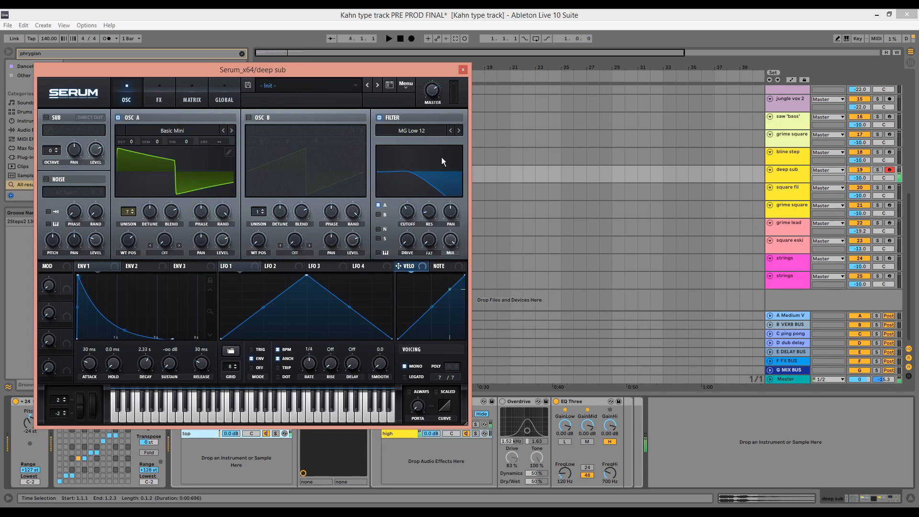
pyautogui.press('Down')
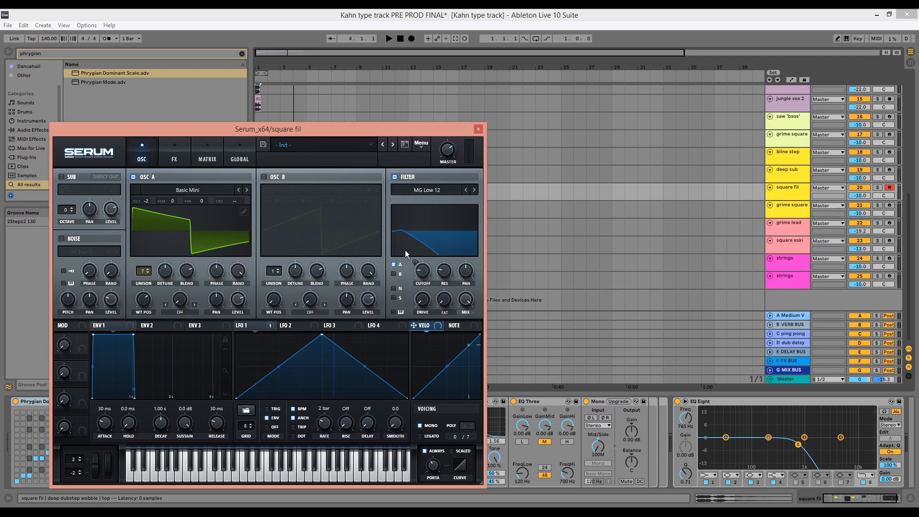
pyautogui.click(260, 326)
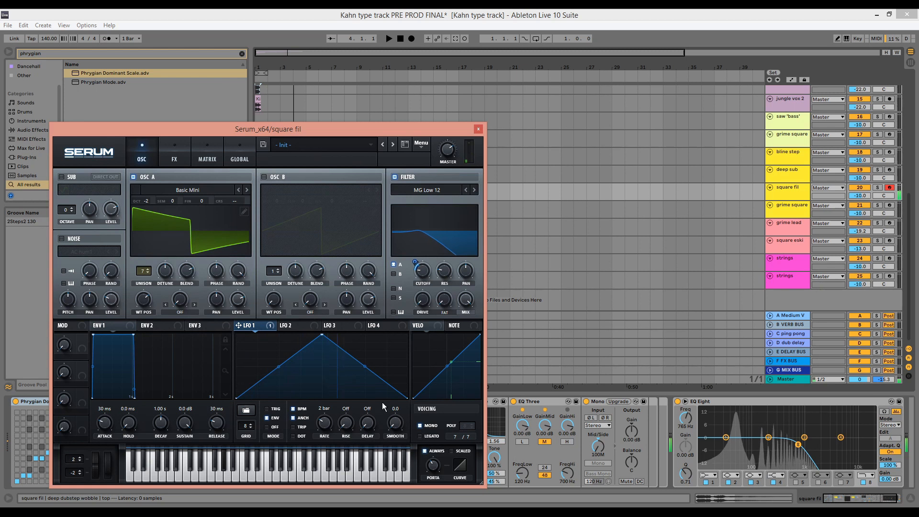
# Step: Set oscillator A's unison to 7 voices in the Serum patch of grime square track 21
pyautogui.click(627, 211)
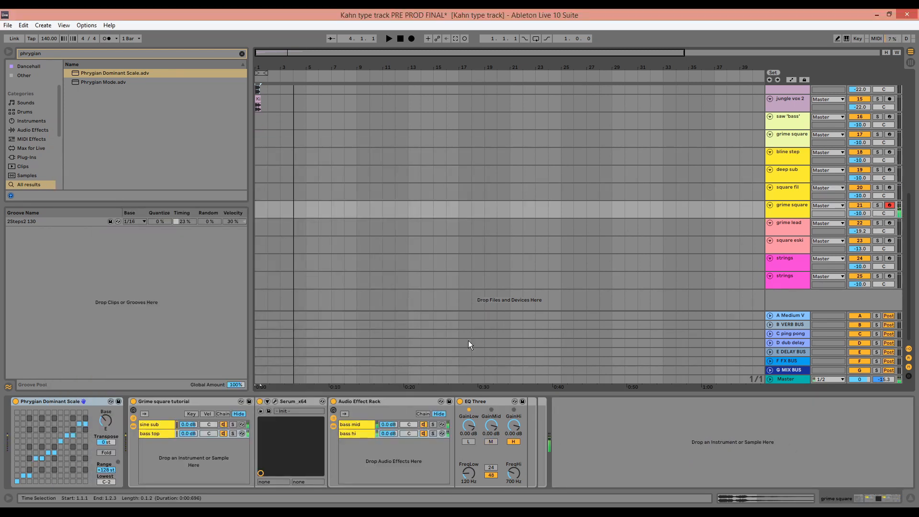
pyautogui.click(275, 401)
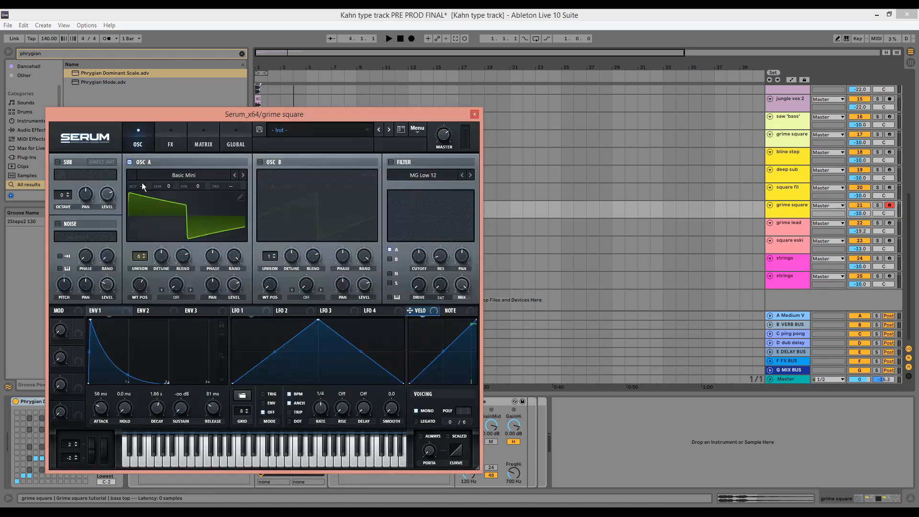
pyautogui.click(145, 254)
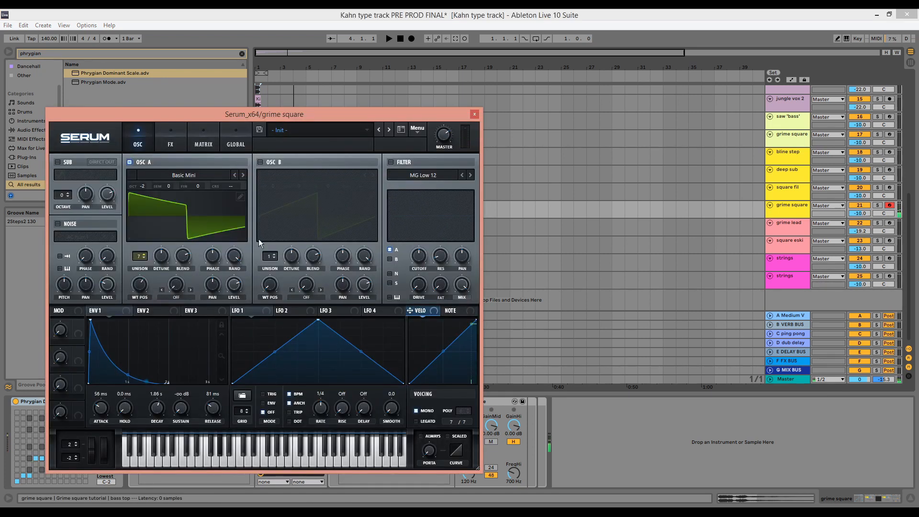
pyautogui.click(477, 109)
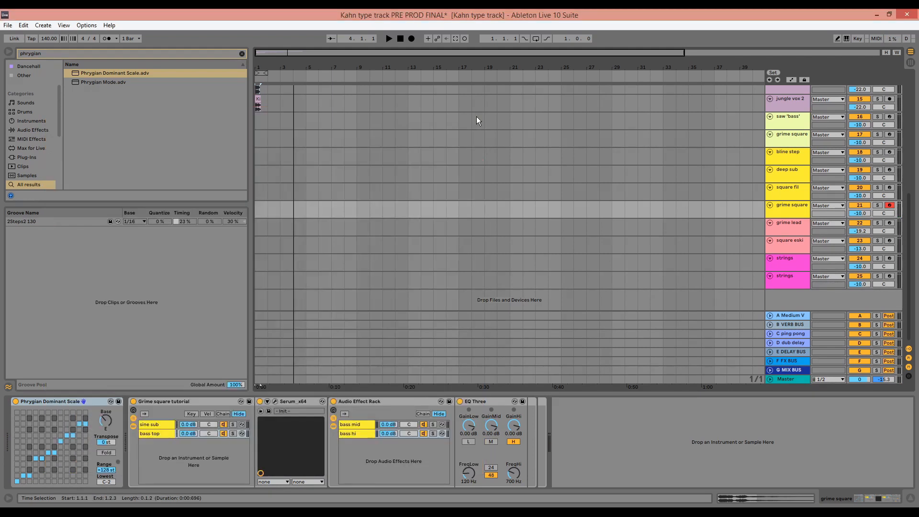
# Step: Show the bass mid chain on grime square track 21, compare its Overdrive off and on, and select the Grime square tutorial rack
pyautogui.click(369, 427)
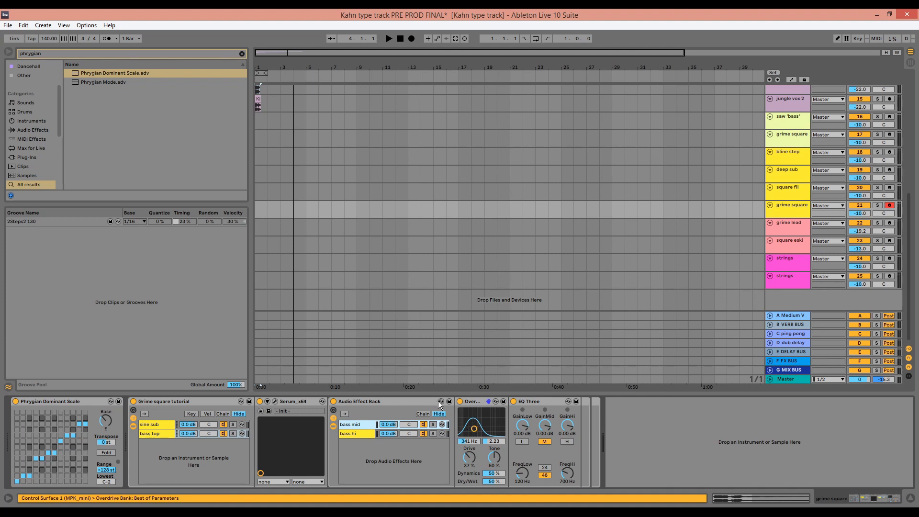
pyautogui.click(460, 402)
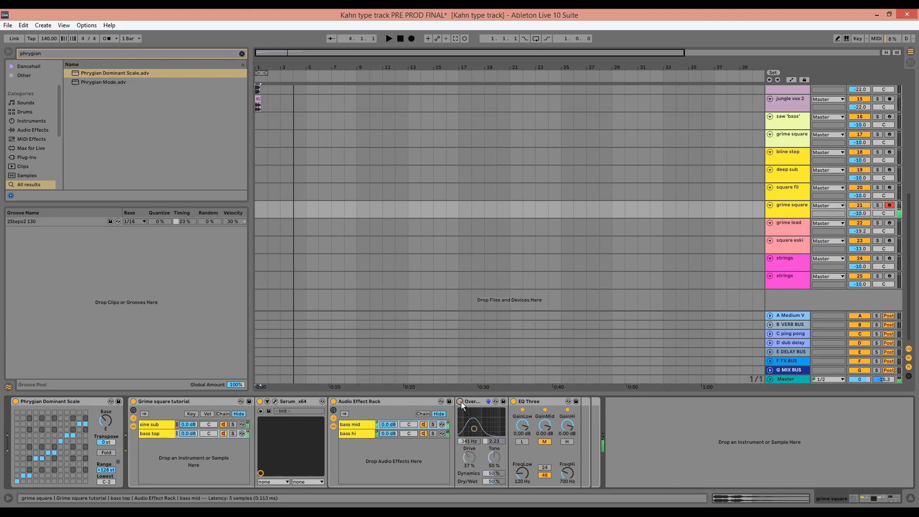
pyautogui.click(460, 402)
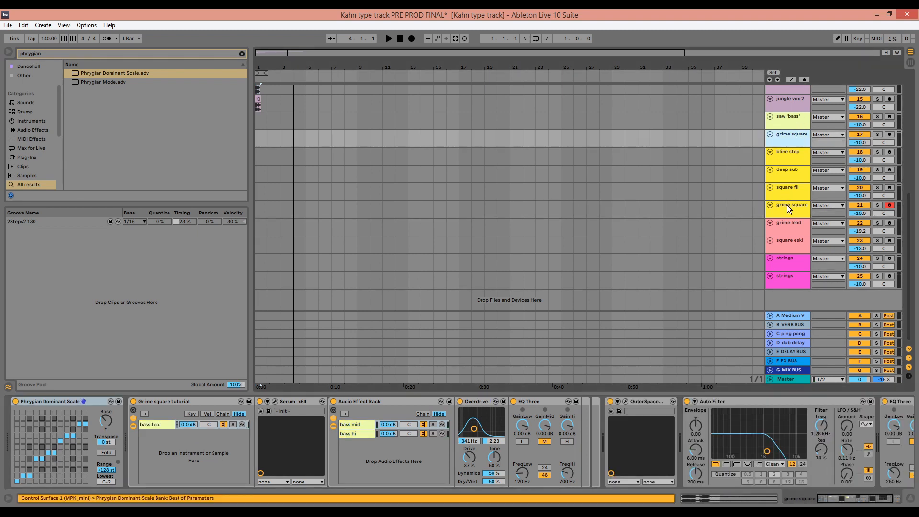
pyautogui.click(788, 206)
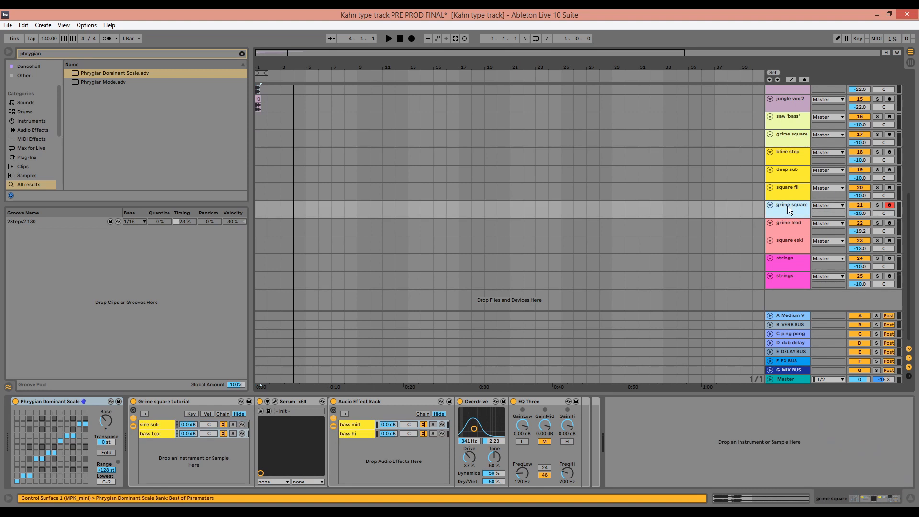
pyautogui.click(179, 402)
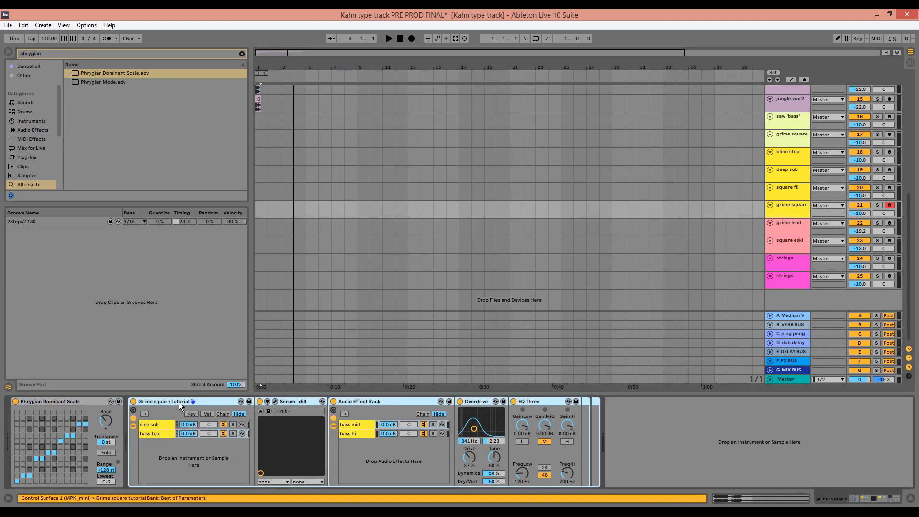
# Step: Arm the grime lead track, inspect the rack's Saturator and bit crush chains, and compare the bit crush EQ Eight off and on
pyautogui.press('Down')
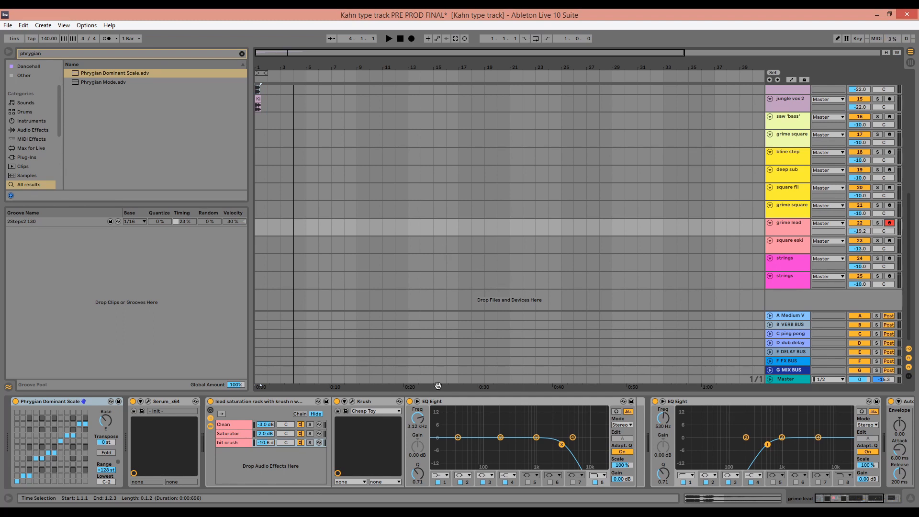
pyautogui.click(229, 434)
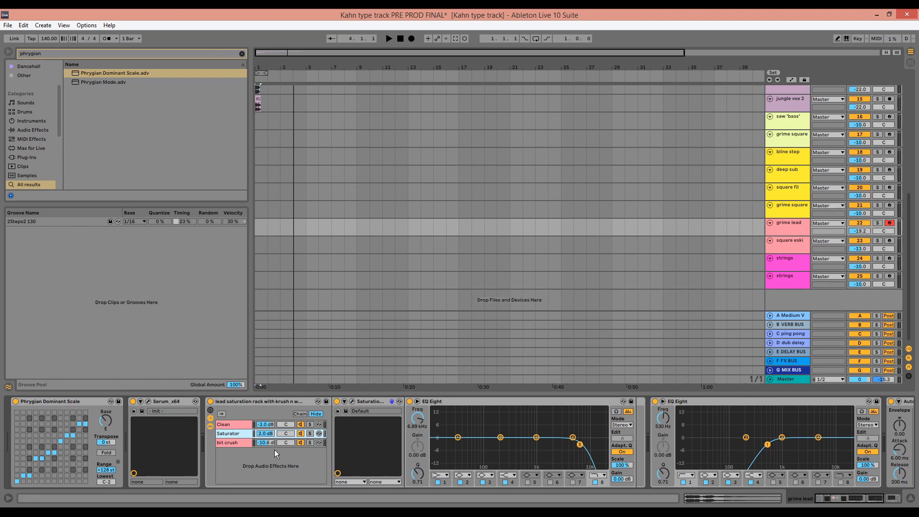
pyautogui.click(251, 445)
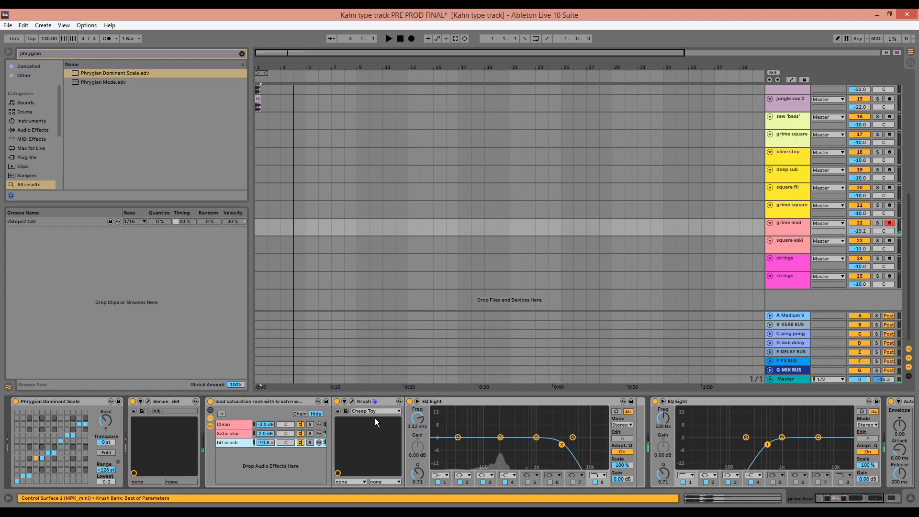
pyautogui.click(410, 402)
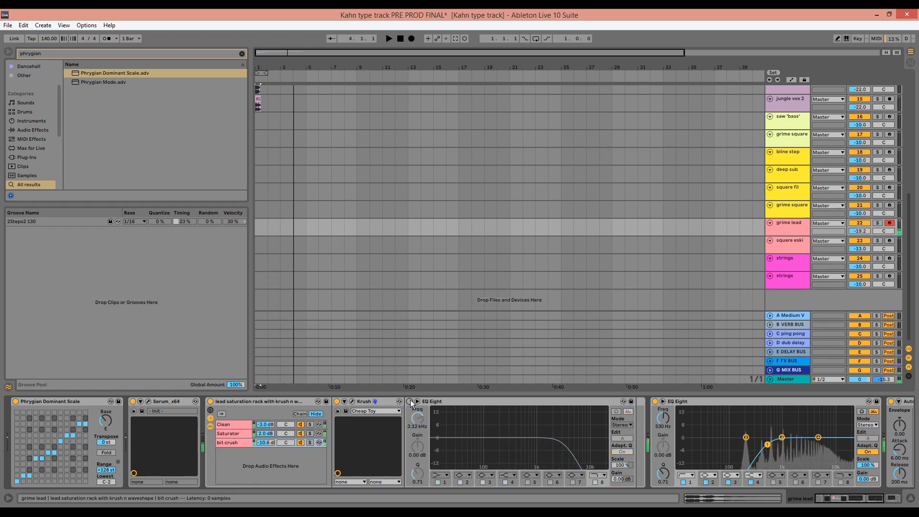
pyautogui.click(410, 402)
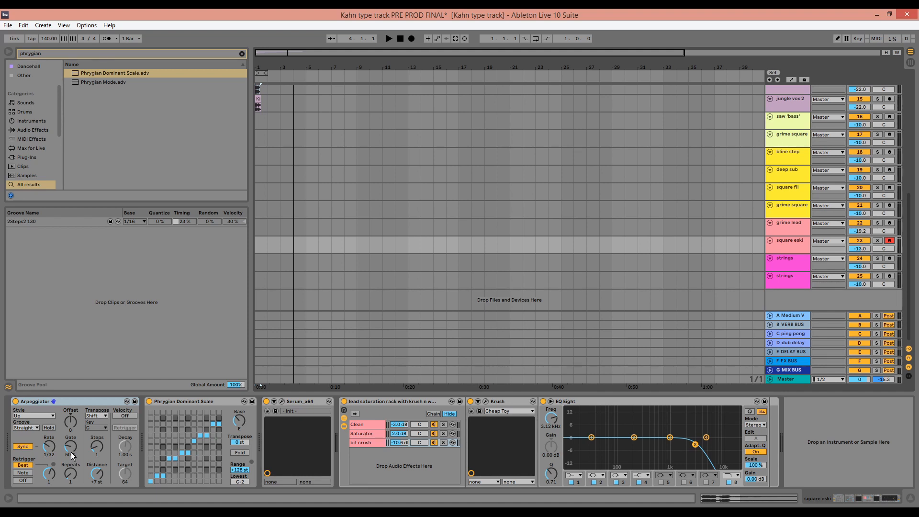
# Step: Show the bit crush chain on the square eski track and open Omnisphere on strings track 25
pyautogui.click(366, 444)
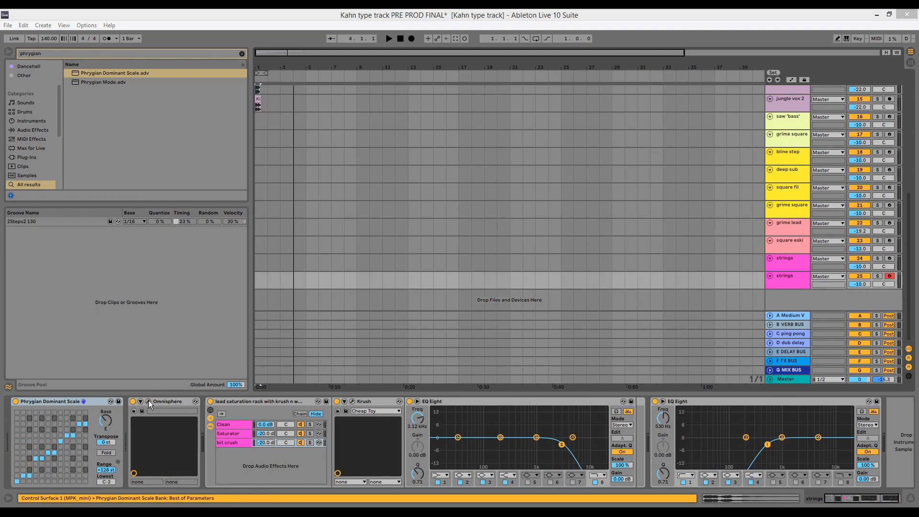
pyautogui.click(149, 401)
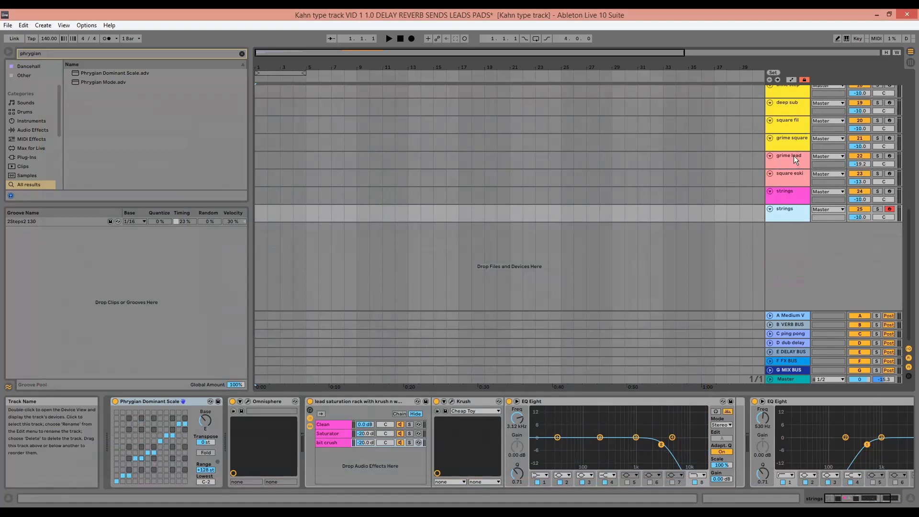
# Step: Enlarge the grime lead, square eski and both strings tracks to expose their sends, and show the ping pong and dub delay returns
pyautogui.click(794, 156)
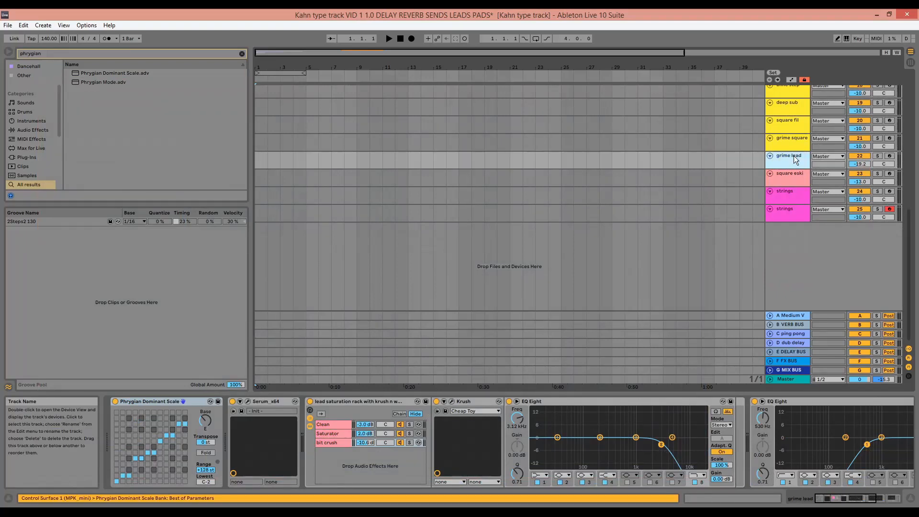
pyautogui.keyDown('shift'); pyautogui.click(796, 220); pyautogui.keyUp('shift')
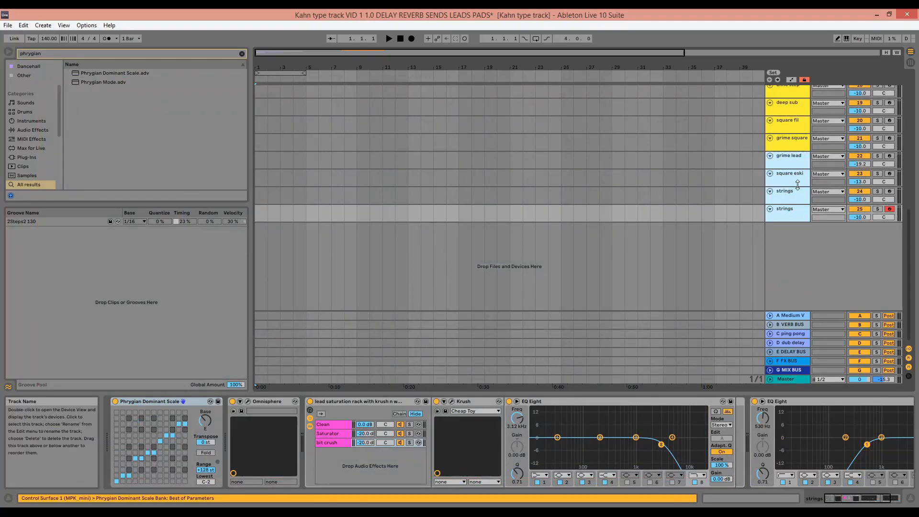
pyautogui.moveTo(797, 183); pyautogui.dragTo(800, 206)
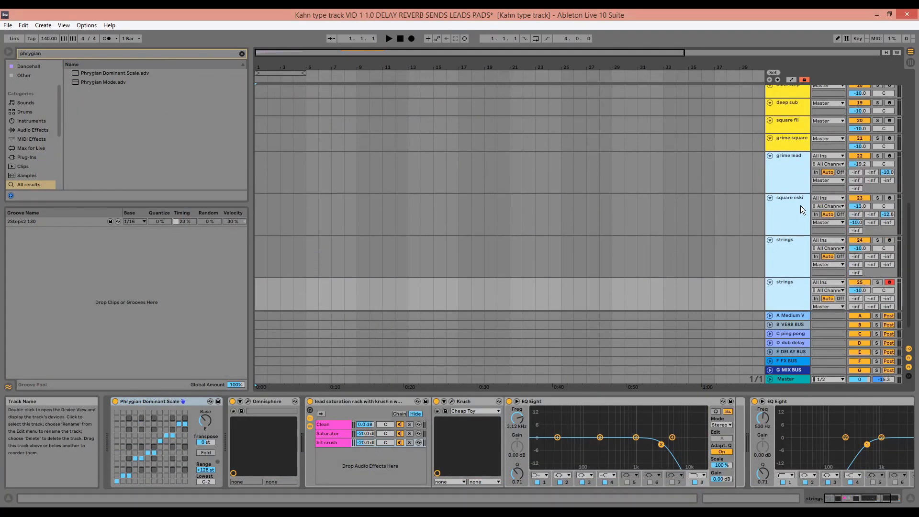
pyautogui.click(793, 333)
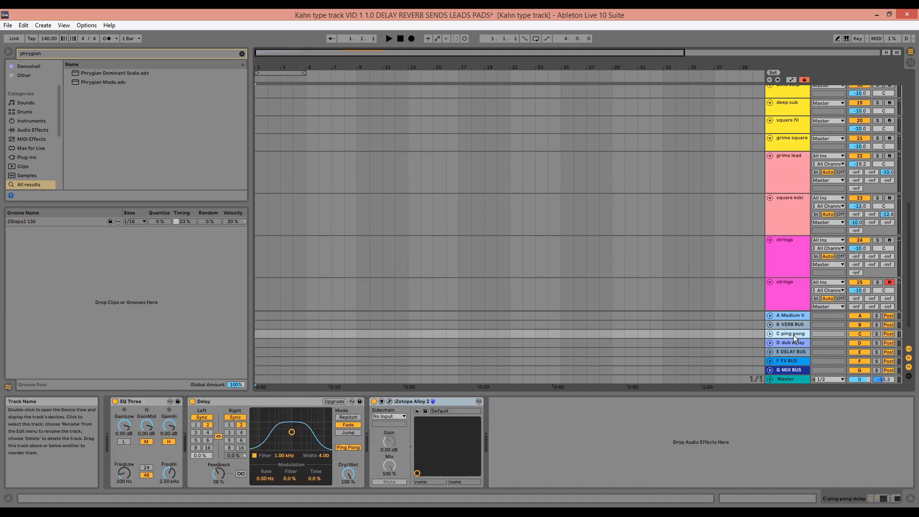
pyautogui.click(793, 343)
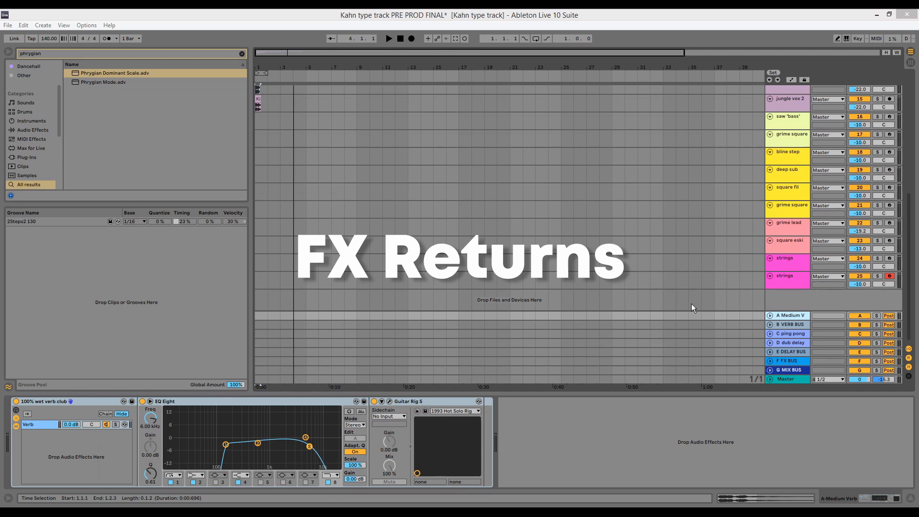
# Step: View the return plug-ins: Guitar Rig 5 on Medium Verb, iZotope Alloy 2 on ping pong delay, and OuterSpace on dub delay
pyautogui.click(390, 400)
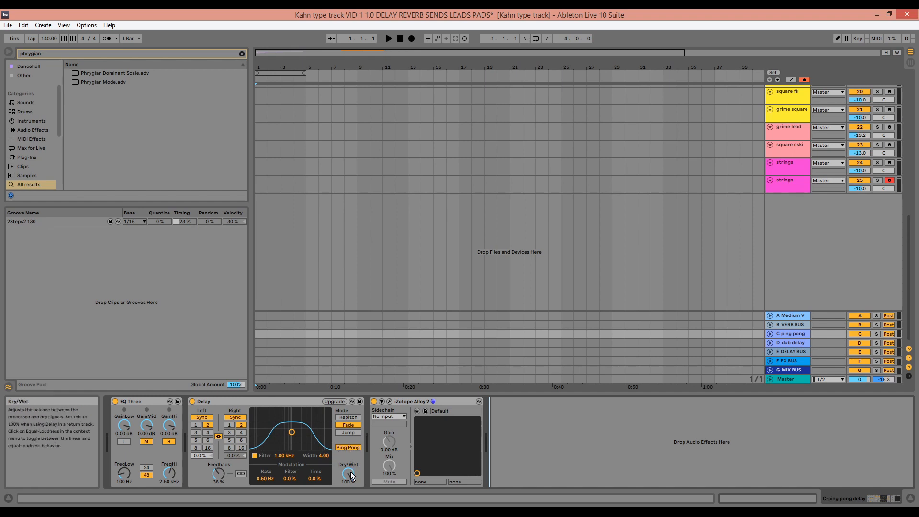
pyautogui.click(390, 401)
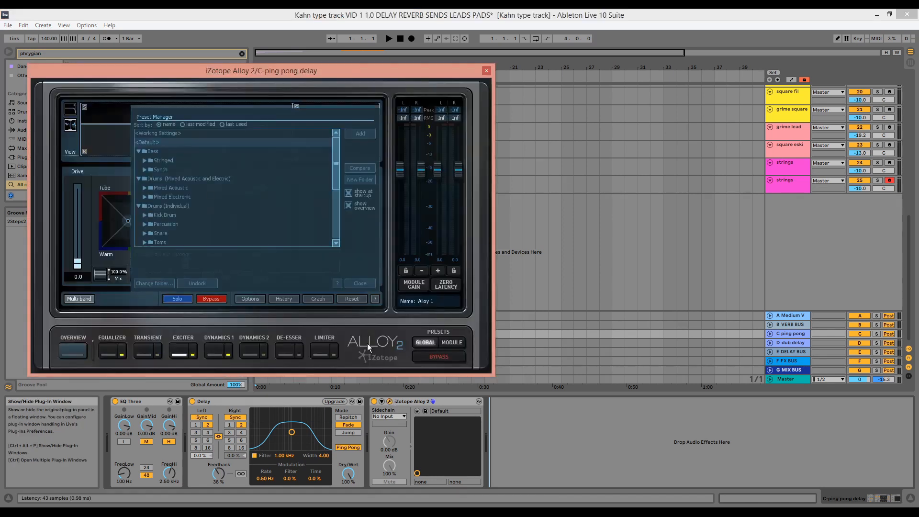
pyautogui.click(364, 285)
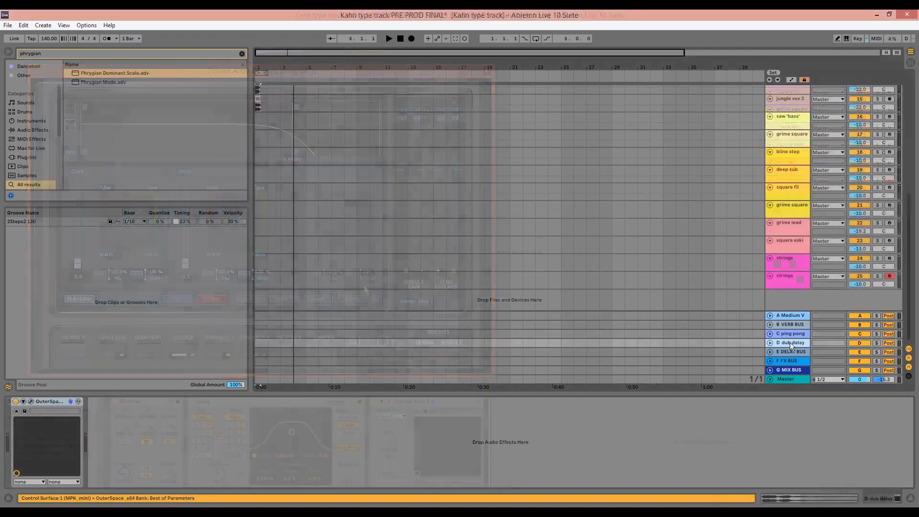
pyautogui.click(31, 402)
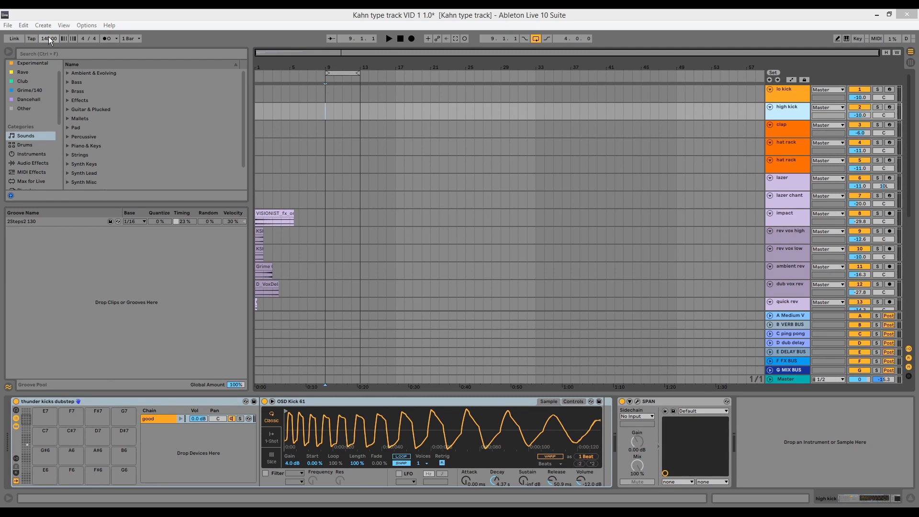
# Step: Turn on the metronome and create a two-bar MIDI clip at bar 9 on the high kick track
pyautogui.click(106, 39)
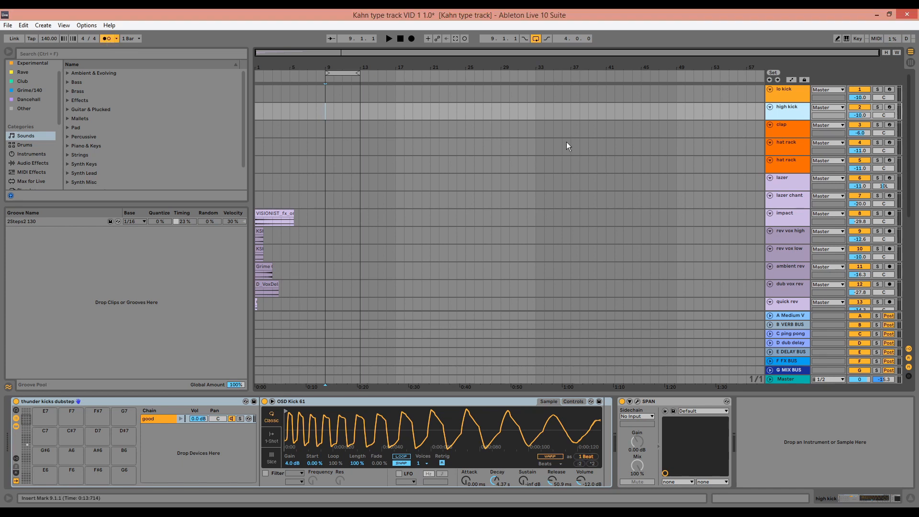
pyautogui.moveTo(329, 110); pyautogui.dragTo(337, 108)
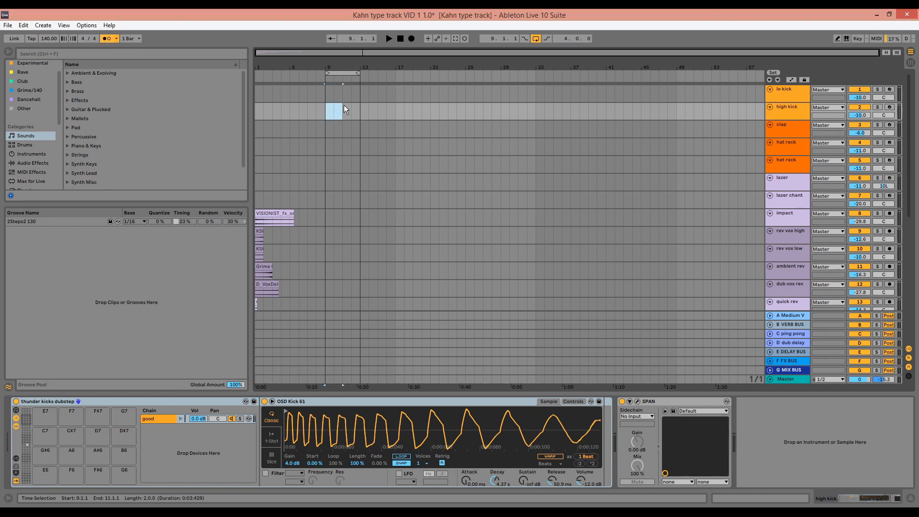
pyautogui.doubleClick(344, 105)
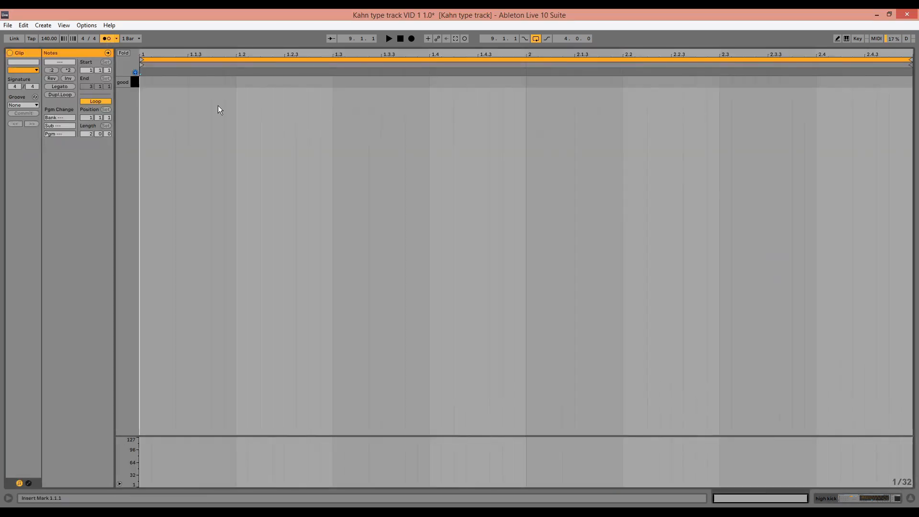
# Step: Program the high kick pattern from the first beat, copy kicks across the two bars, and play the loop in the arrangement
pyautogui.doubleClick(149, 80)
pyautogui.moveTo(152, 81); pyautogui.dragTo(695, 80)
pyautogui.press('space')
pyautogui.hotkey('shift', 'Tab')
pyautogui.scroll(2, 651, 135)
# Step: Create a two-bar clap clip at bar 9 with hypho 1 hits on beat 3 of both bars, and play it
pyautogui.moveTo(342, 108)
pyautogui.mouseDown()
pyautogui.moveTo(358, 107)
pyautogui.moveTo(346, 125)
pyautogui.mouseUp()
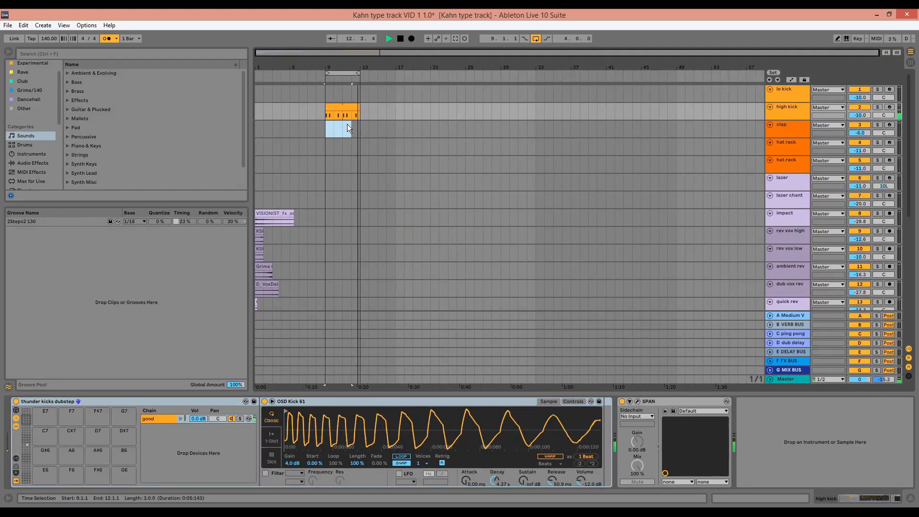
pyautogui.hotkey('ctrl', 'shift', 'm')
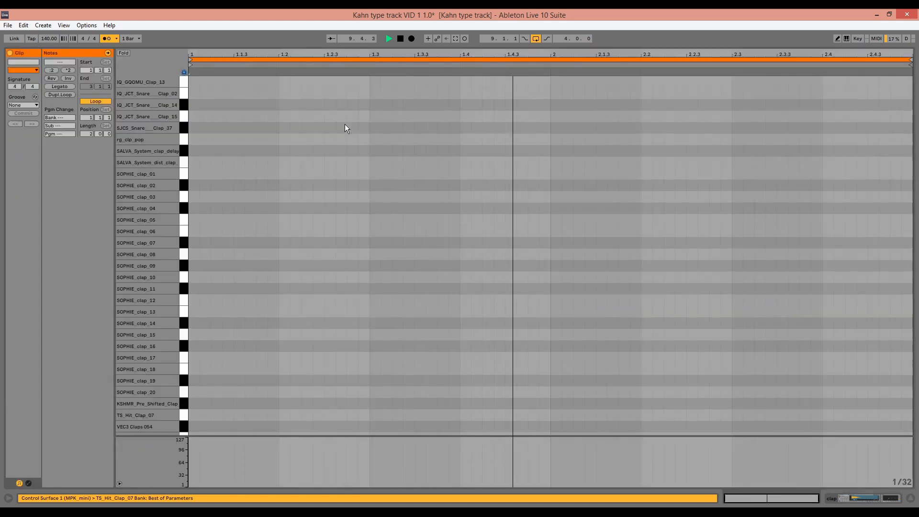
pyautogui.scroll(2, 267, 171)
pyautogui.scroll(2, 267, 171)
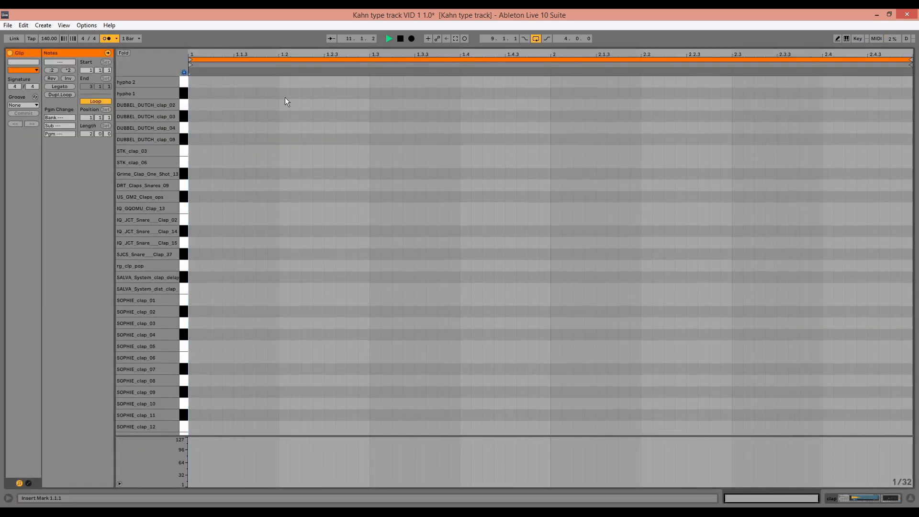
pyautogui.press('space')
pyautogui.doubleClick(376, 93)
pyautogui.moveTo(381, 93); pyautogui.dragTo(815, 93)
pyautogui.press('space')
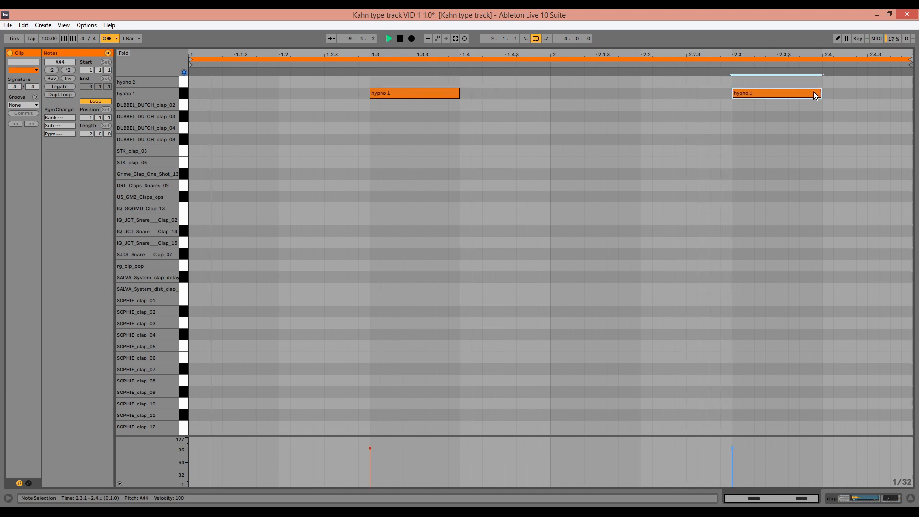
# Step: Extend the clap clip to four bars with its loop duplicated, and copy the last hypho 1 hit to 4.1.3
pyautogui.hotkey('shift', 'Tab')
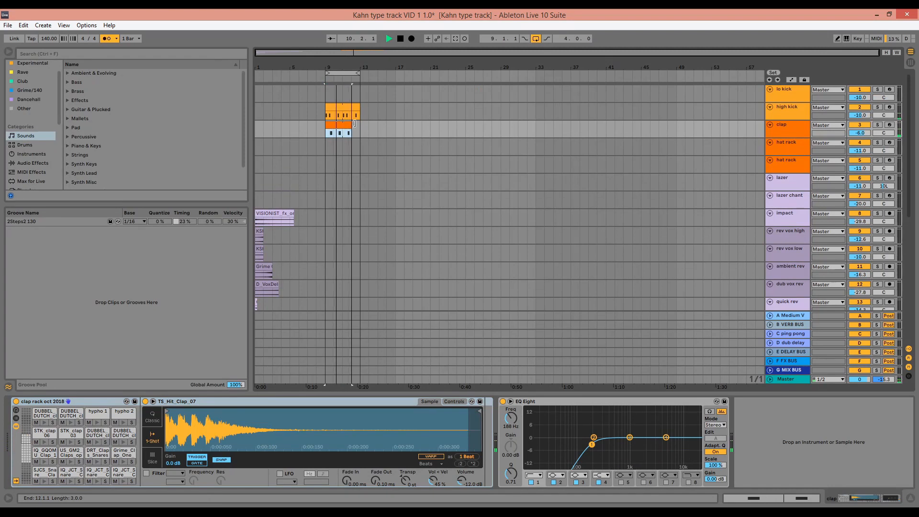
pyautogui.hotkey('shift', 'Tab')
pyautogui.click(60, 94)
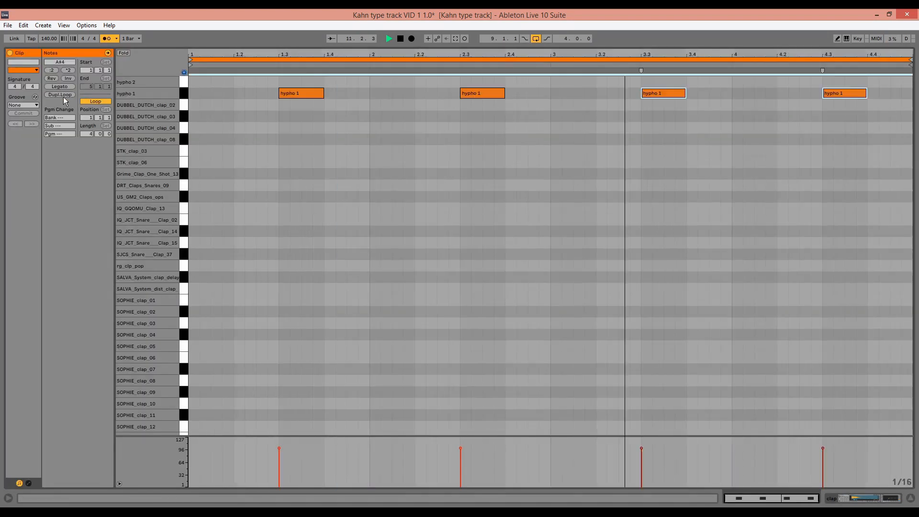
pyautogui.click(857, 93)
pyautogui.keyDown('ctrl'); pyautogui.moveTo(857, 94); pyautogui.dragTo(790, 95); pyautogui.keyUp('ctrl')
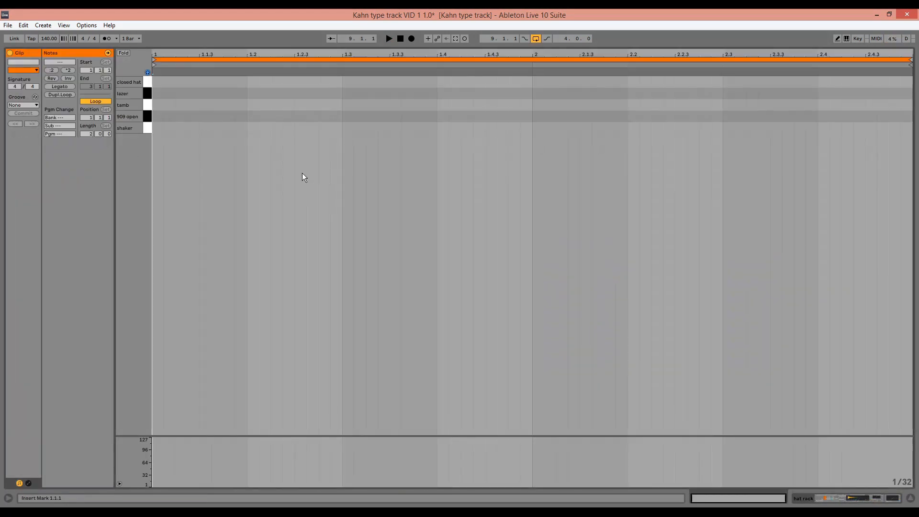
# Step: Set a 1/16 note grid and place eighth-note hits in the hat clip: shaker at 1.1.1 and 909 open at 1.1.3
pyautogui.doubleClick(158, 128)
pyautogui.moveTo(162, 128); pyautogui.dragTo(187, 129)
pyautogui.rightClick(229, 144)
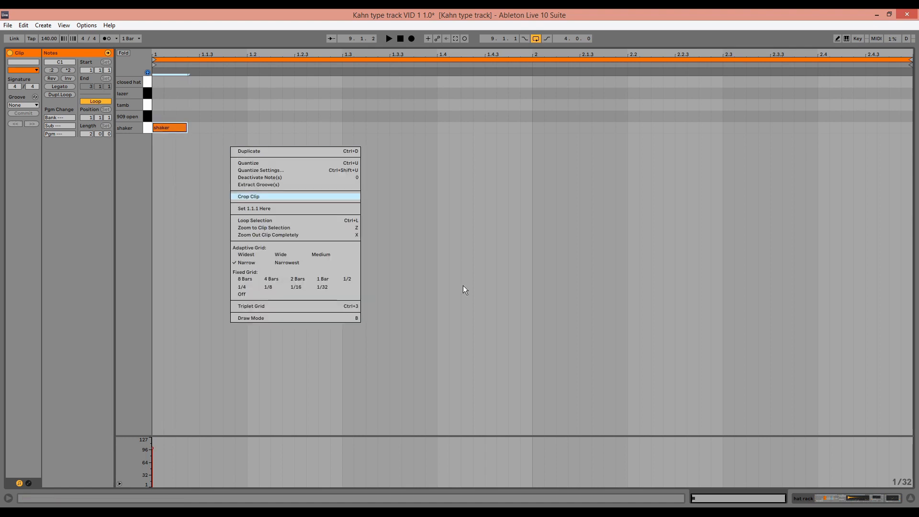
pyautogui.click(306, 287)
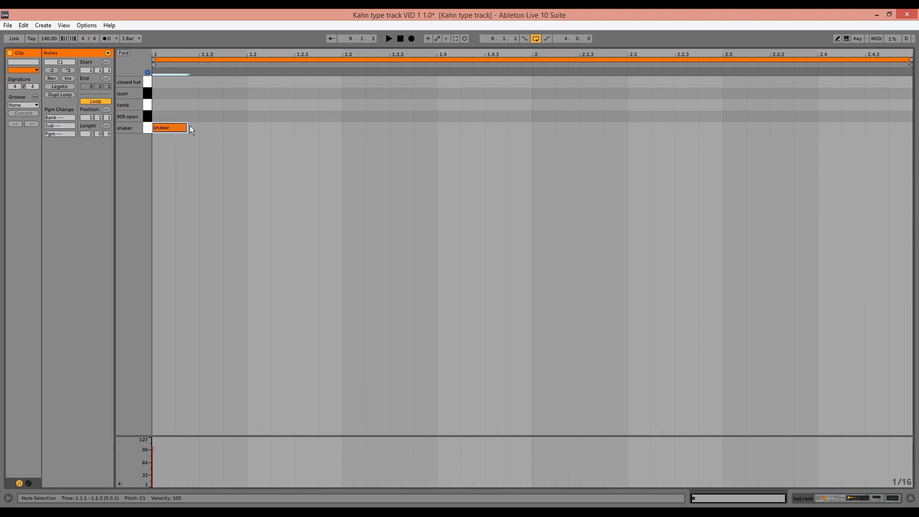
pyautogui.moveTo(187, 127); pyautogui.dragTo(199, 127)
pyautogui.moveTo(190, 129); pyautogui.dragTo(246, 128)
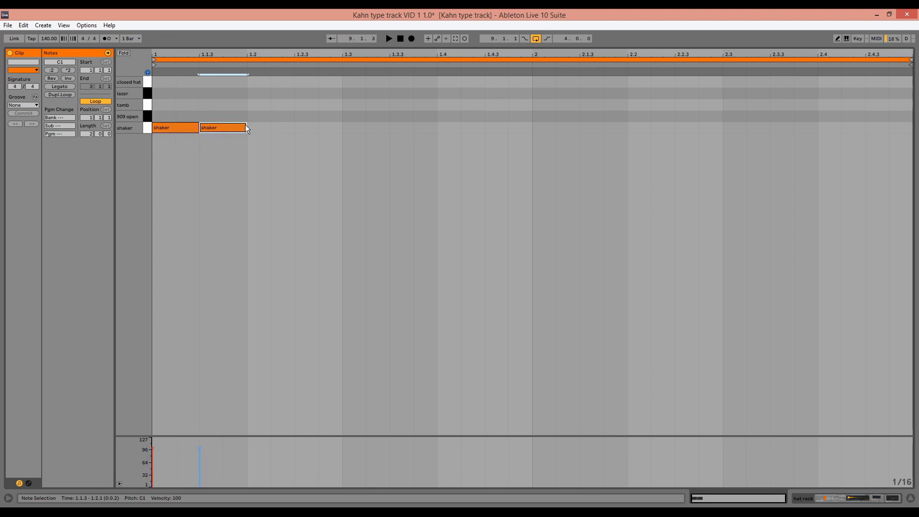
pyautogui.press('Up')
pyautogui.press('space')
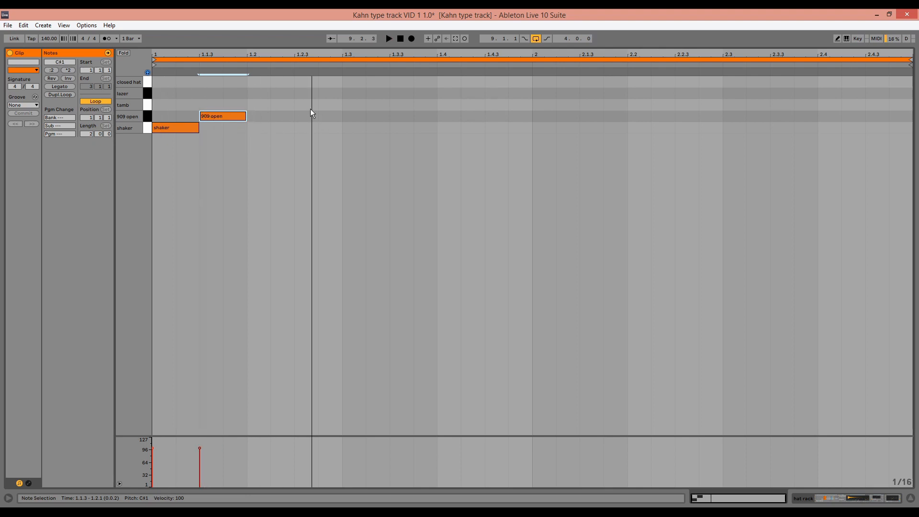
# Step: Add tamb hits at 1.2.3 and 1.2.4, a shaker at 1.3.3 and a closed hat at 1.4.1, and play the pattern
pyautogui.doubleClick(310, 107)
pyautogui.doubleClick(323, 106)
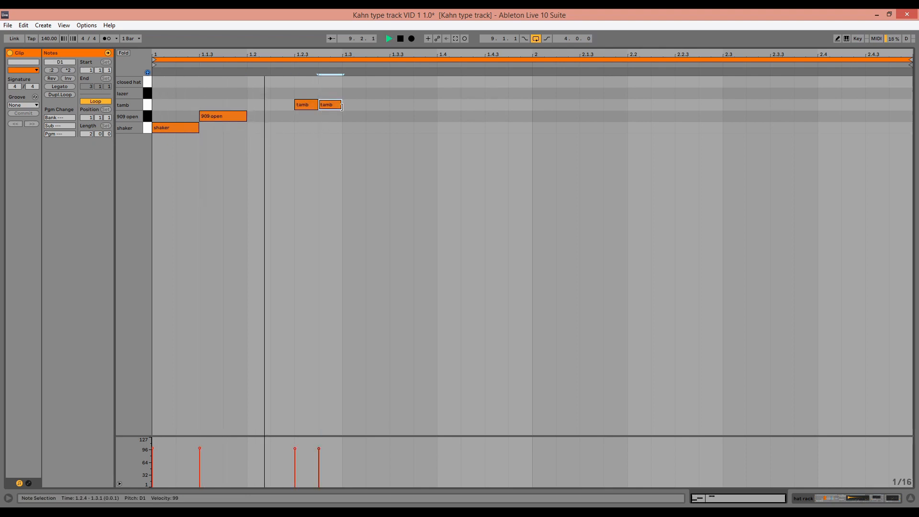
pyautogui.press('space')
pyautogui.doubleClick(395, 129)
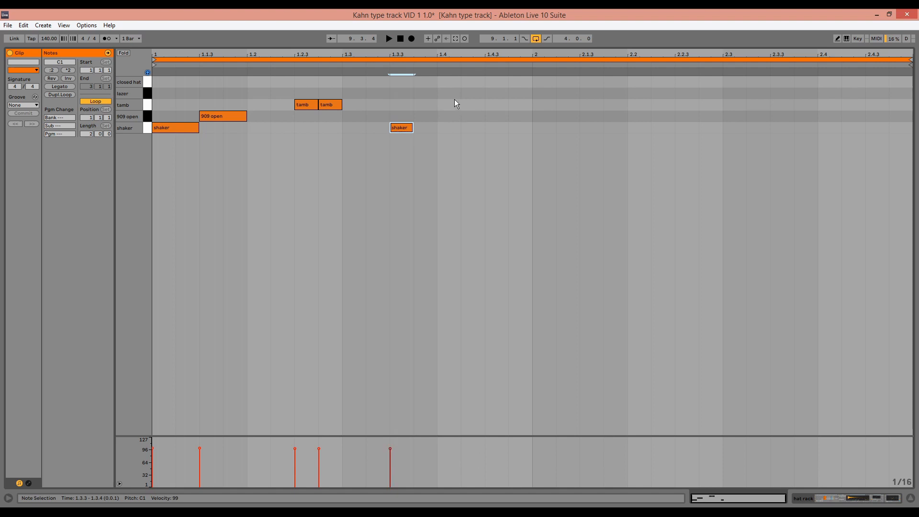
pyautogui.doubleClick(442, 81)
pyautogui.press('space')
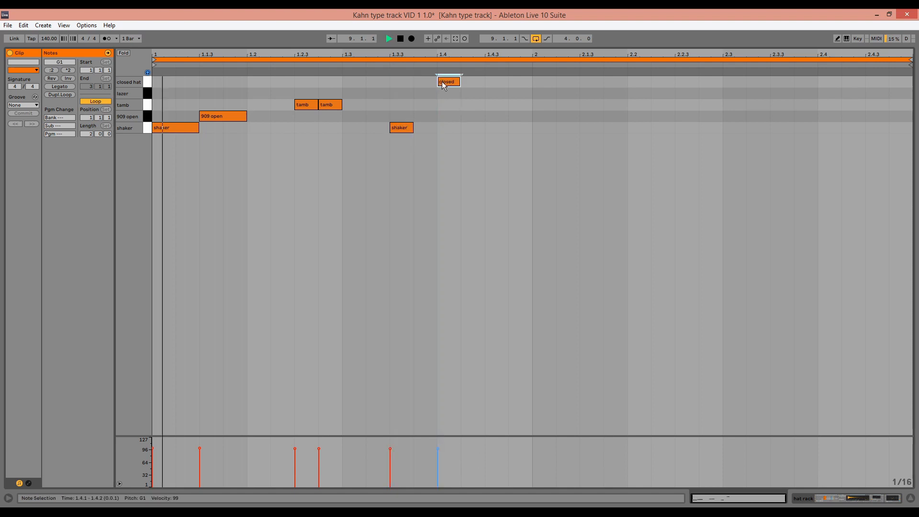
# Step: Add a tamb hit at 1.4.3 and a shaker at the start of bar 2 in the hat clip
pyautogui.press('space')
pyautogui.click(489, 109)
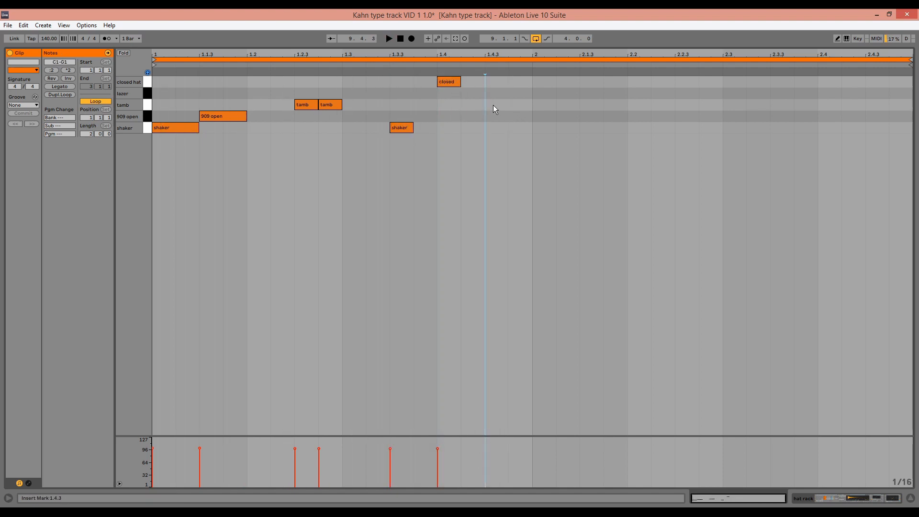
pyautogui.doubleClick(493, 105)
pyautogui.doubleClick(543, 127)
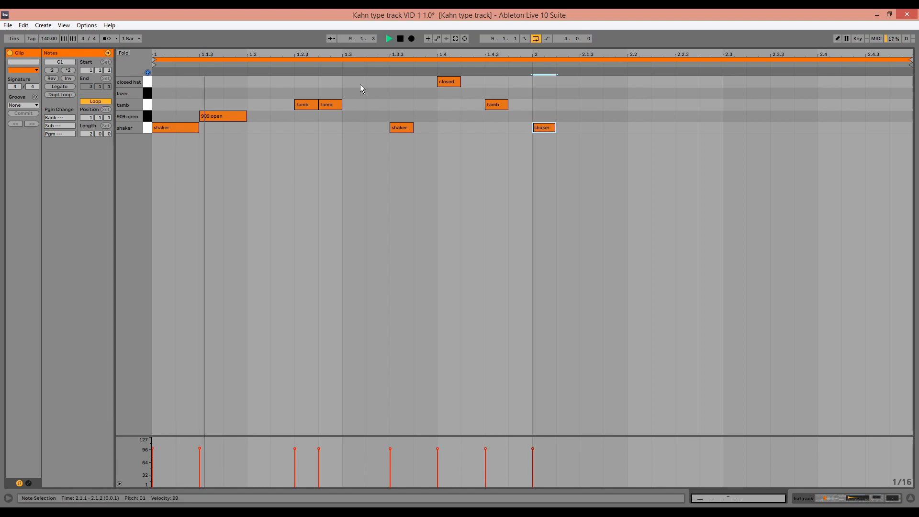
# Step: Place a lazer hit at 1.2.1 in the hat clip and deactivate it as a ghost note
pyautogui.click(246, 95)
pyautogui.doubleClick(245, 94)
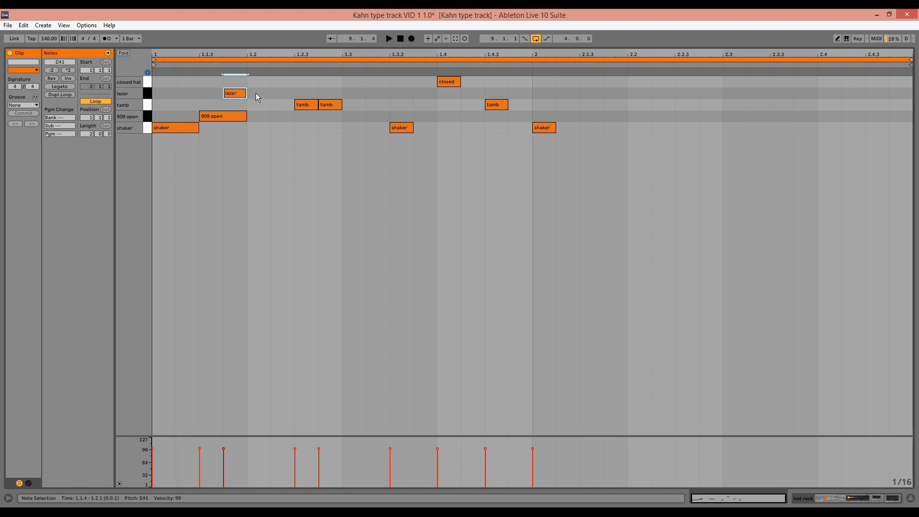
pyautogui.press('Right')
pyautogui.press('space')
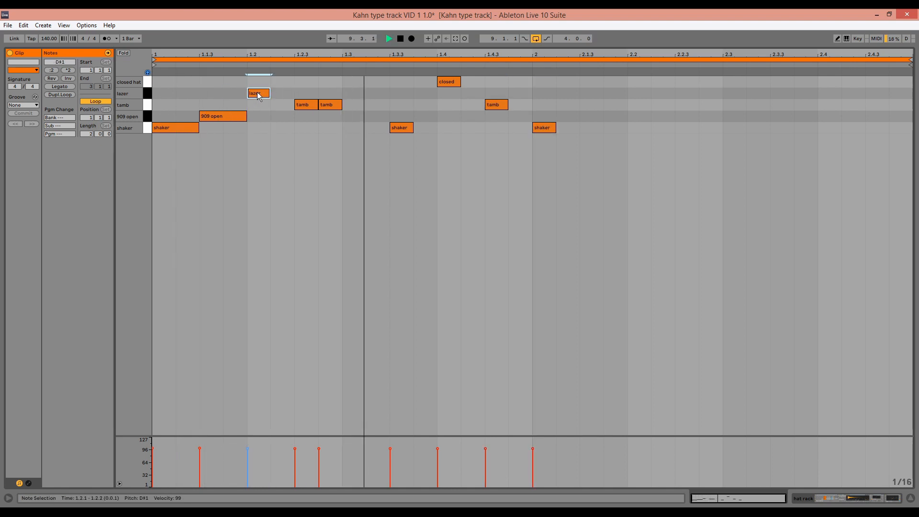
pyautogui.press('0')
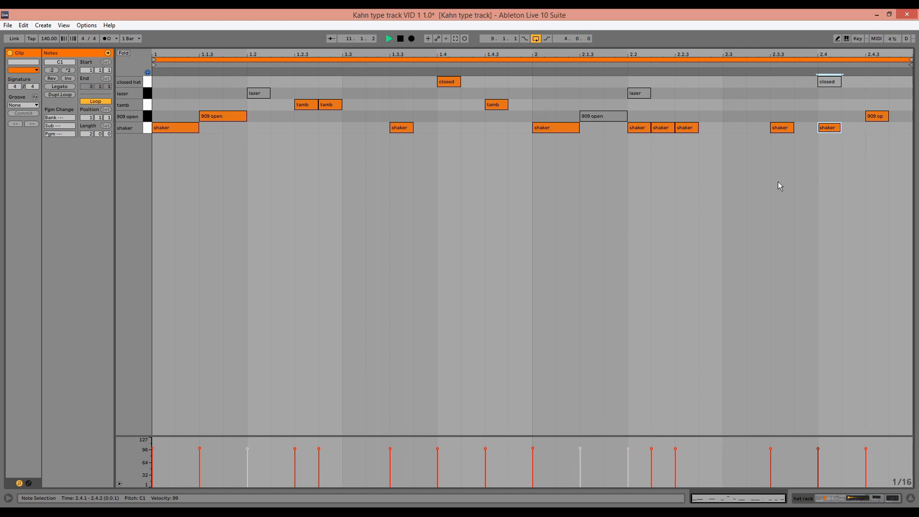
# Step: Duplicate the hat clip's loop to four bars, extend the clip in the arrangement to bar 13, and play it
pyautogui.press('space')
pyautogui.click(67, 95)
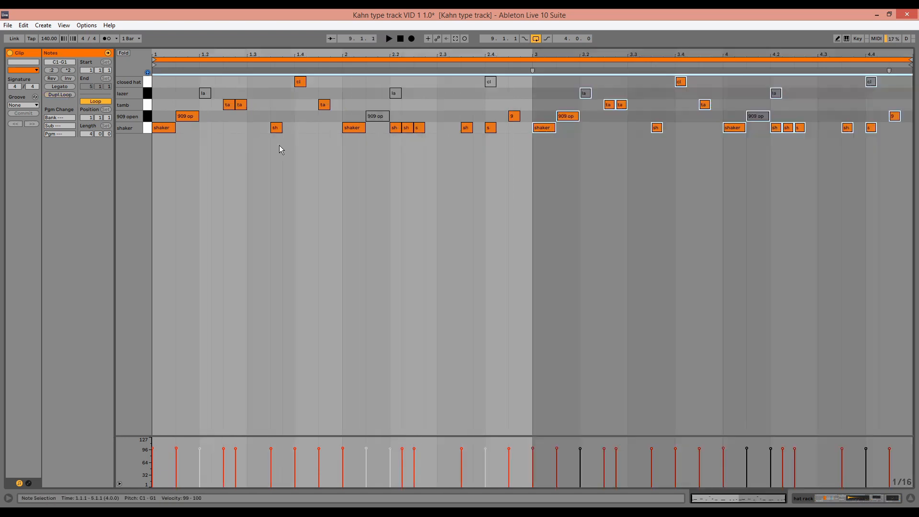
pyautogui.hotkey('shift', 'Tab')
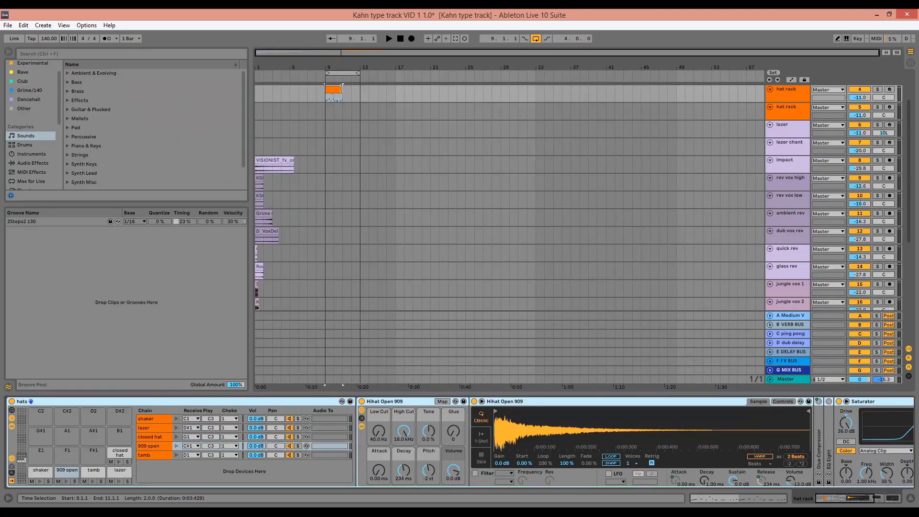
pyautogui.moveTo(342, 89); pyautogui.dragTo(360, 89)
pyautogui.scroll(3, 368, 120)
pyautogui.press('space')
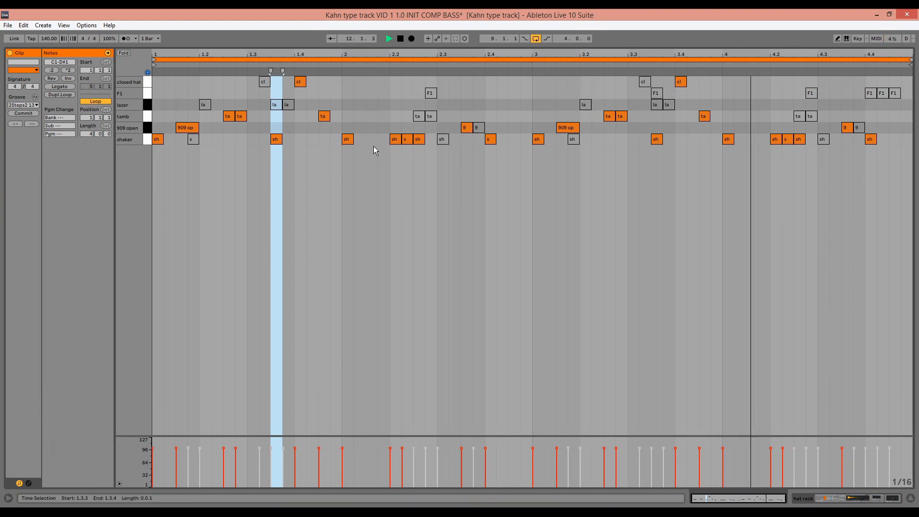
# Step: Stop playback and view the groove choices for the hat clip, keeping 2Steps2 130
pyautogui.press('space')
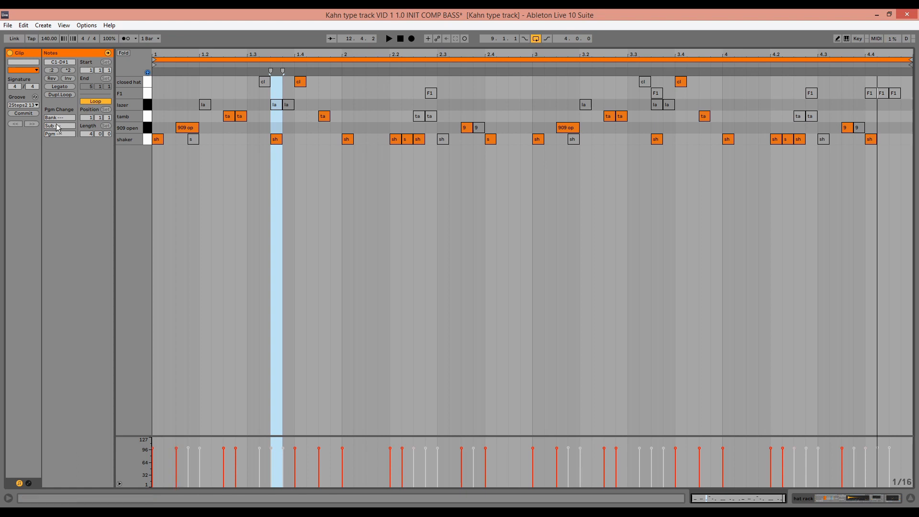
pyautogui.click(24, 105)
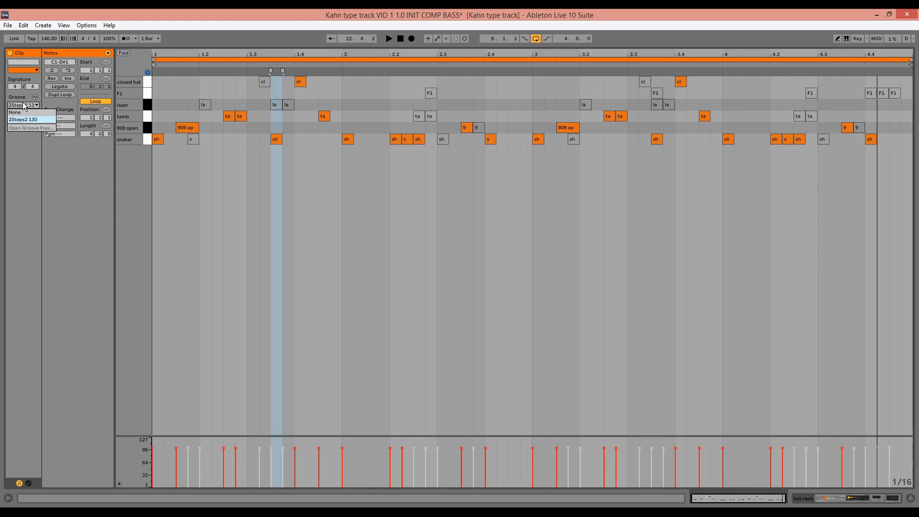
pyautogui.click(39, 184)
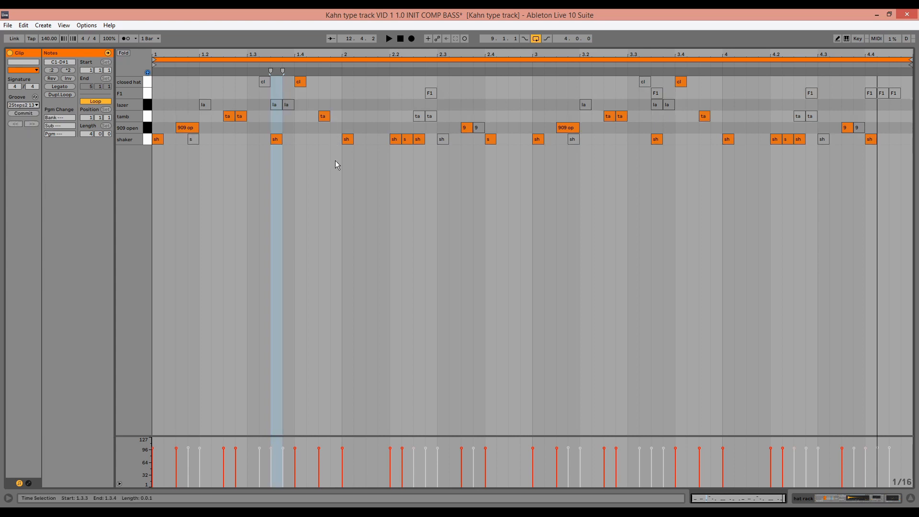
# Step: Open the clap clip, view its hypho 1 pattern while it plays, and return to the arrangement
pyautogui.hotkey('shift', 'Tab')
pyautogui.scroll(2, 337, 159)
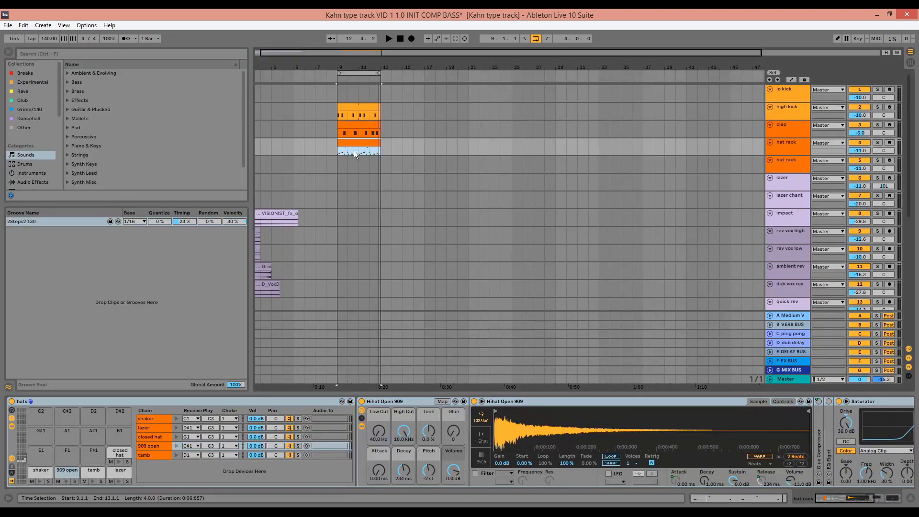
pyautogui.click(357, 131)
pyautogui.hotkey('shift', 'Tab')
pyautogui.press('space')
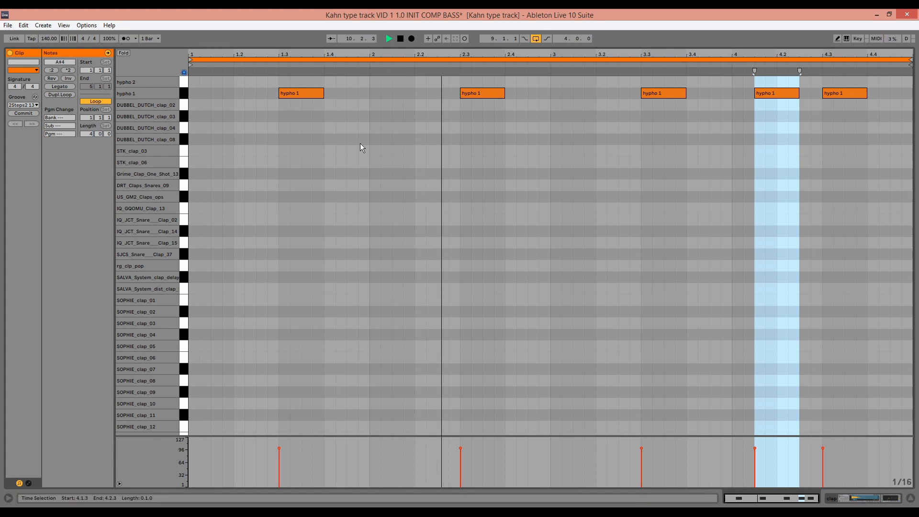
pyautogui.hotkey('shift', 'Tab')
pyautogui.press('space')
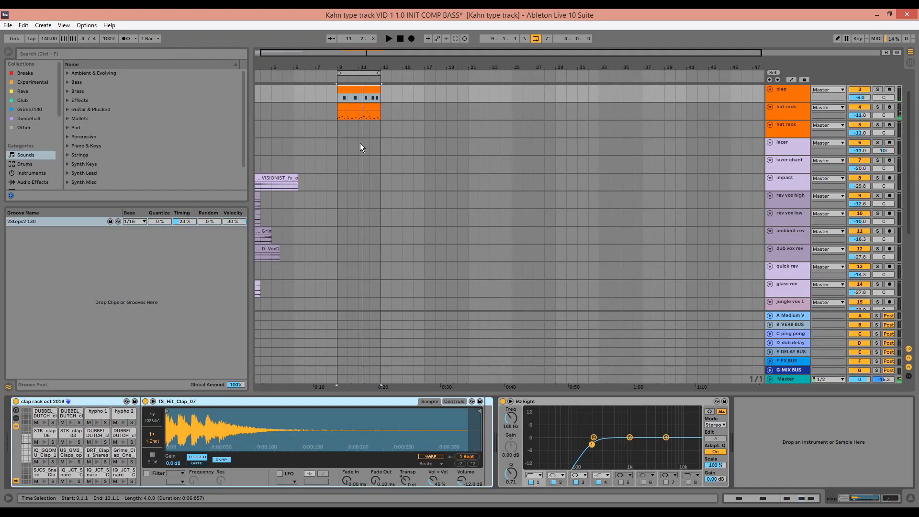
# Step: Create a two-bar MIDI clip at bar 9 on grime square track 22, and play from its start
pyautogui.press('Up')
pyautogui.scroll(-5, 501, 245)
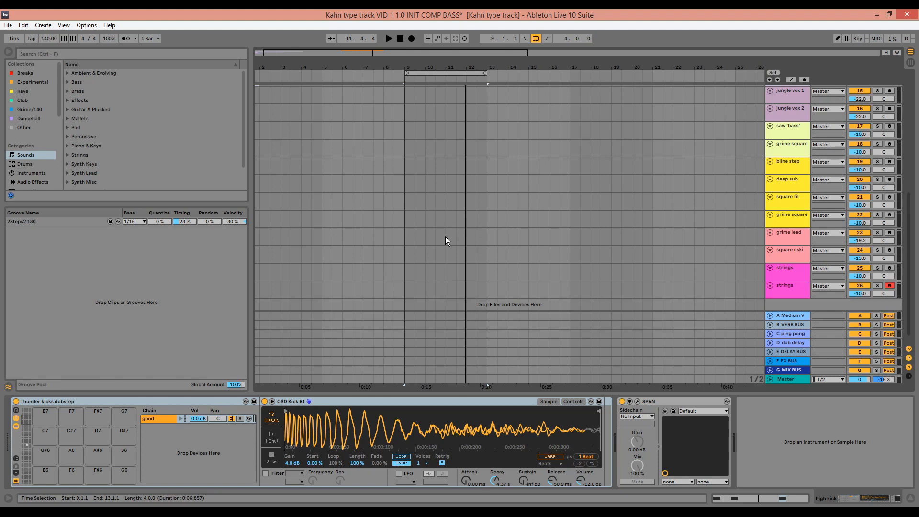
pyautogui.moveTo(407, 223); pyautogui.dragTo(445, 220)
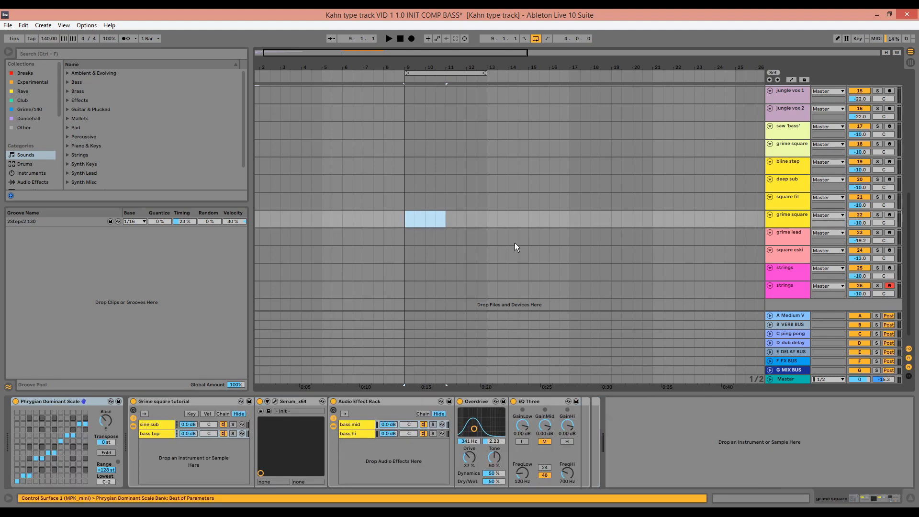
pyautogui.hotkey('ctrl', 'shift', 'm')
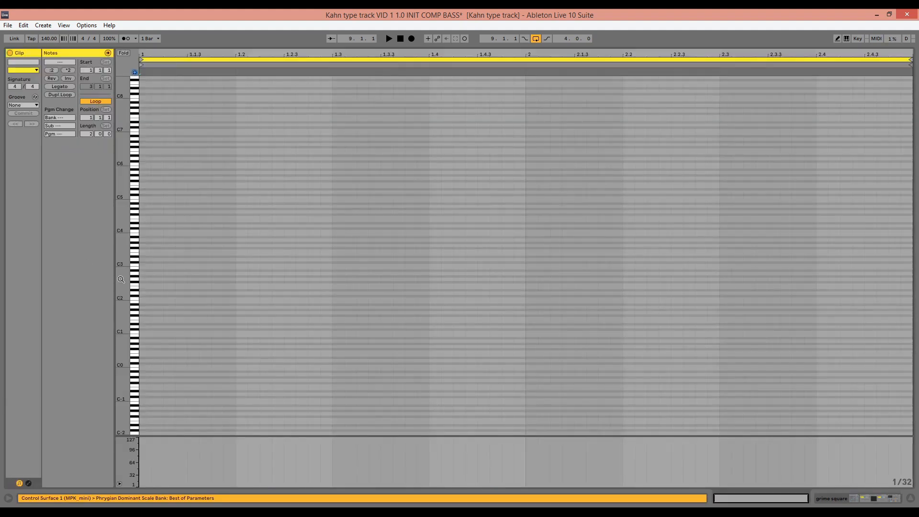
pyautogui.moveTo(129, 273); pyautogui.dragTo(182, 274)
pyautogui.press('space')
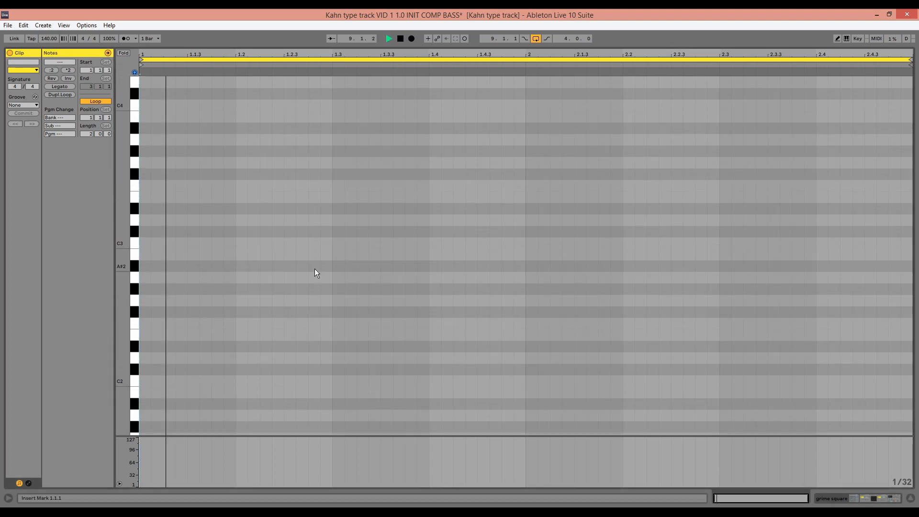
# Step: Set a 1/8 note grid and place an E2 bass note from 1.1.1 to 1.2.3
pyautogui.rightClick(252, 247)
pyautogui.click(298, 375)
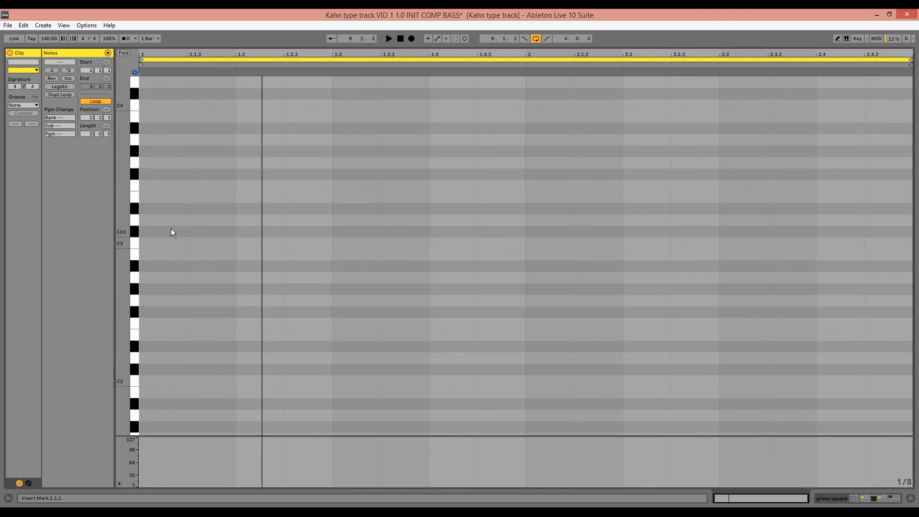
pyautogui.doubleClick(147, 197)
pyautogui.hotkey('shift', 'Down')
pyautogui.hotkey('shift', 'Right')
pyautogui.hotkey('shift', 'Right')
pyautogui.hotkey('shift', 'Right')
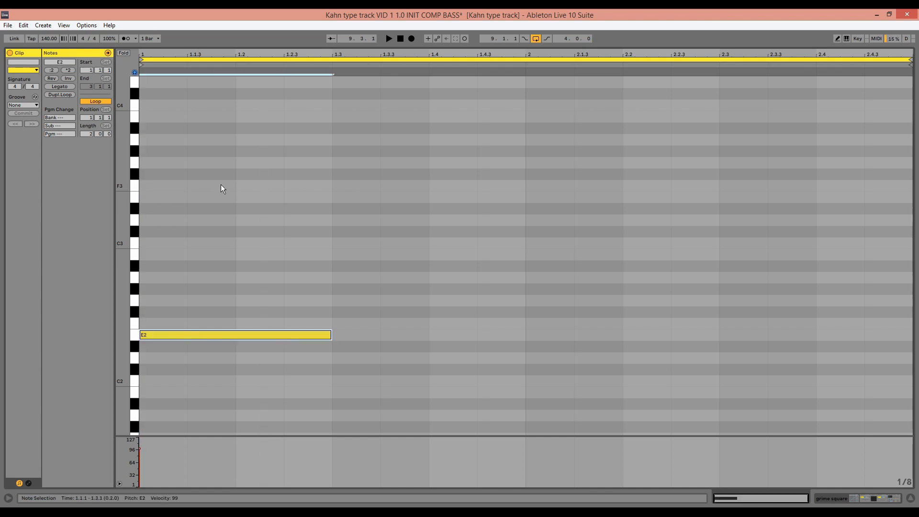
pyautogui.hotkey('shift', 'Left')
pyautogui.press('space')
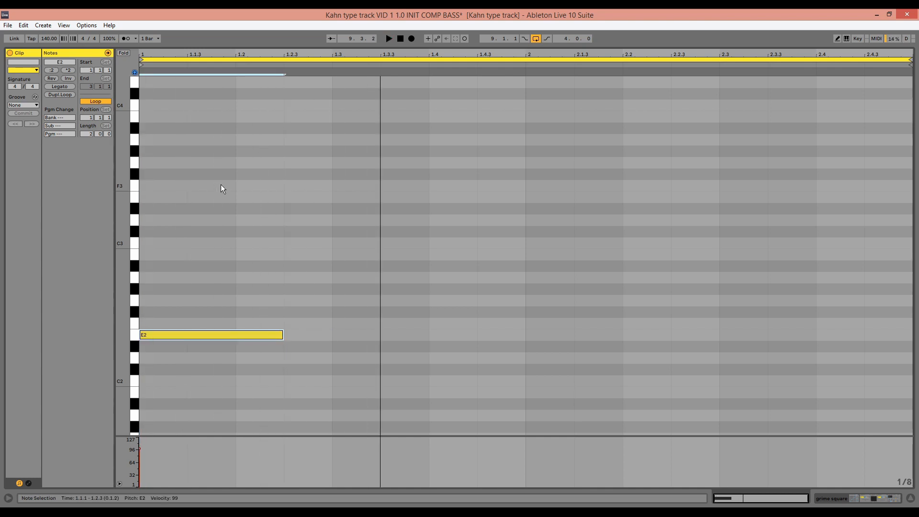
# Step: Duplicate the E2 note directly after itself, and extend the repeated pattern and its clip to four bars
pyautogui.hotkey('ctrl', 'd')
pyautogui.click(395, 211)
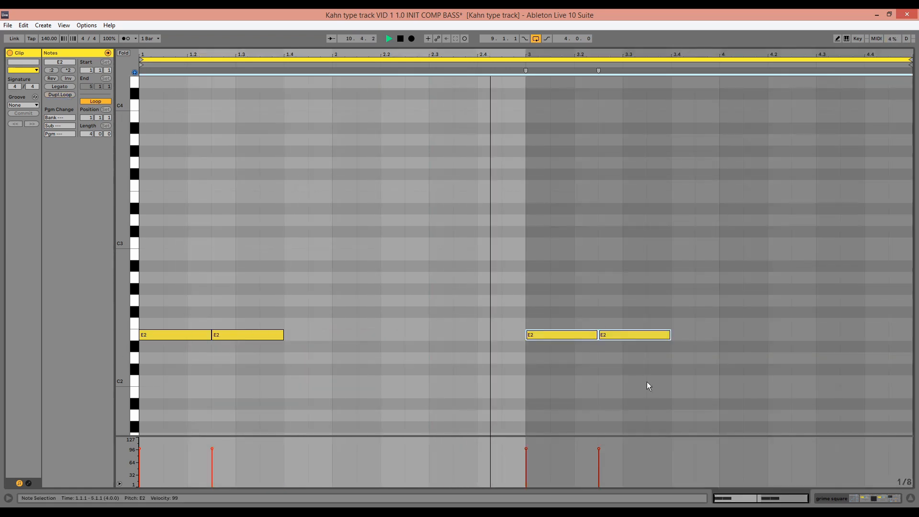
pyautogui.press('space')
pyautogui.click(405, 251)
pyautogui.hotkey('shift', 'Tab')
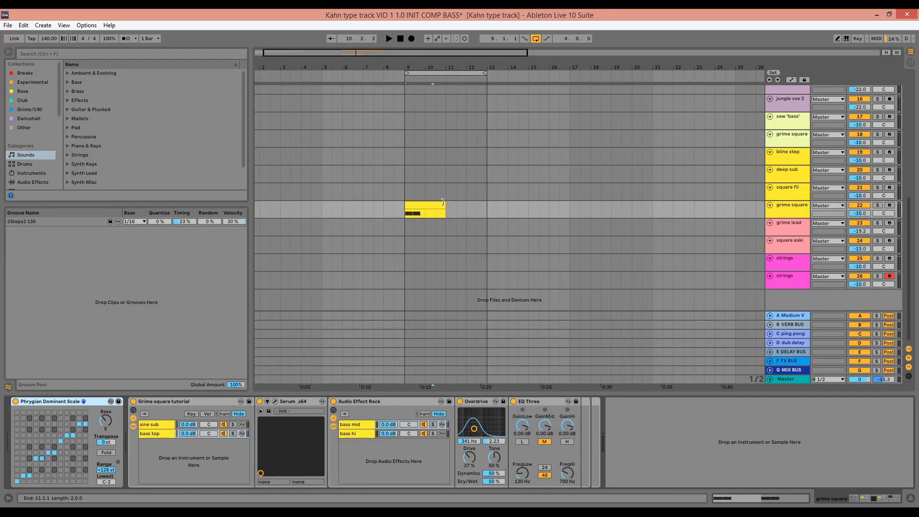
pyautogui.moveTo(443, 202); pyautogui.dragTo(481, 206)
# Step: Transpose the two bass notes in bar 3 of the grime square clip up to A#2
pyautogui.doubleClick(475, 205)
pyautogui.press('space')
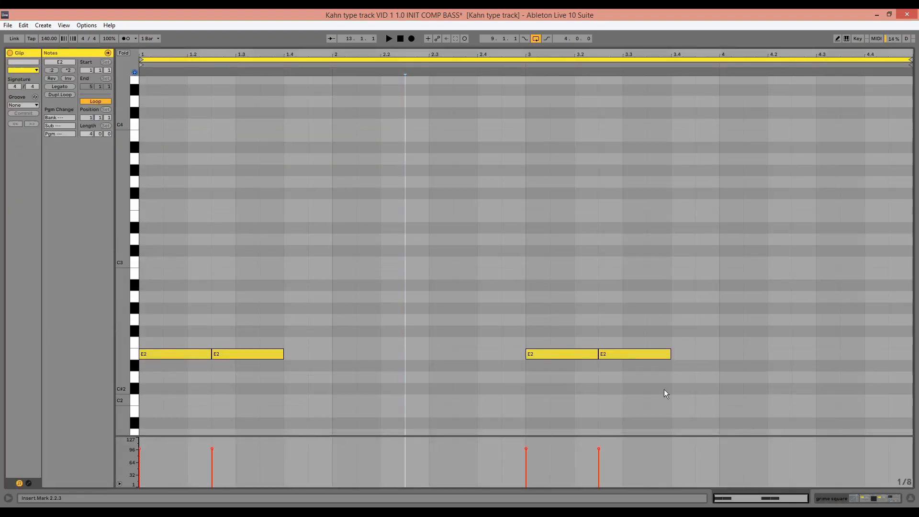
pyautogui.moveTo(664, 389); pyautogui.dragTo(552, 289)
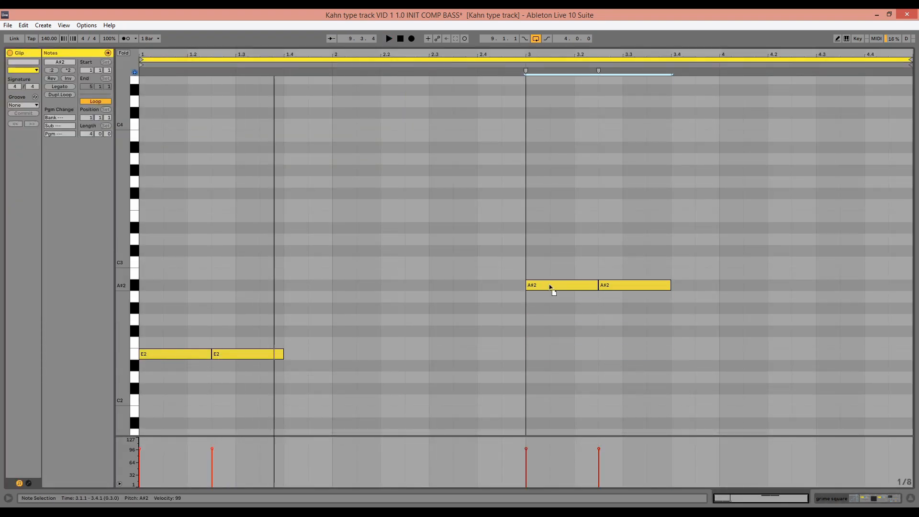
# Step: Copy an A#2 bass note to D3 at 4.3.1 in the grime square clip and lengthen it to the clip's end
pyautogui.click(551, 314)
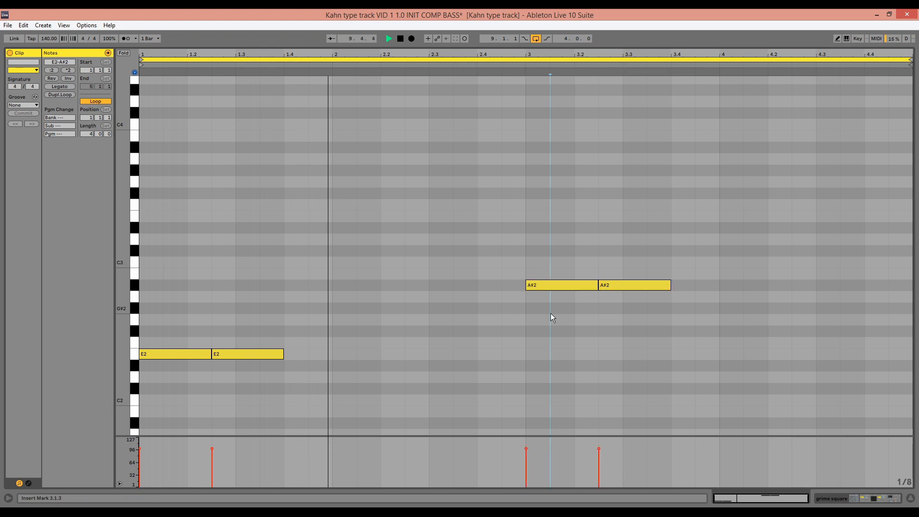
pyautogui.moveTo(555, 286); pyautogui.dragTo(878, 238)
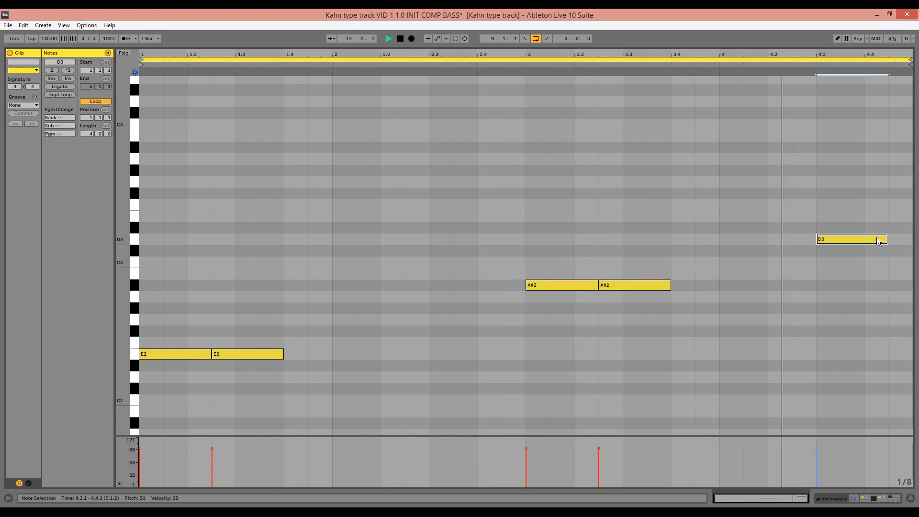
pyautogui.hotkey('shift', 'Right')
pyautogui.hotkey('shift', 'Tab')
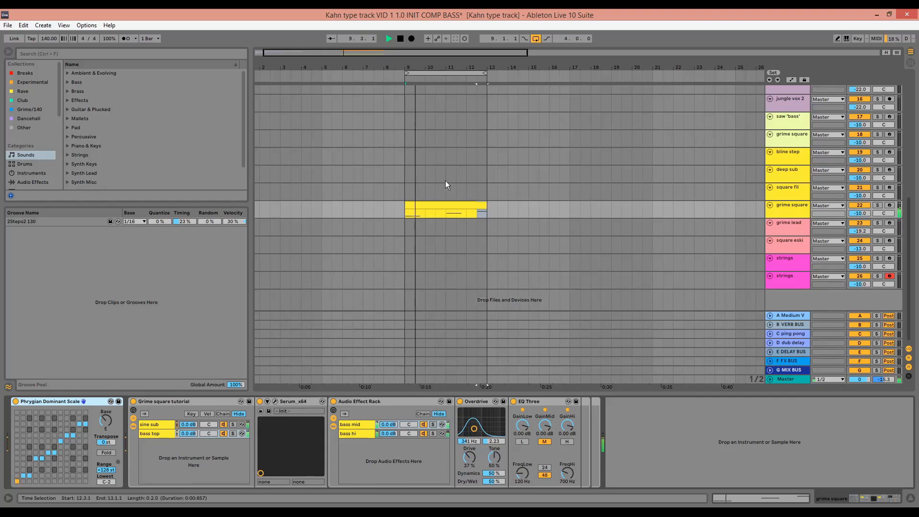
# Step: Create a two-bar MIDI clip at bar 9 on deep sub track 20, and audition its E3 key
pyautogui.scroll(1, 406, 177)
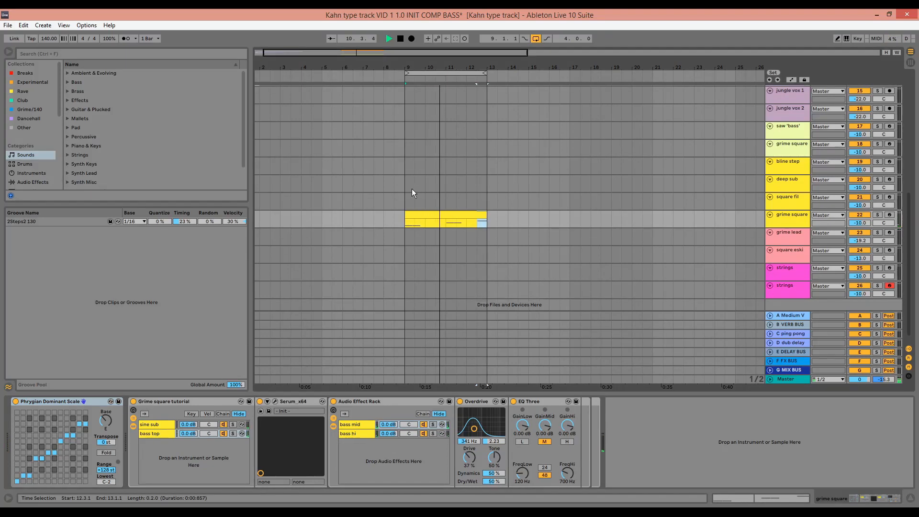
pyautogui.moveTo(416, 187); pyautogui.dragTo(446, 181)
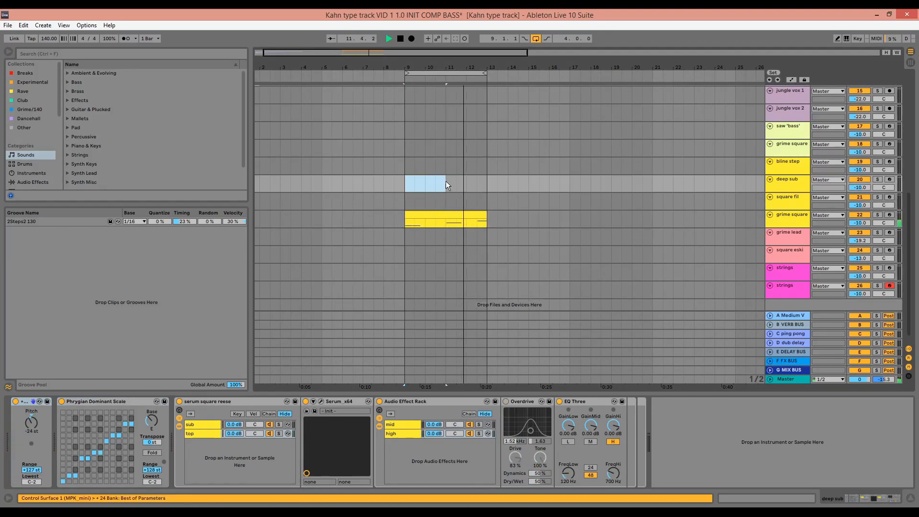
pyautogui.hotkey('ctrl', 'shift', 'm')
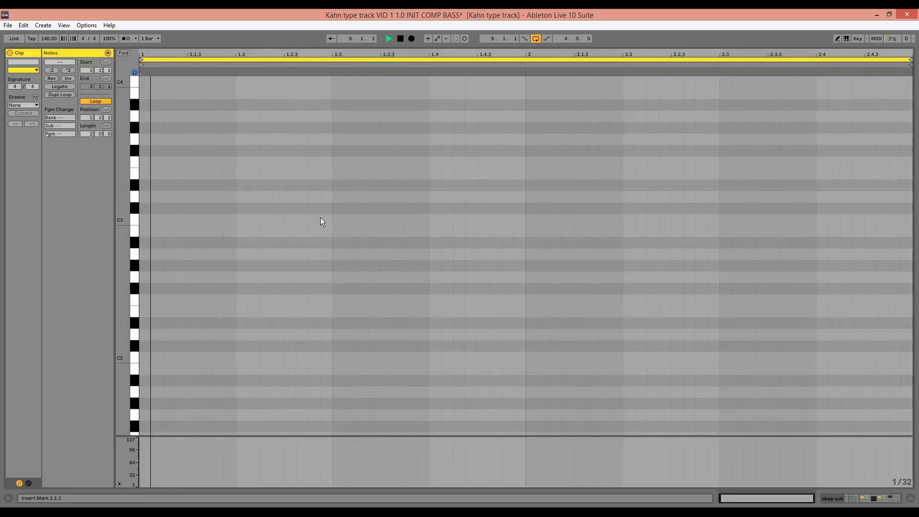
pyautogui.click(137, 173)
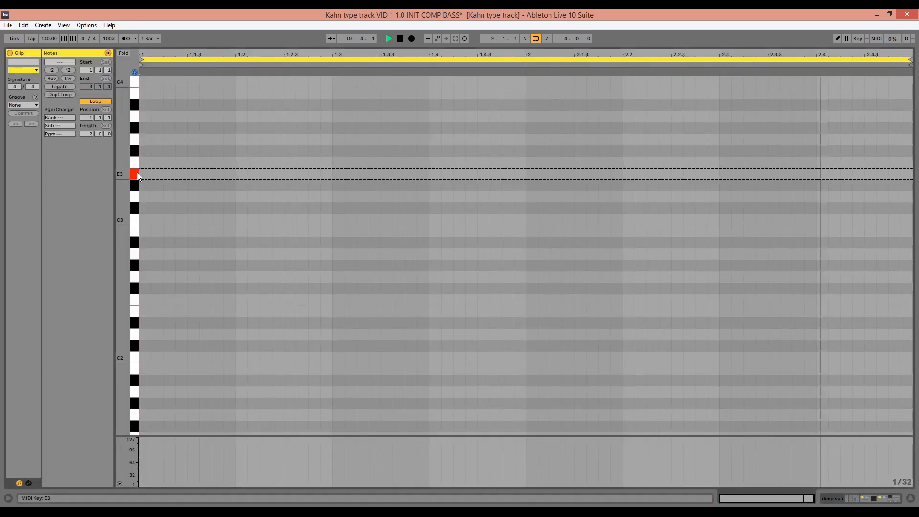
# Step: Place a sub note from 2.3.1 to the end of the deep sub clip and lower it an octave to E2
pyautogui.doubleClick(725, 173)
pyautogui.moveTo(731, 174); pyautogui.dragTo(912, 173)
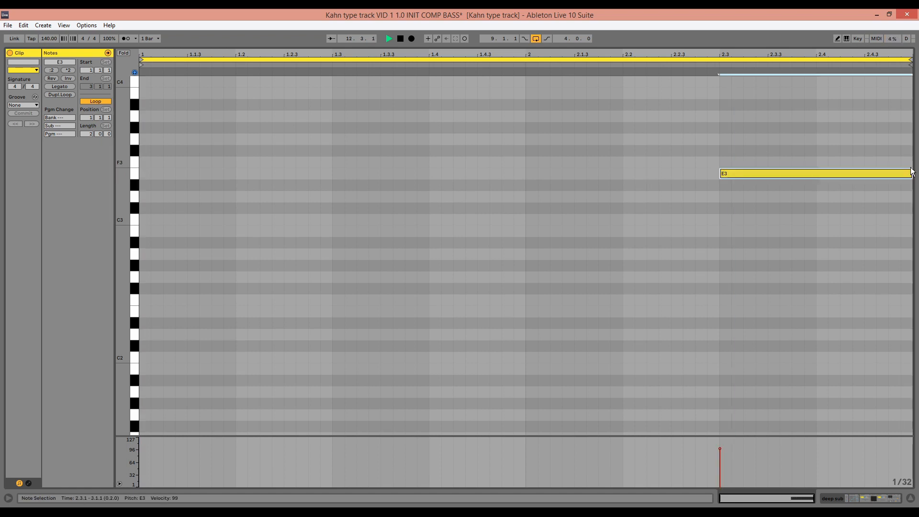
pyautogui.hotkey('shift', 'Down')
pyautogui.hotkey('shift', 'Tab')
# Step: Extend the deep sub clip to four bars with only the E2 note in bar 2, and stop playback
pyautogui.moveTo(441, 167); pyautogui.dragTo(441, 167)
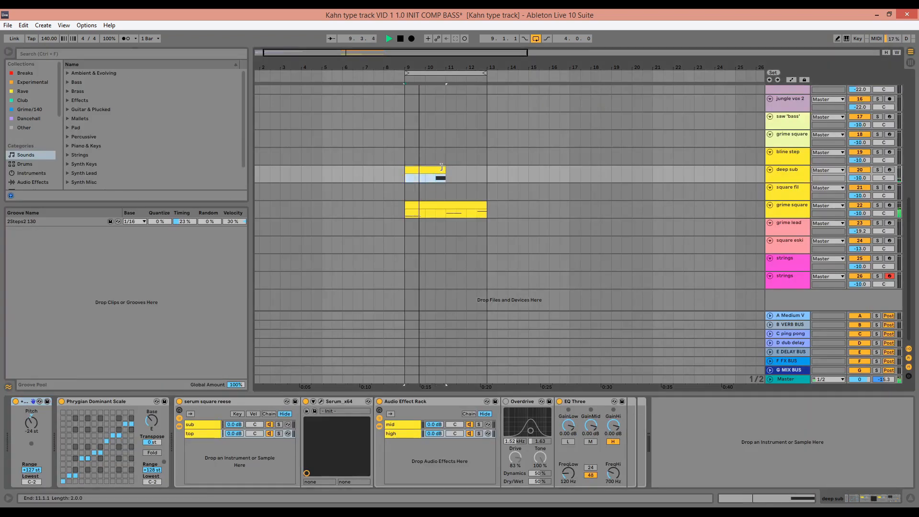
pyautogui.hotkey('shift', 'Tab')
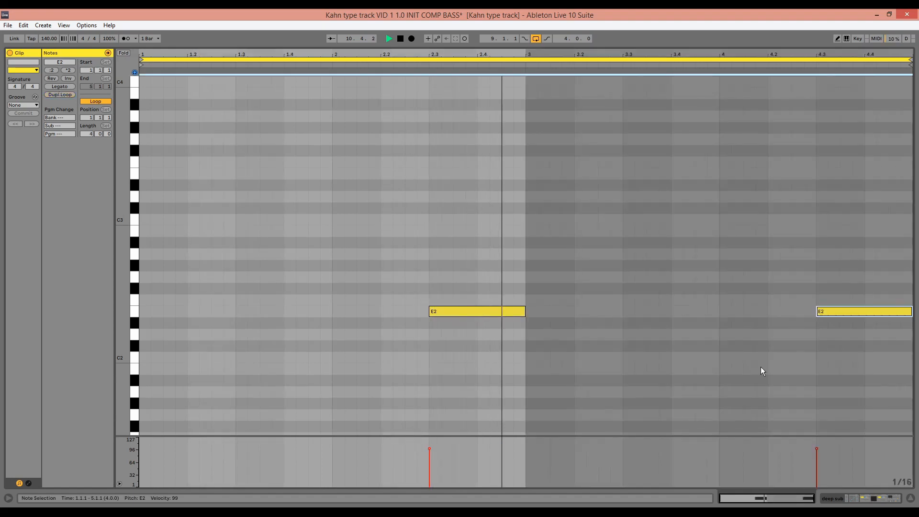
pyautogui.hotkey('shift', 'Tab')
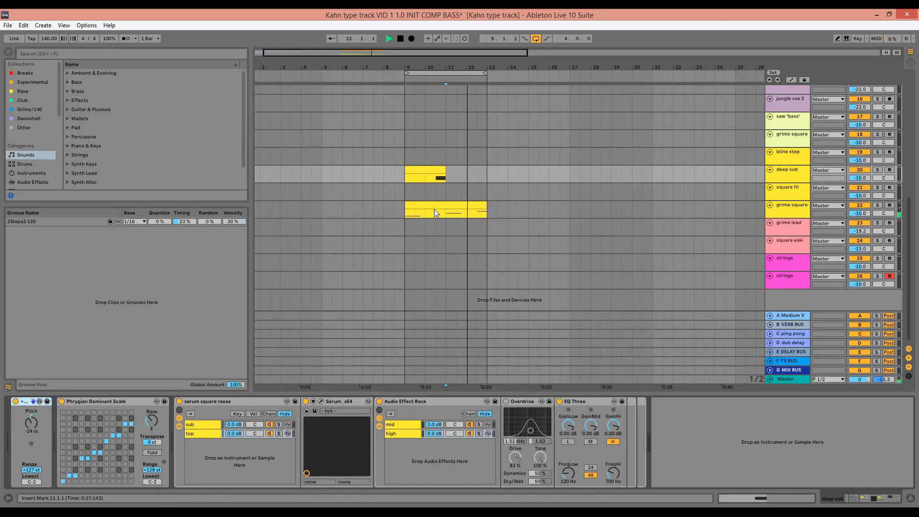
pyautogui.moveTo(442, 170); pyautogui.dragTo(483, 206)
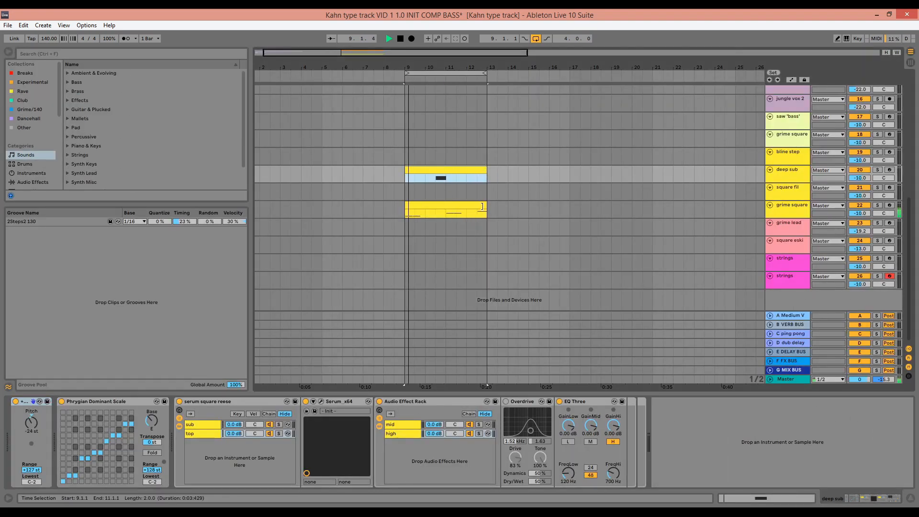
pyautogui.press('space')
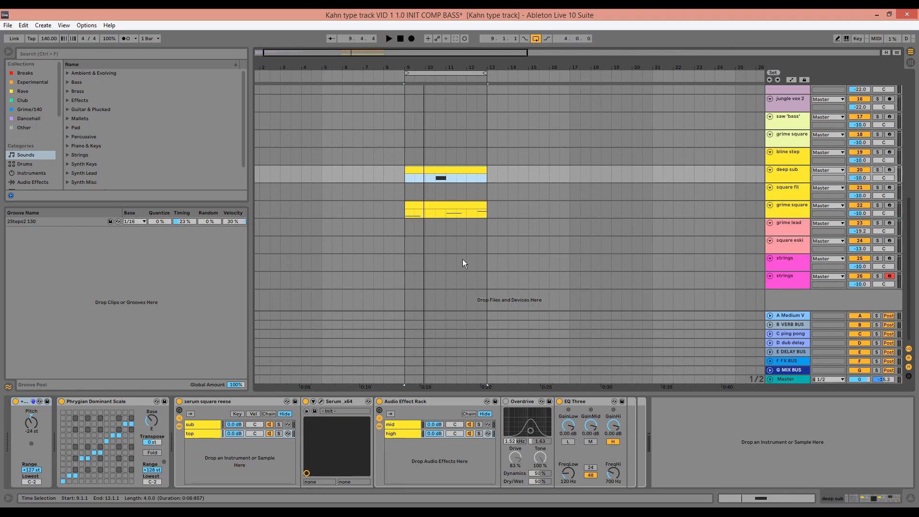
# Step: Create a four-bar MIDI clip at bar 9 on strings track 26
pyautogui.press('Down')
pyautogui.press('Down')
pyautogui.press('Down')
pyautogui.press('Down')
pyautogui.press('Down')
pyautogui.press('Down')
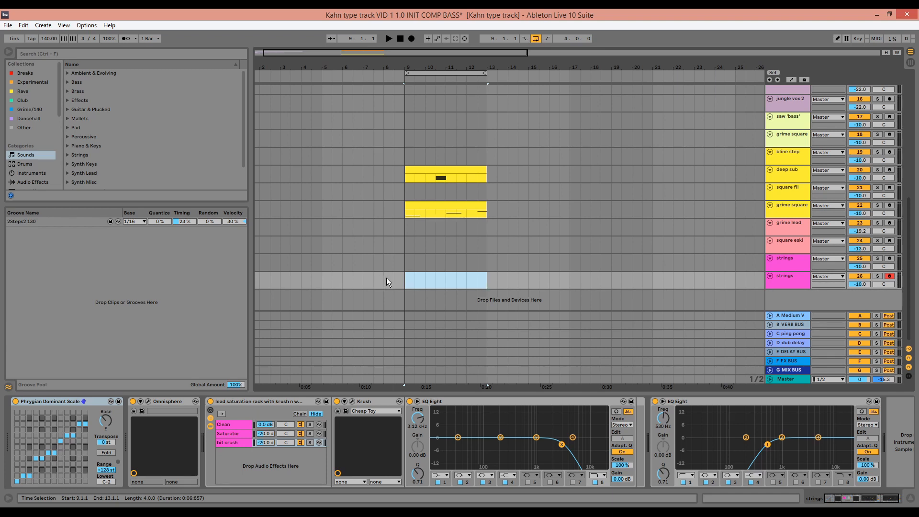
pyautogui.hotkey('ctrl', 'shift', 'm')
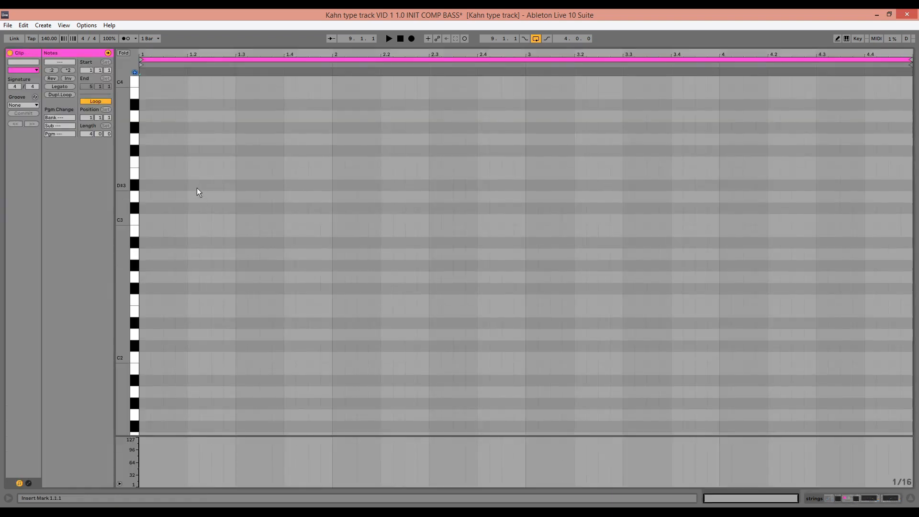
# Step: Add a two-bar E4 note from 1.1.1 to 3.1.1 in the strings clip, auditioning it with playback
pyautogui.doubleClick(146, 173)
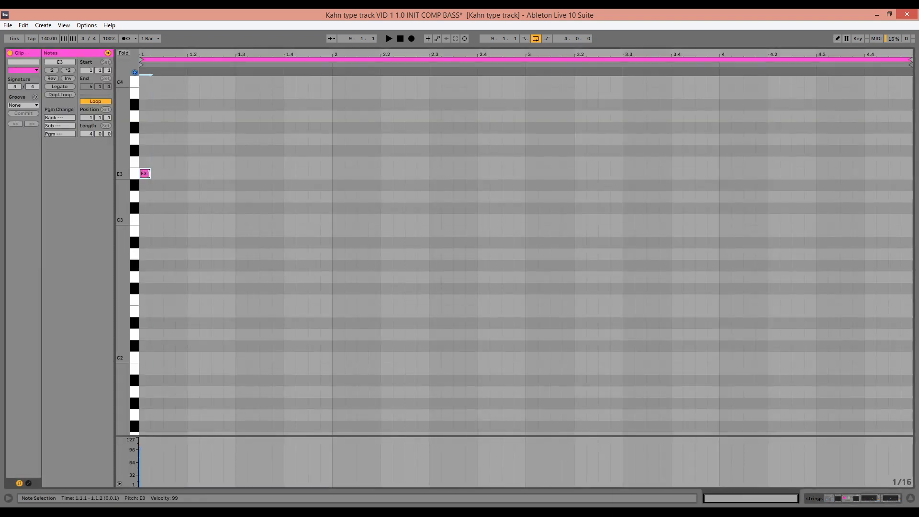
pyautogui.moveTo(152, 173); pyautogui.dragTo(667, 173)
pyautogui.press('space')
pyautogui.hotkey('shift', 'Up')
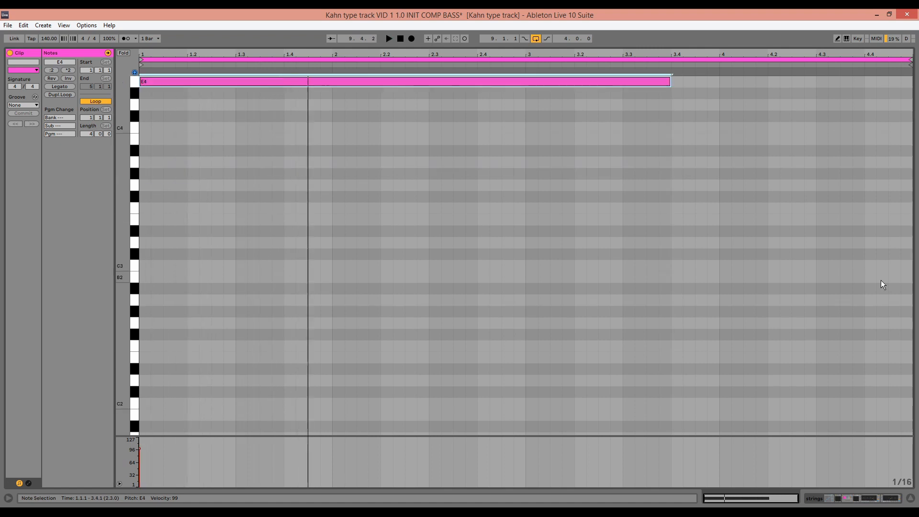
pyautogui.scroll(5, 799, 314)
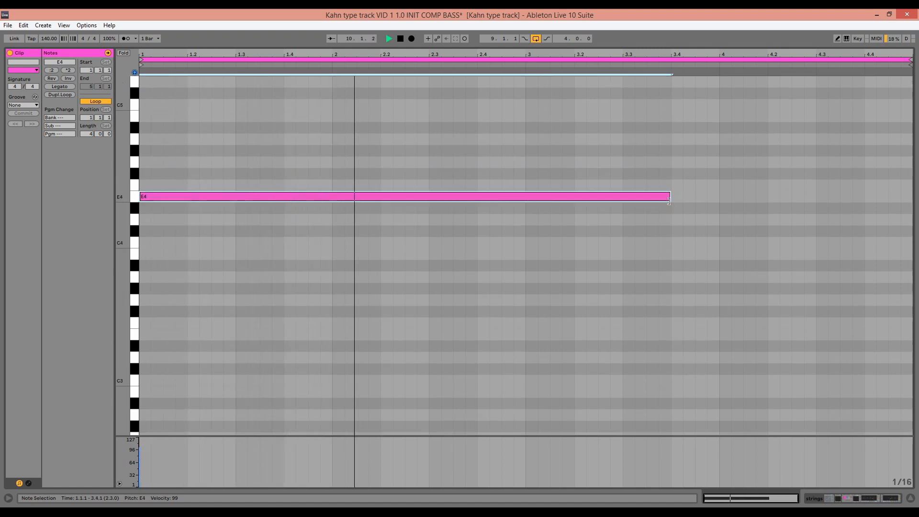
pyautogui.moveTo(669, 196); pyautogui.dragTo(525, 197)
# Step: Duplicate the E4 string note into bars 3 and 4, raise the copy to F4, and stop playback
pyautogui.hotkey('ctrl', 'd')
pyautogui.press('Up')
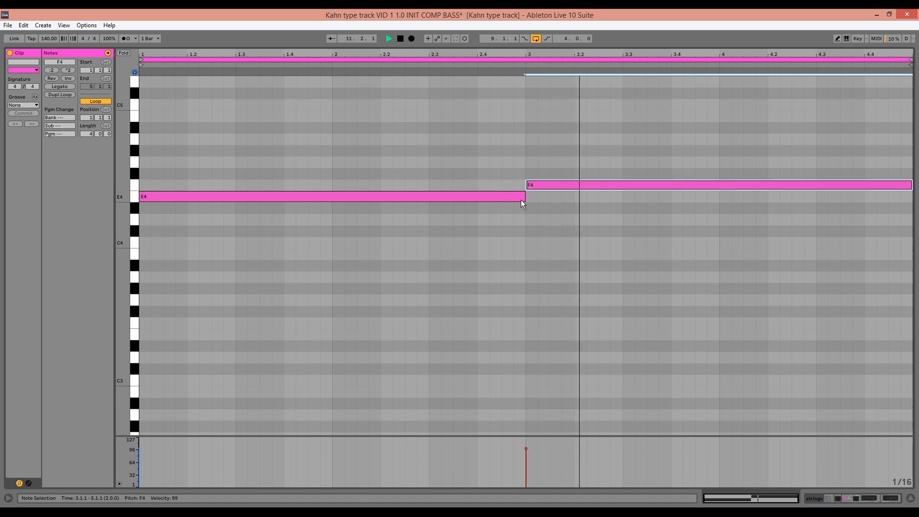
pyautogui.hotkey('shift', 'Tab')
pyautogui.press('space')
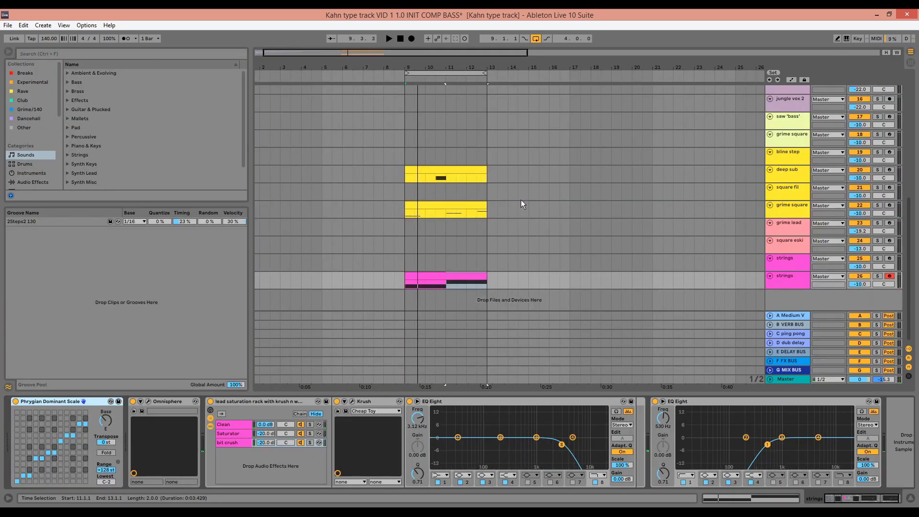
# Step: Extend the loop region and all drum, bass and strings clips to eight bars from bar 9, and play
pyautogui.moveTo(485, 77); pyautogui.dragTo(570, 77)
pyautogui.scroll(3, 453, 248)
pyautogui.scroll(5, 453, 248)
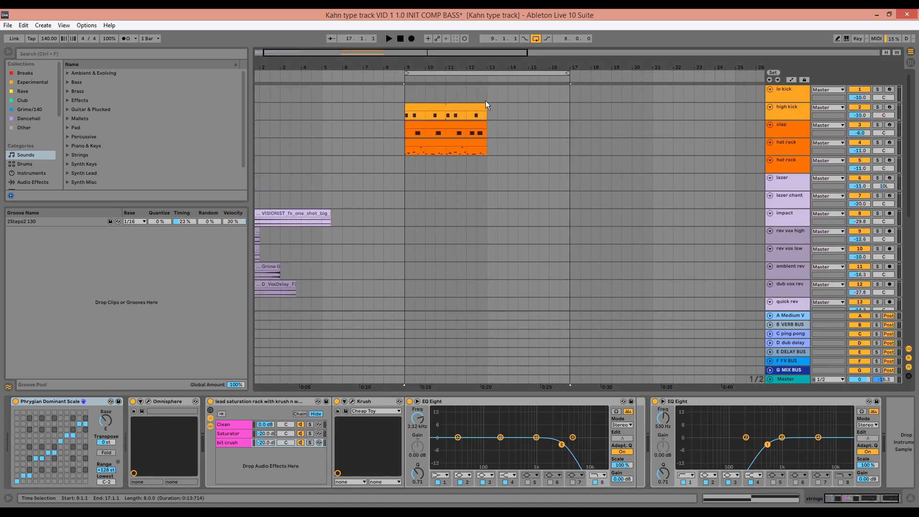
pyautogui.click(486, 101)
pyautogui.scroll(-3, 489, 185)
pyautogui.scroll(-5, 489, 185)
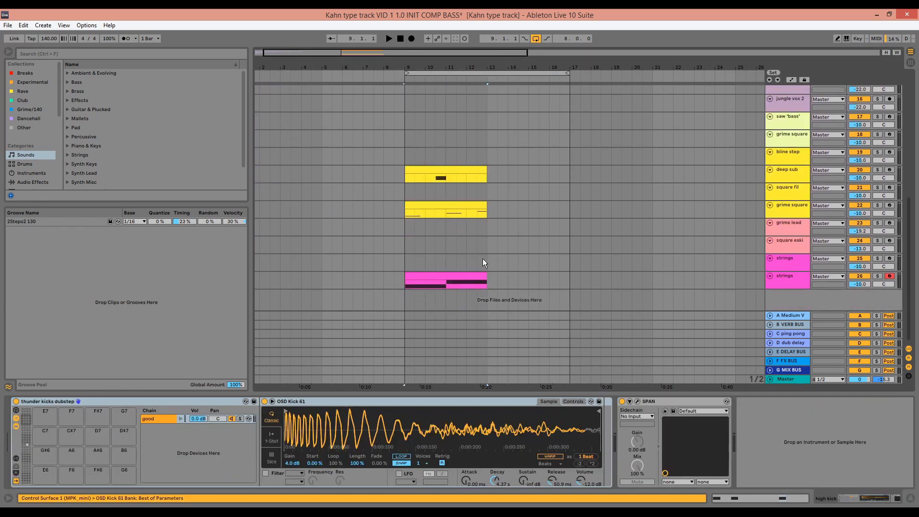
pyautogui.keyDown('shift'); pyautogui.click(484, 278); pyautogui.keyUp('shift')
pyautogui.moveTo(485, 277); pyautogui.dragTo(568, 283)
pyautogui.click(550, 276)
pyautogui.press('space')
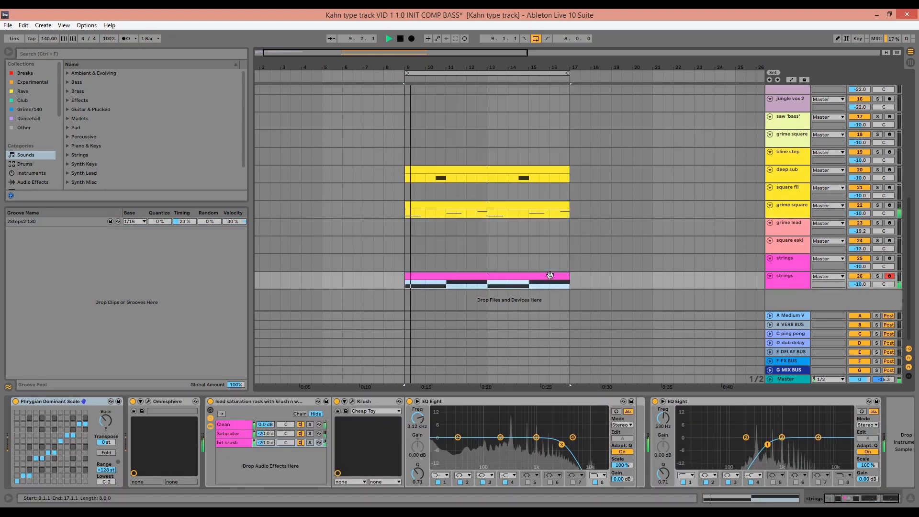
# Step: Double the strings clip's internal loop to eight bars with its E4 and F4 notes repeated
pyautogui.doubleClick(550, 275)
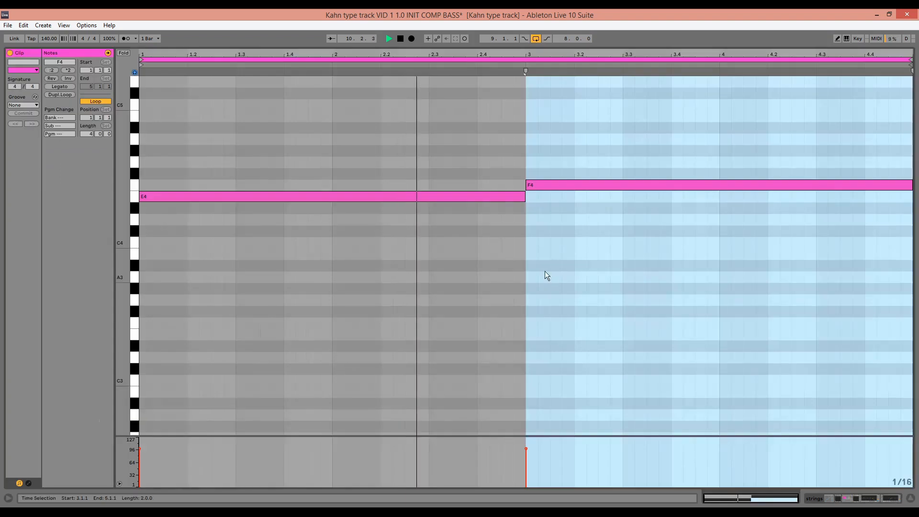
pyautogui.click(456, 186)
pyautogui.click(61, 94)
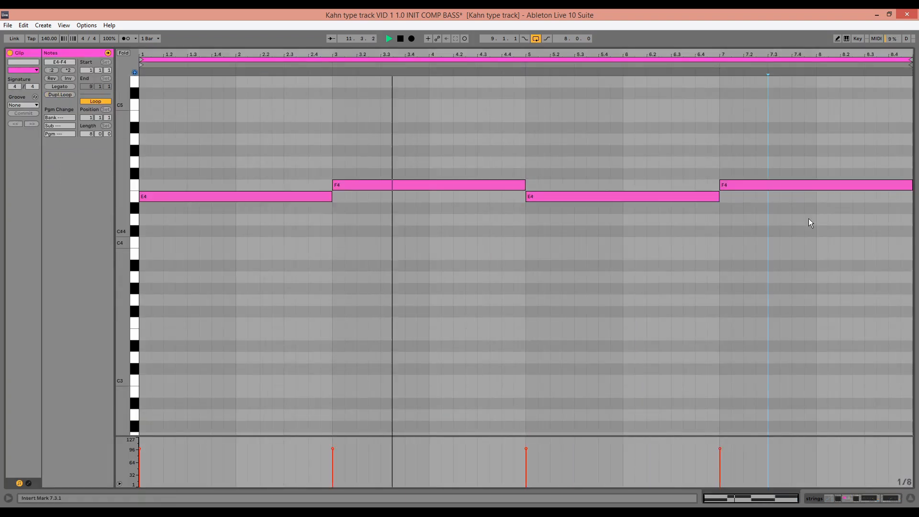
# Step: Shorten the last F4 note of the strings clip, starting at 7.1.1, to one bar
pyautogui.click(820, 189)
pyautogui.hotkey('shift', 'Left')
pyautogui.hotkey('shift', 'Left')
pyautogui.hotkey('shift', 'Left')
pyautogui.hotkey('shift', 'Left')
pyautogui.hotkey('shift', 'Left')
pyautogui.hotkey('shift', 'Left')
pyautogui.hotkey('shift', 'Left')
pyautogui.hotkey('shift', 'Left')
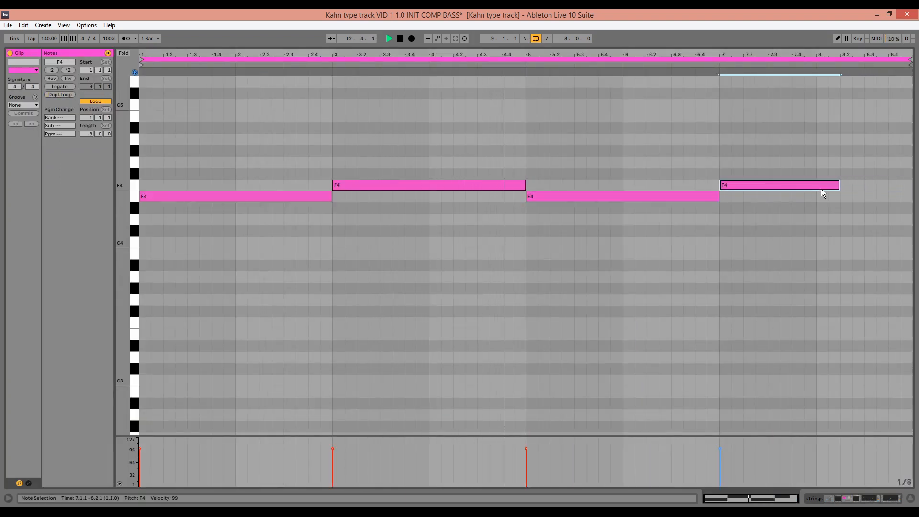
# Step: Duplicate the shortened F4 string note into bar 8 and raise the copy to A4
pyautogui.hotkey('ctrl', 'd')
pyautogui.press('Up')
pyautogui.press('Up')
pyautogui.press('Up')
pyautogui.press('Up')
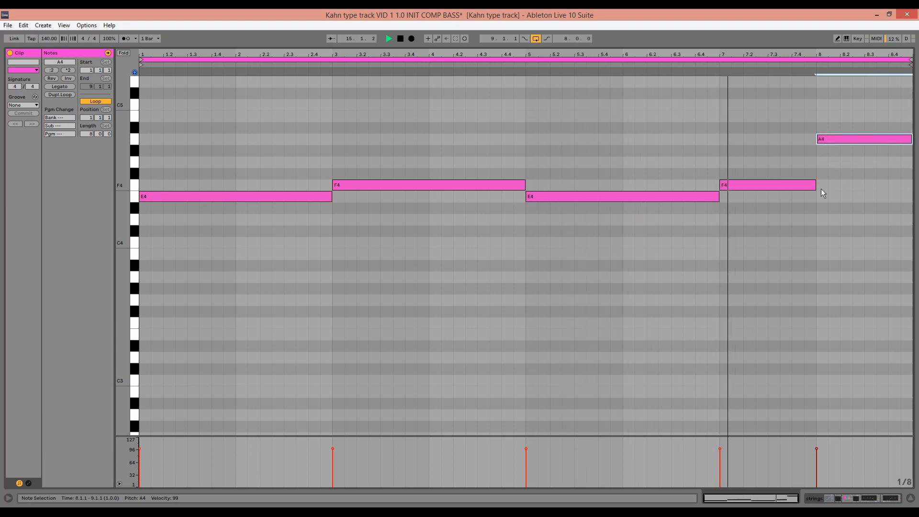
pyautogui.hotkey('shift', 'Tab')
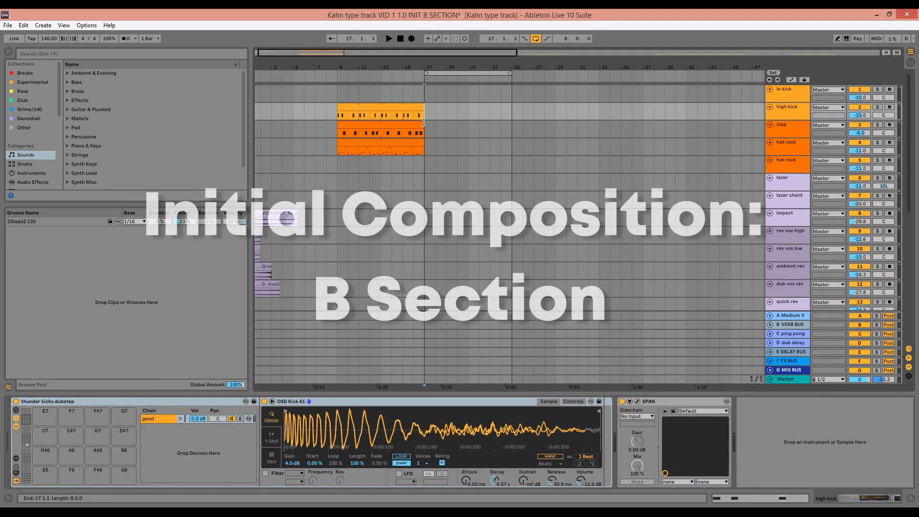
# Step: Create a four-bar MIDI clip at bar 17 on high kick track 2, and turn on the metronome
pyautogui.moveTo(424, 116); pyautogui.dragTo(436, 115)
pyautogui.hotkey('ctrl', 'shift', 'm')
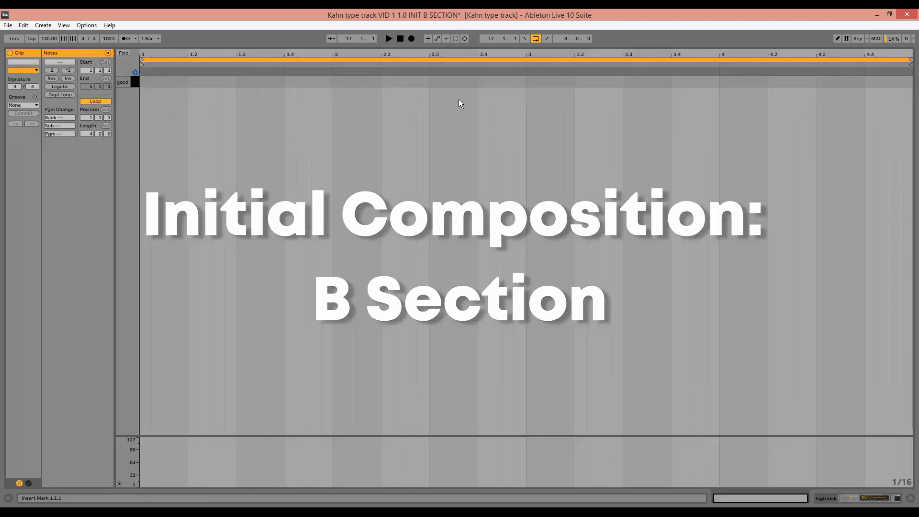
pyautogui.click(130, 38)
# Step: Place one-beat kick notes at 1.1.1 and 3.1.1 in the new high kick clip, and extend the clip to eight bars
pyautogui.doubleClick(150, 85)
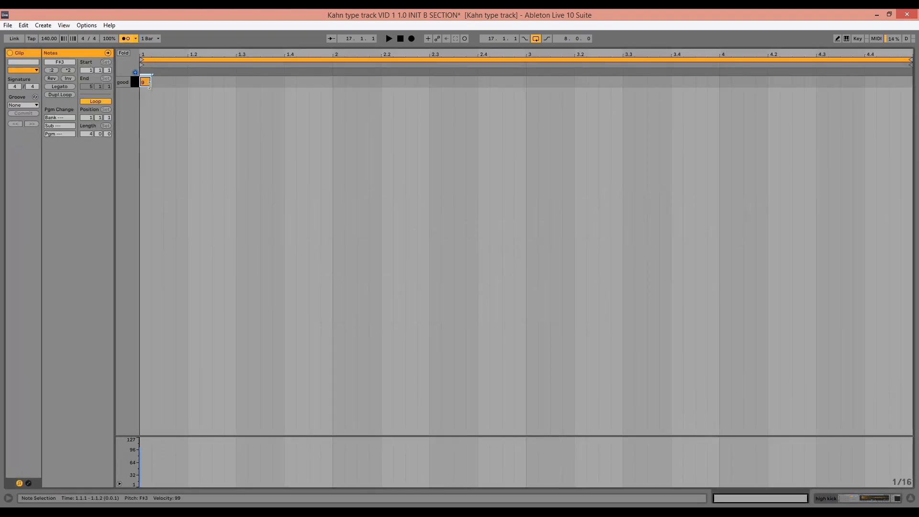
pyautogui.moveTo(151, 84); pyautogui.dragTo(556, 79)
pyautogui.hotkey('shift', 'Tab')
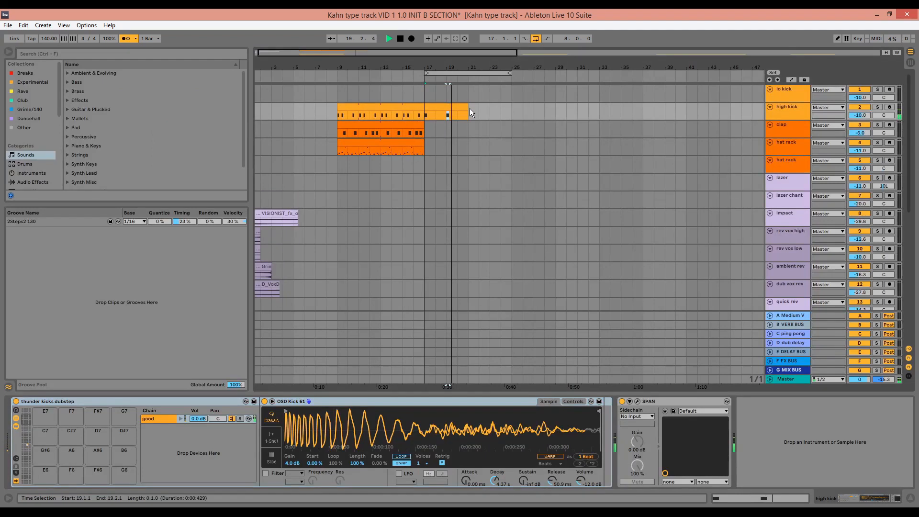
pyautogui.moveTo(468, 112); pyautogui.dragTo(511, 112)
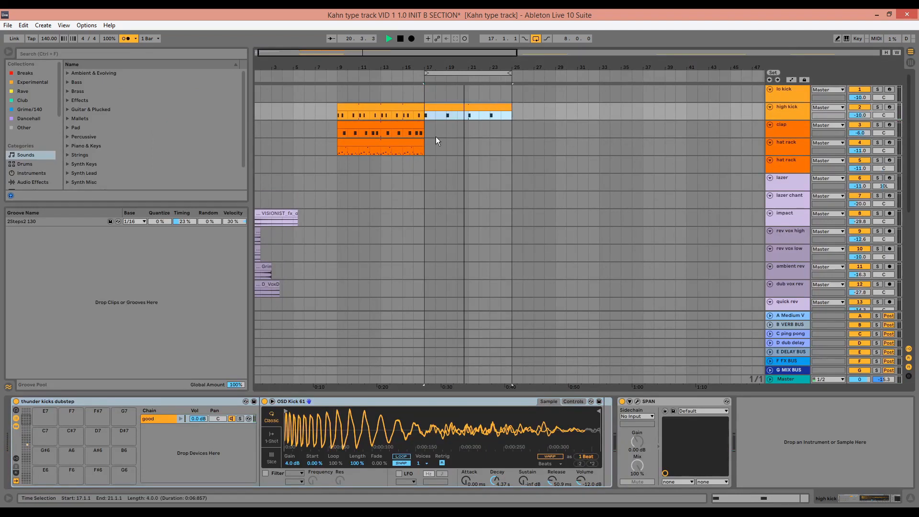
# Step: Create a four-bar MIDI clip at bar 17 on the clap track and add a hypho 1 clap at 1.2.1
pyautogui.moveTo(427, 128); pyautogui.dragTo(459, 122)
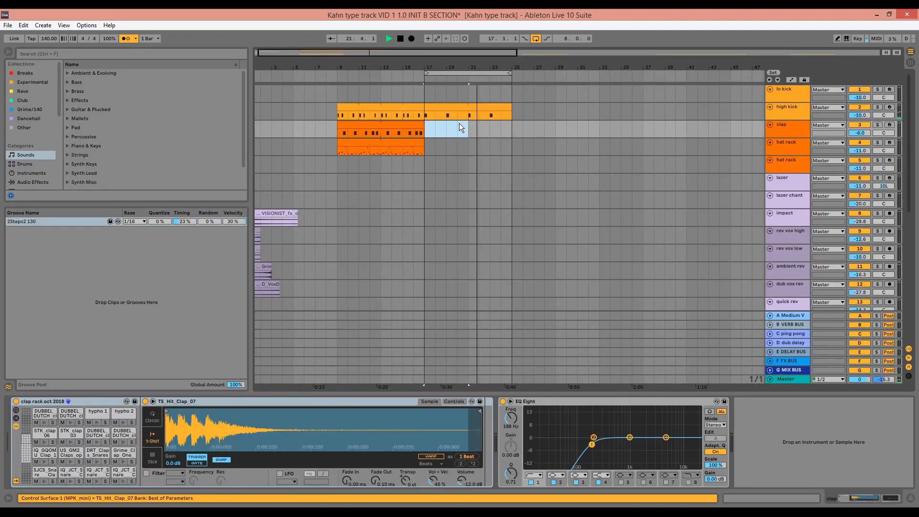
pyautogui.hotkey('ctrl', 'shift', 'm')
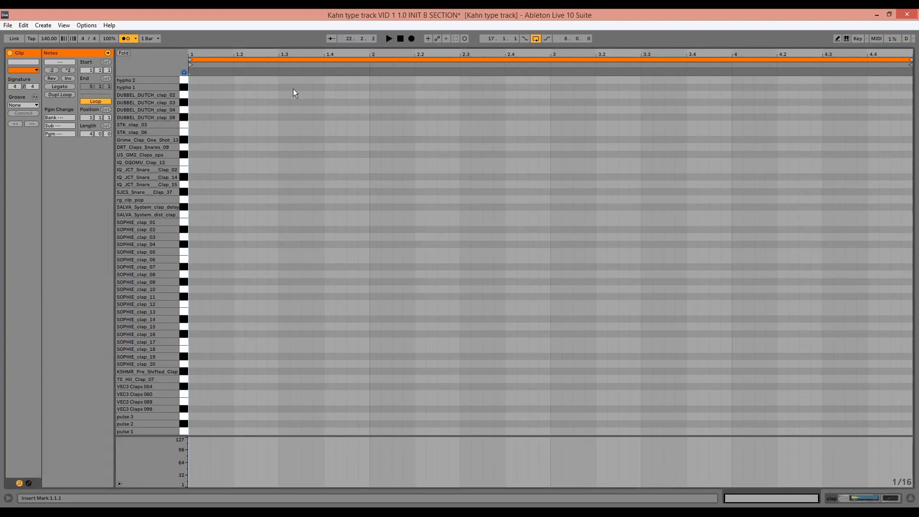
pyautogui.doubleClick(240, 87)
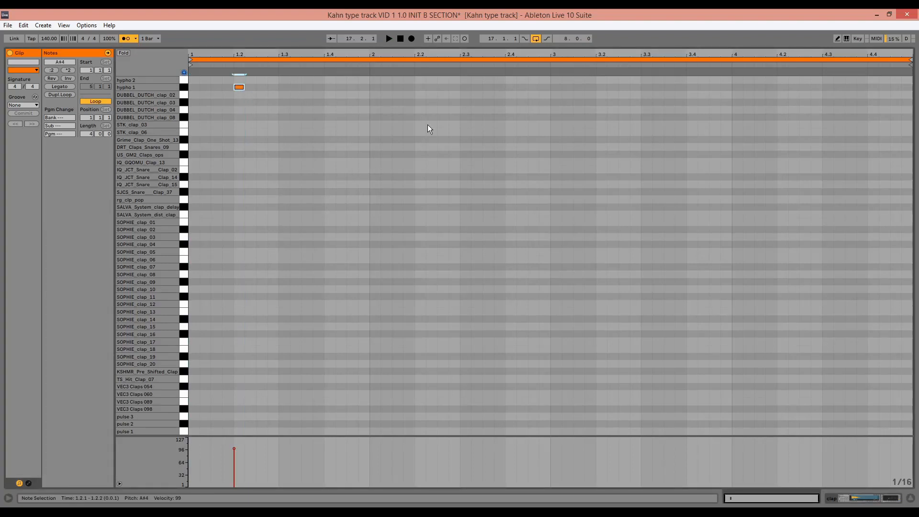
# Step: Lengthen the hypho 1 clap to three sixteenths and duplicate it twice to form three evenly spaced claps
pyautogui.press('space')
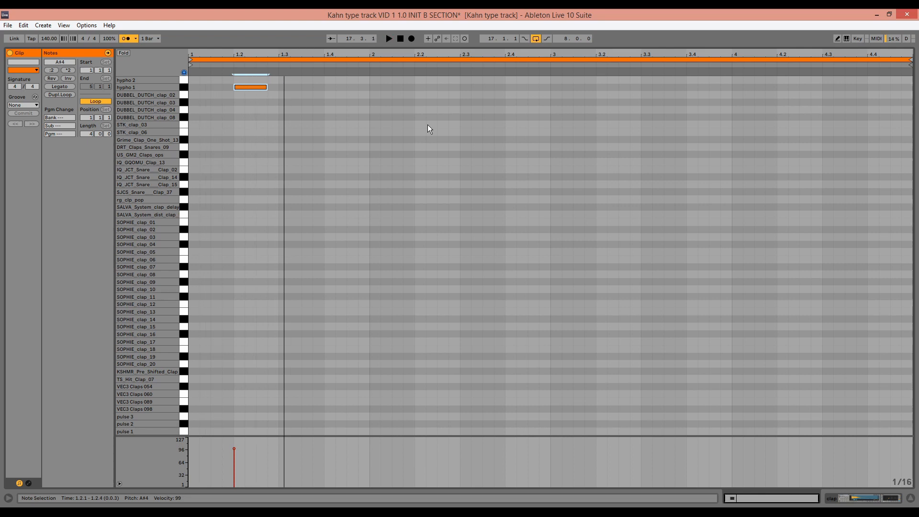
pyautogui.hotkey('ctrl', 'd')
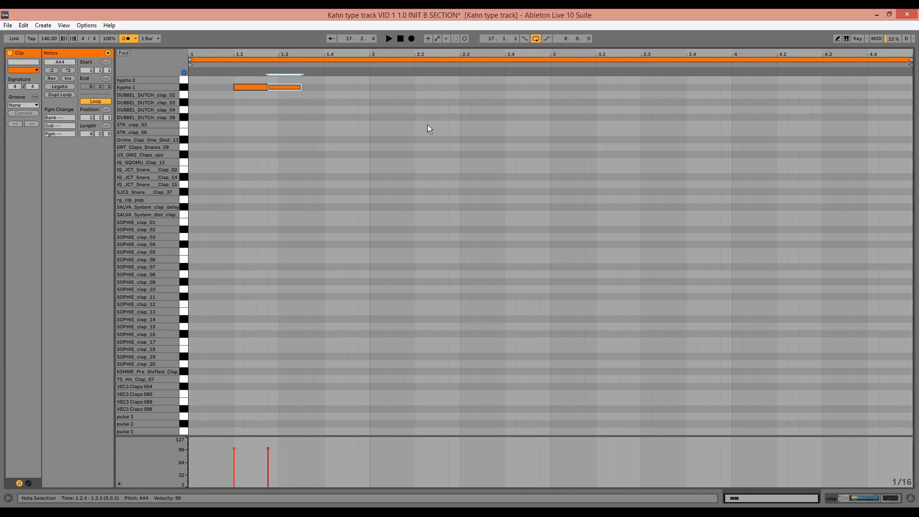
pyautogui.press('Right')
pyautogui.press('Right')
pyautogui.press('Right')
pyautogui.press('space')
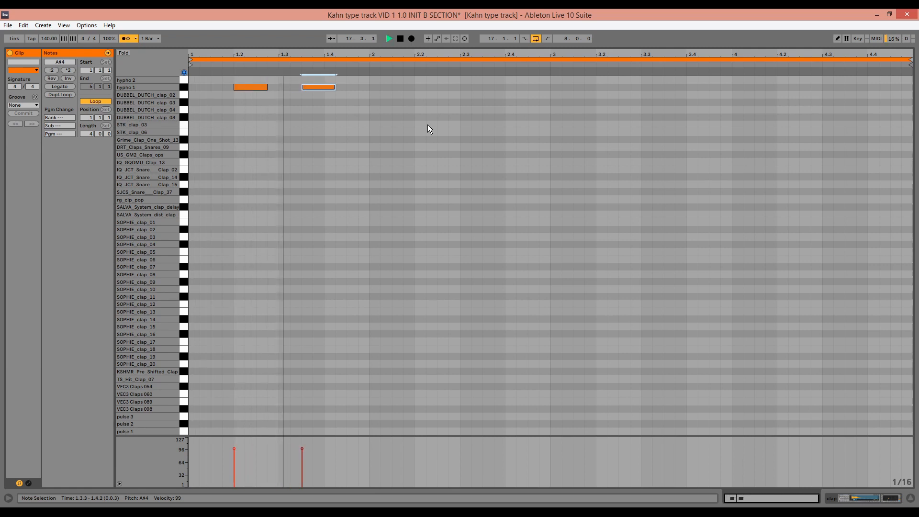
pyautogui.press('space')
pyautogui.hotkey('ctrl', 'd')
pyautogui.press('Right')
pyautogui.press('Right')
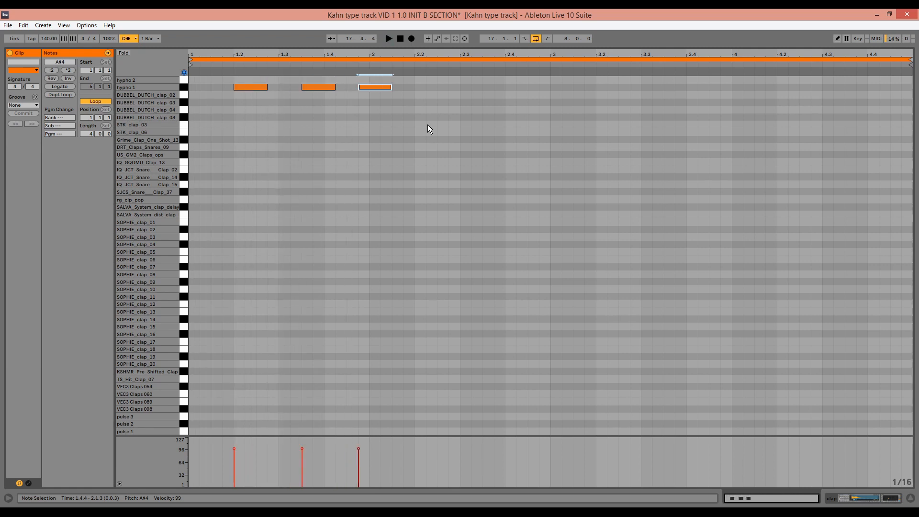
# Step: Shift the three claps so they start at 1.3.1, and copy the group to start at 3.3.1
pyautogui.moveTo(453, 116); pyautogui.dragTo(244, 81)
pyautogui.press('Right')
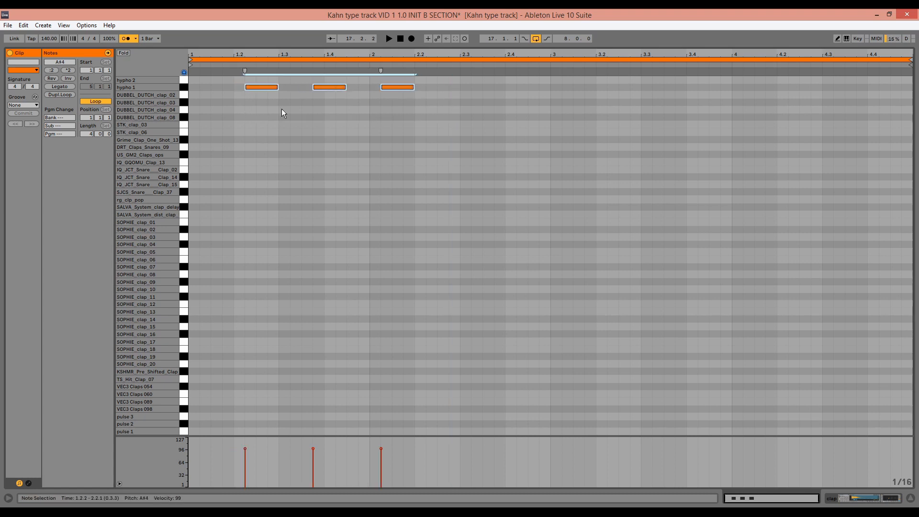
pyautogui.press('Right')
pyautogui.press('Right')
pyautogui.press('Right')
pyautogui.press('Right')
pyautogui.press('Left')
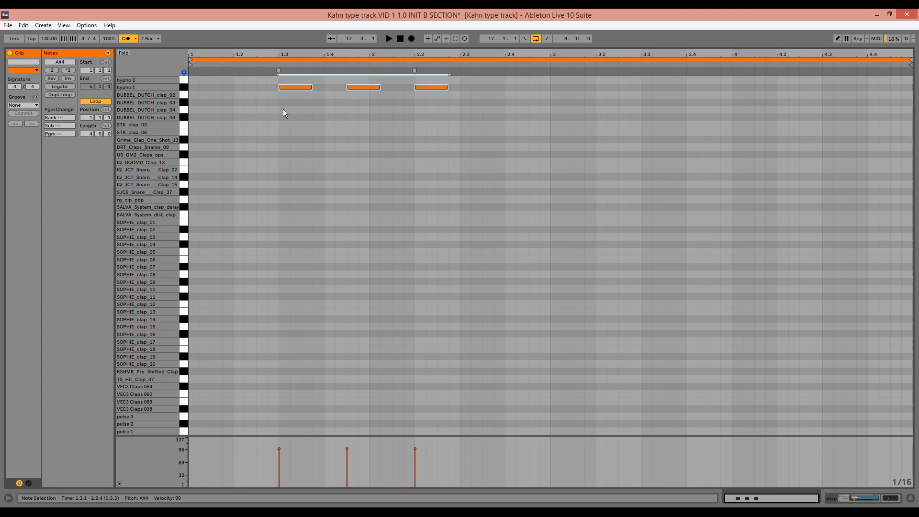
pyautogui.press('space')
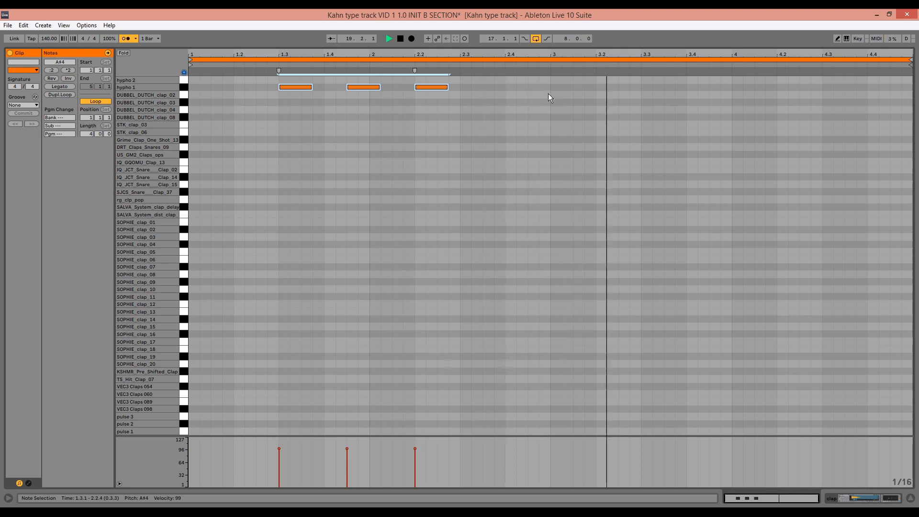
pyautogui.press('space')
pyautogui.moveTo(549, 94); pyautogui.dragTo(668, 91)
# Step: Apply the 2Steps2 130 groove to the new clap clip and extend the clip to eight bars
pyautogui.click(33, 105)
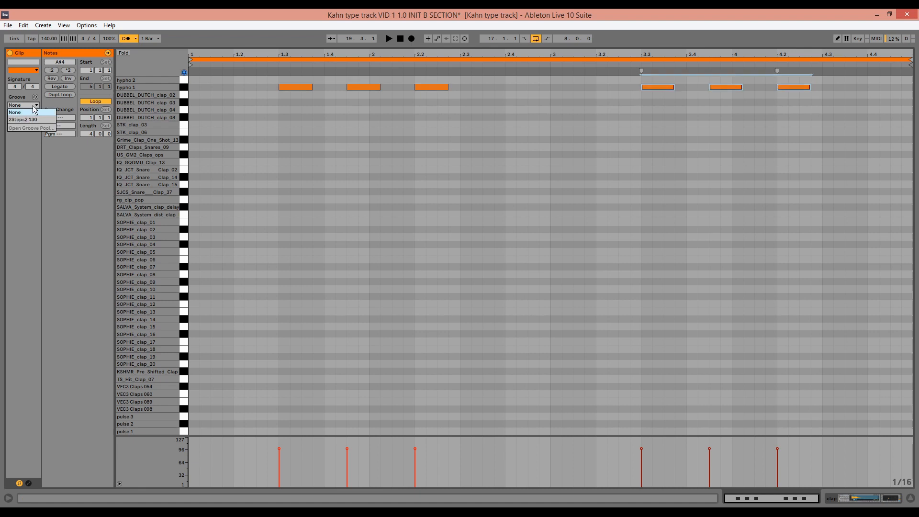
pyautogui.click(34, 120)
pyautogui.press('space')
pyautogui.hotkey('shift', 'Tab')
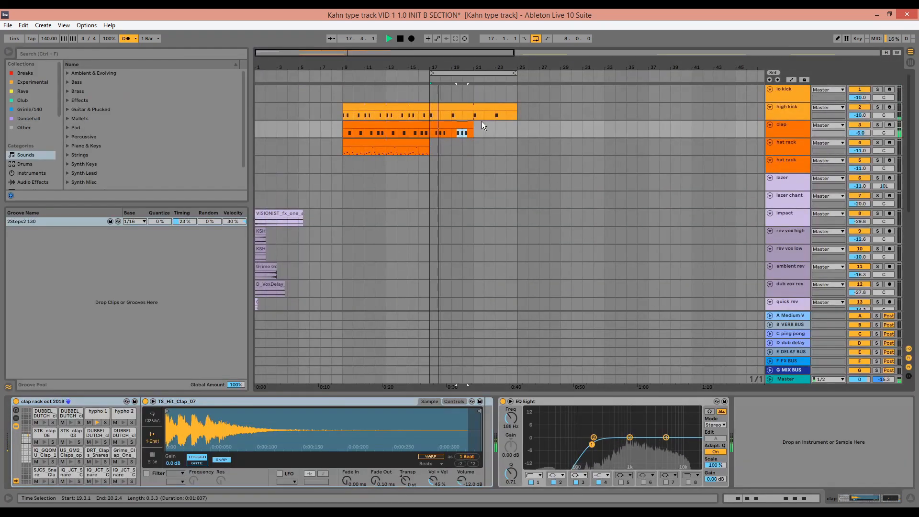
pyautogui.moveTo(473, 125); pyautogui.dragTo(517, 126)
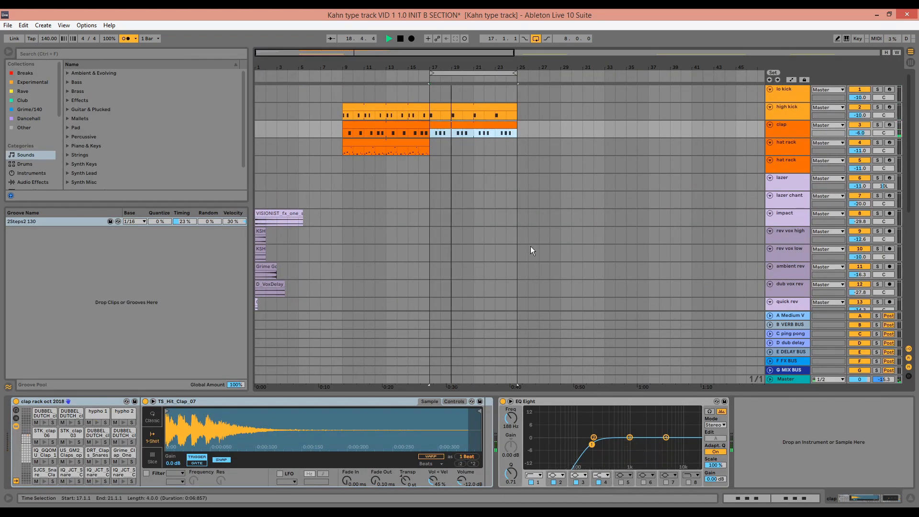
# Step: Duplicate the eight-bar hat rack clip to bar 17 and open the copy's notes
pyautogui.click(403, 142)
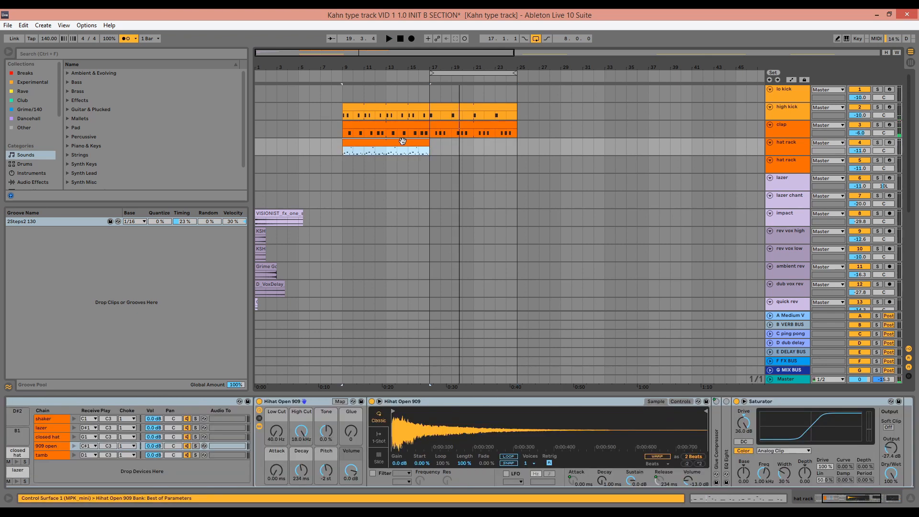
pyautogui.hotkey('ctrl', 'd')
pyautogui.doubleClick(448, 145)
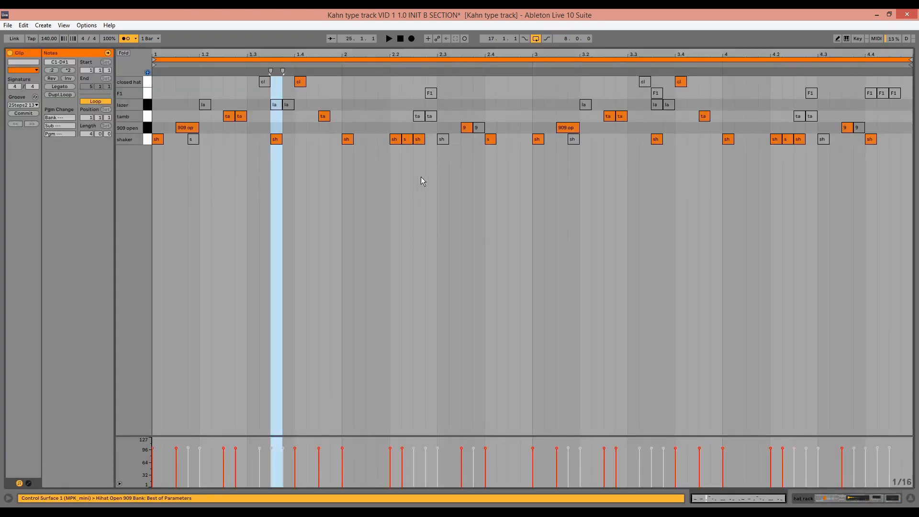
# Step: Move the three shaker notes at 2.2.1 and the three at 4.2.1 up to the lazer lane, and audition the hats
pyautogui.moveTo(428, 173); pyautogui.dragTo(407, 156)
pyautogui.press('Up')
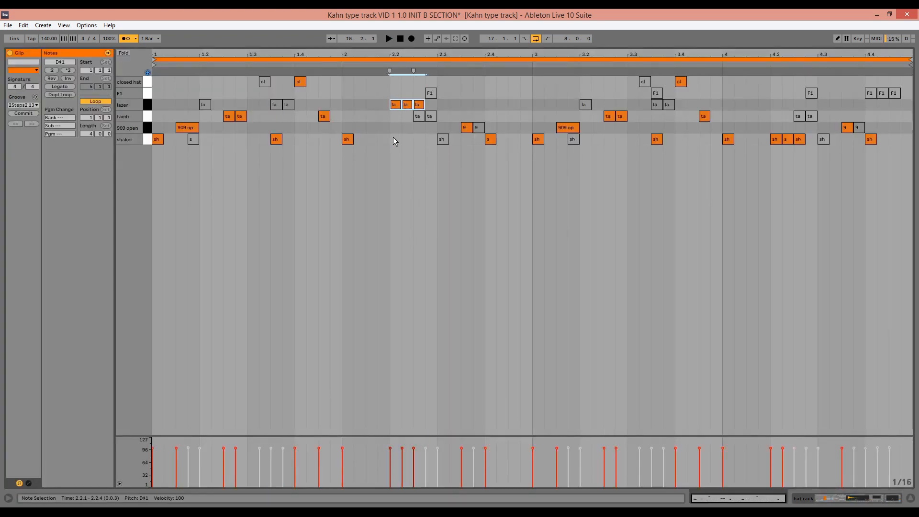
pyautogui.moveTo(797, 159); pyautogui.dragTo(756, 133)
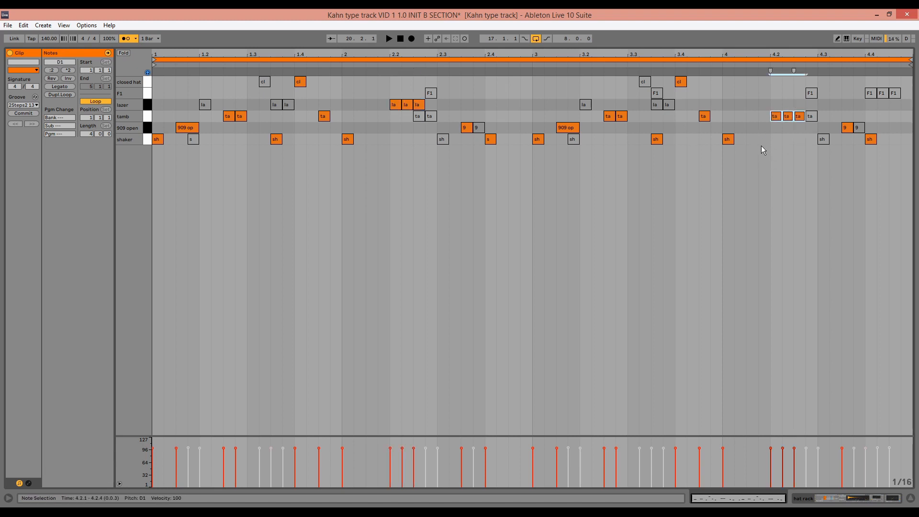
pyautogui.press('space')
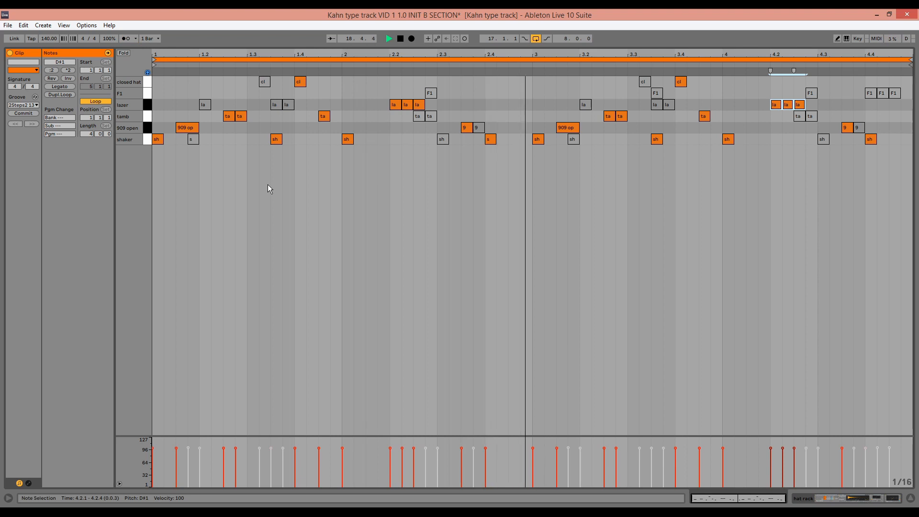
pyautogui.hotkey('shift', 'Tab')
pyautogui.scroll(1, 450, 193)
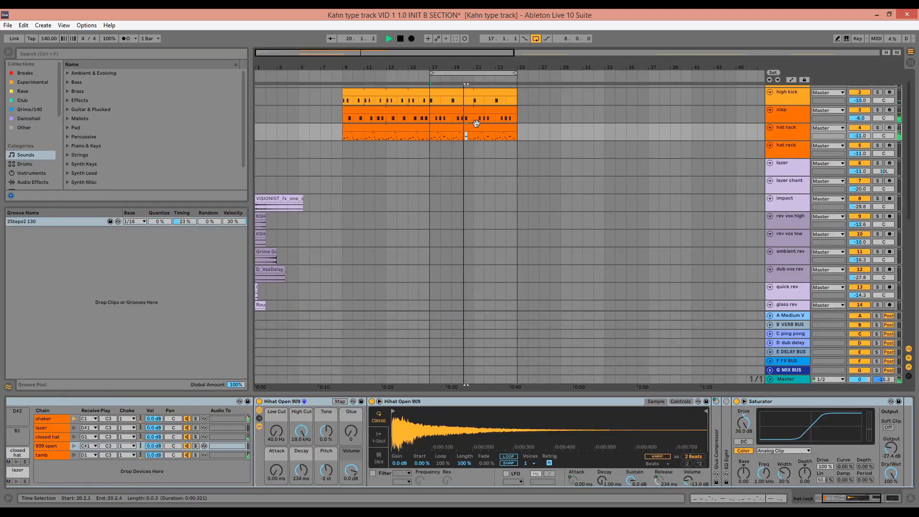
pyautogui.hotkey('shift', 'Tab')
pyautogui.press('space')
# Step: Reactivate the muted shaker notes at 2.3.1 and 4.3.1 in the hat rack copy
pyautogui.click(388, 174)
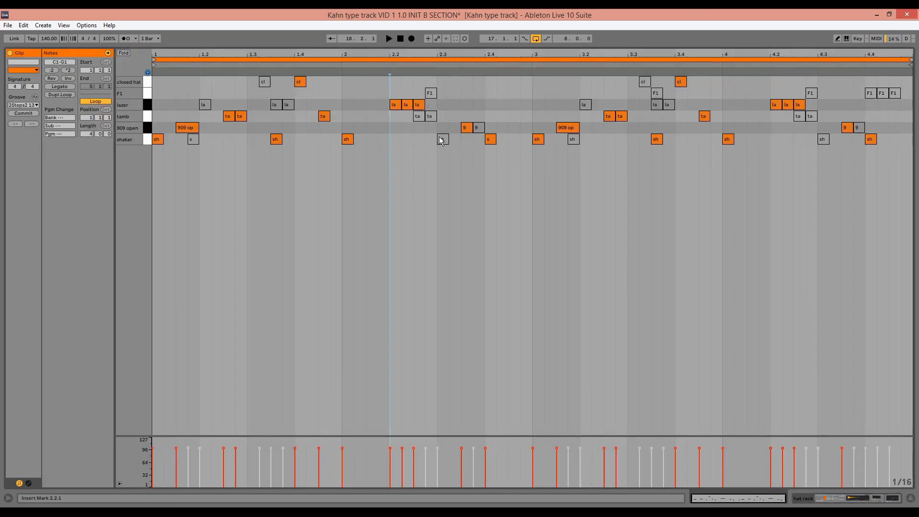
pyautogui.doubleClick(445, 117)
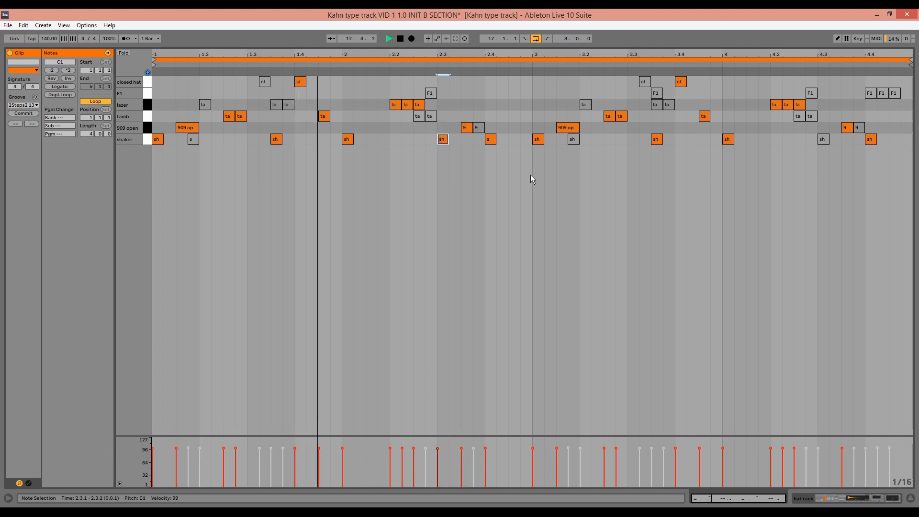
pyautogui.click(831, 139)
pyautogui.click(823, 139)
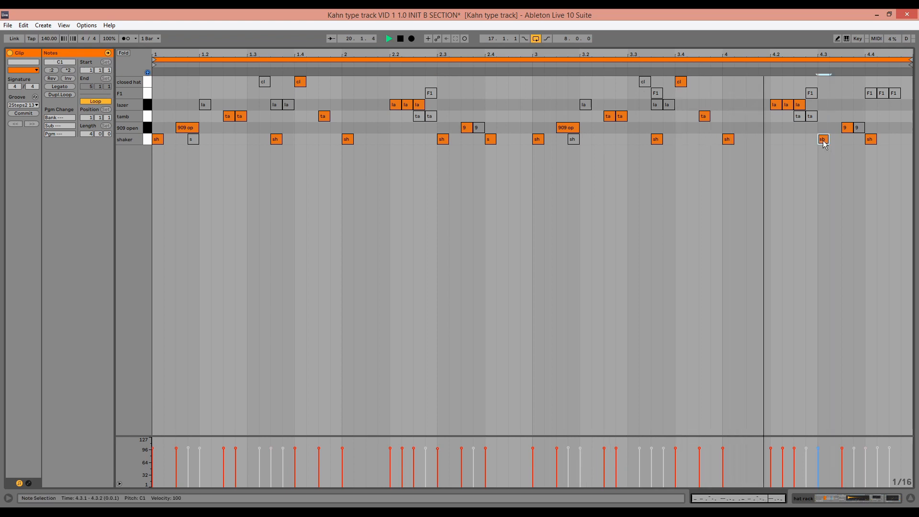
pyautogui.press('Tab')
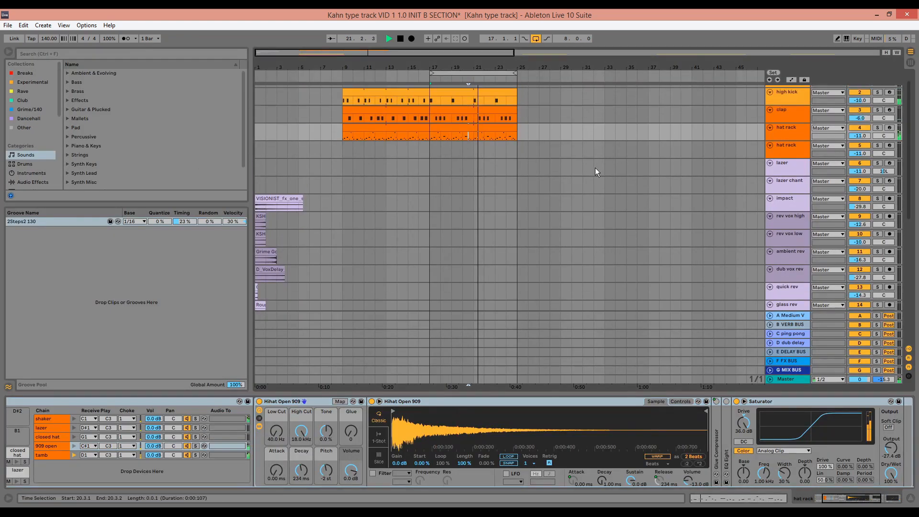
# Step: Create a four-bar MIDI clip at bar 17 on grime square track 22 and play the section
pyautogui.scroll(-6, 459, 233)
pyautogui.press('space')
pyautogui.moveTo(431, 249); pyautogui.dragTo(472, 252)
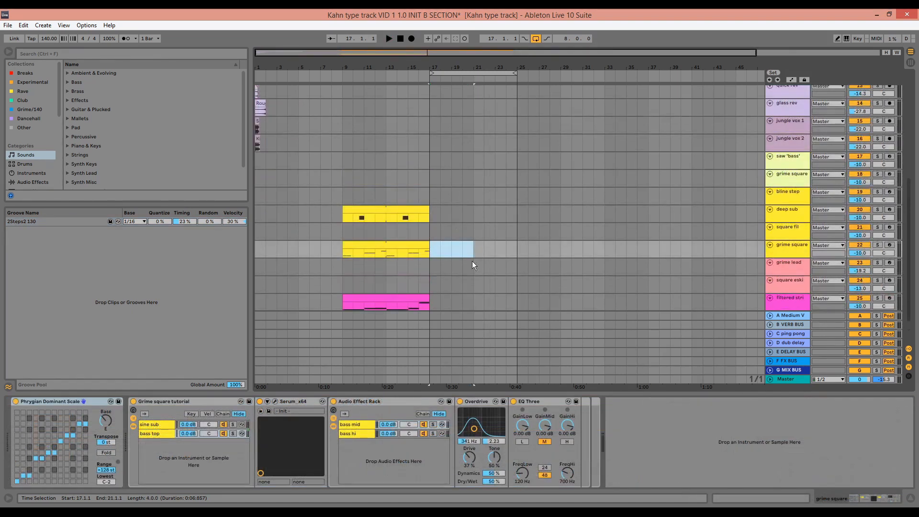
pyautogui.hotkey('ctrl', 'shift', 'm')
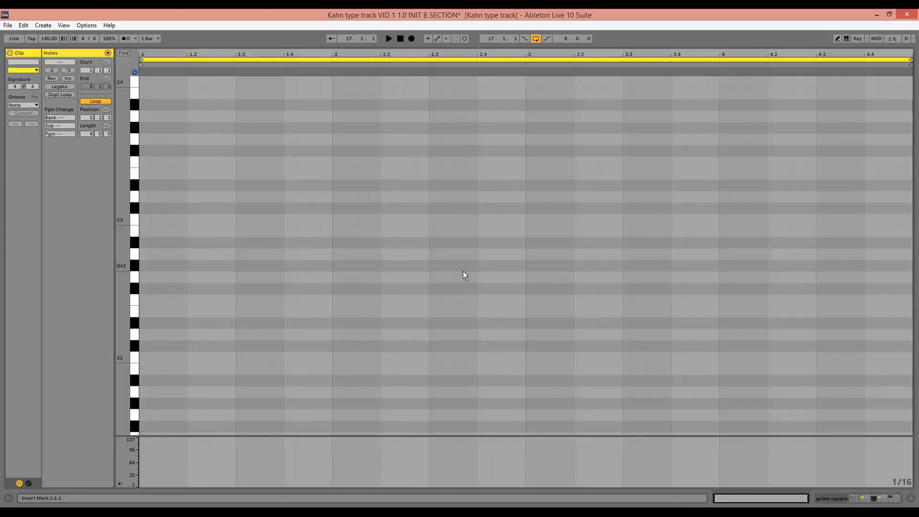
pyautogui.scroll(5, 208, 214)
pyautogui.press('space')
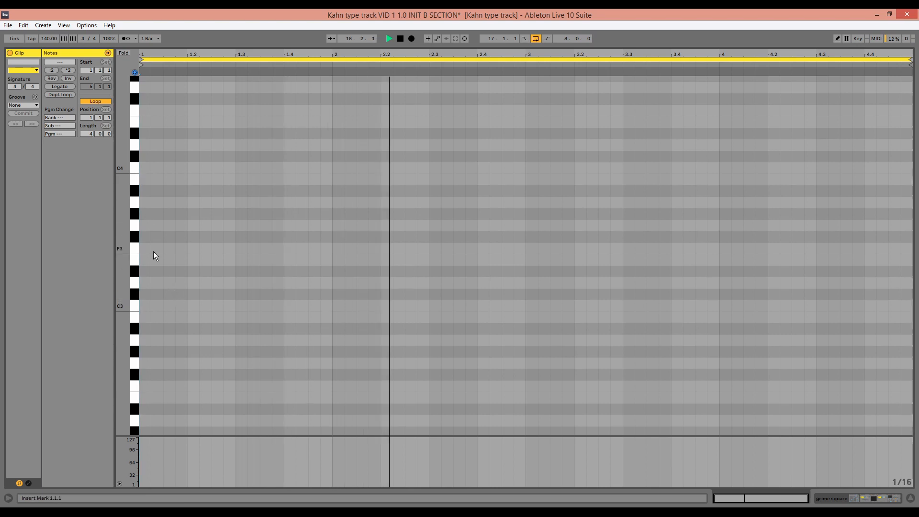
# Step: Add a one-beat F2 bass note at 1.1.1 in the new grime square clip
pyautogui.click(153, 247)
pyautogui.press('space')
pyautogui.doubleClick(153, 247)
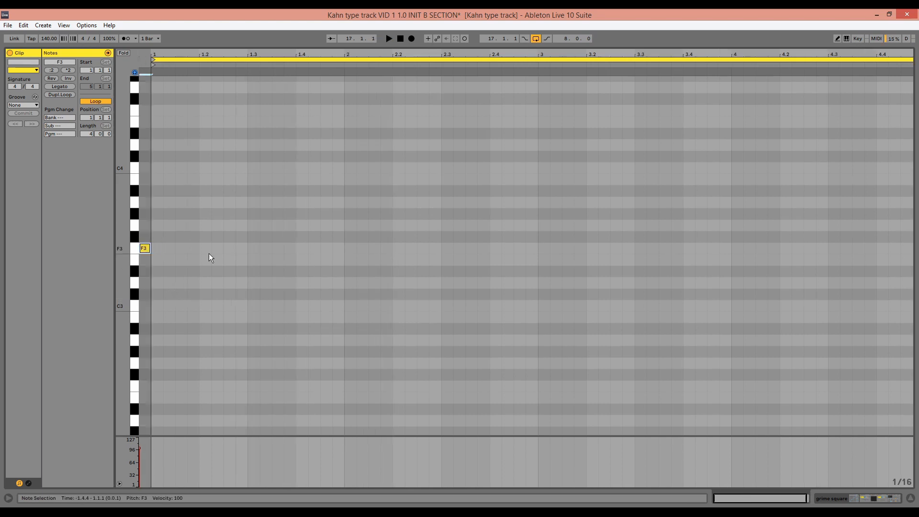
pyautogui.hotkey('shift', 'Down')
pyautogui.hotkey('shift', 'Right')
pyautogui.hotkey('shift', 'Right')
pyautogui.hotkey('shift', 'Right')
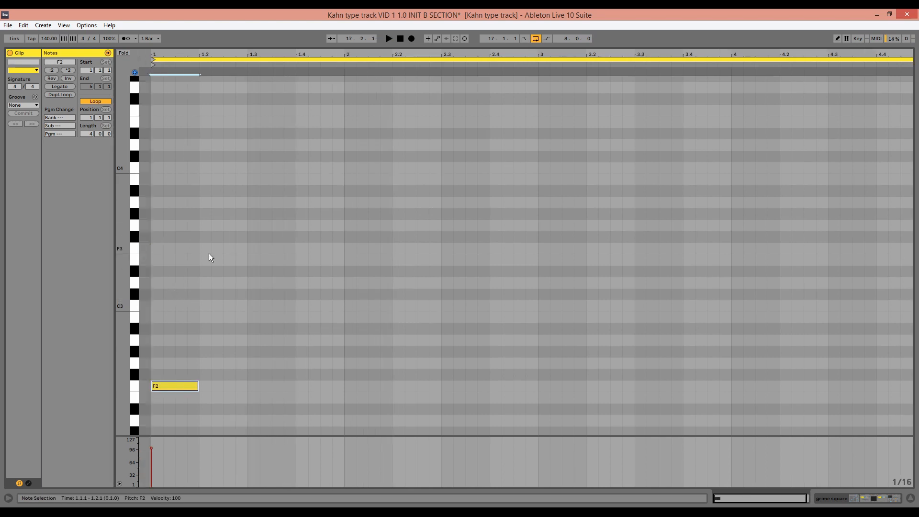
# Step: Copy the F2 note to 1.3.1, 1.4.3 and 2.2.1, and copy all four notes to 3.1.1 raised to F#2
pyautogui.press('space')
pyautogui.moveTo(185, 392); pyautogui.dragTo(271, 391)
pyautogui.hotkey('ctrl', 'z')
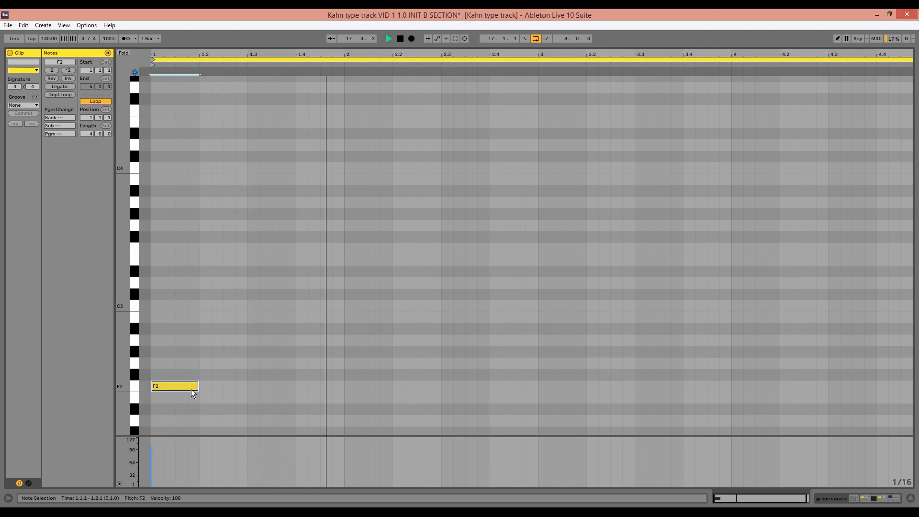
pyautogui.moveTo(192, 388); pyautogui.dragTo(267, 393)
pyautogui.moveTo(345, 388); pyautogui.dragTo(559, 387)
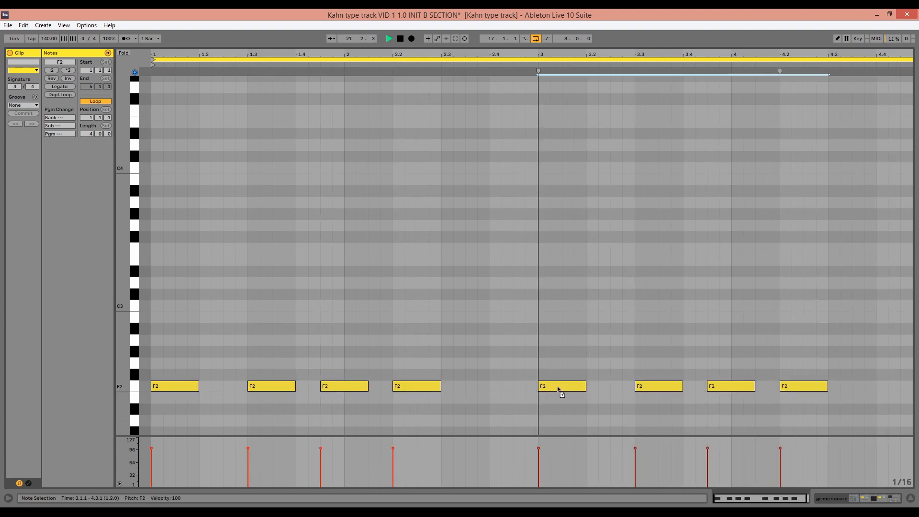
pyautogui.press('Up')
# Step: Extend the new grime square clip to eight bars and transpose all its notes down
pyautogui.hotkey('shift', 'Tab')
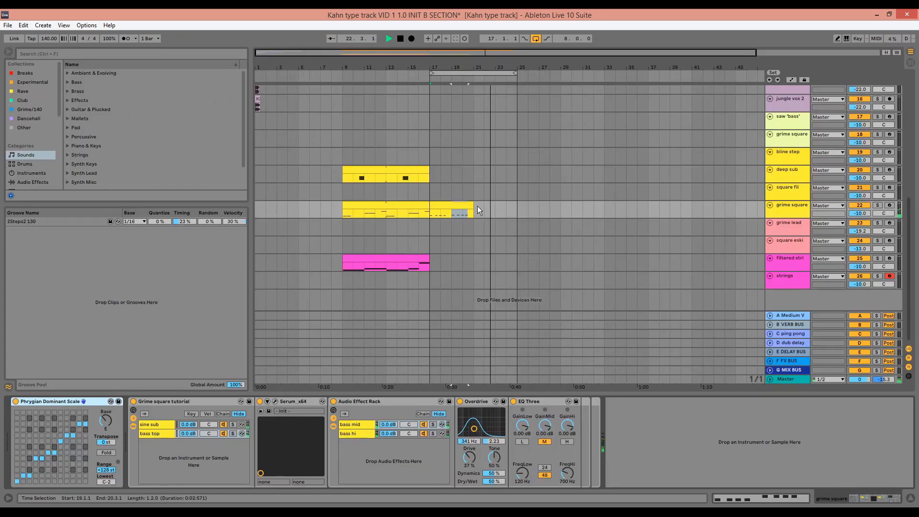
pyautogui.moveTo(474, 206); pyautogui.dragTo(515, 204)
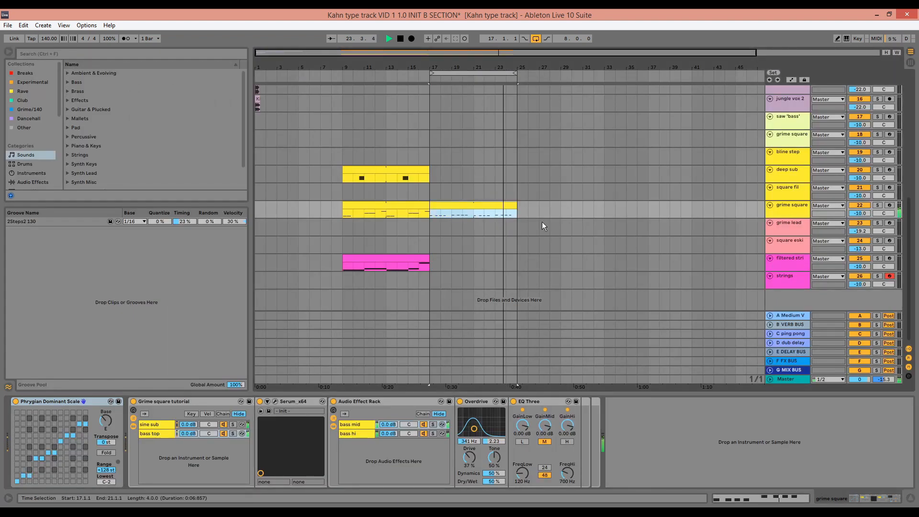
pyautogui.hotkey('shift', 'Tab')
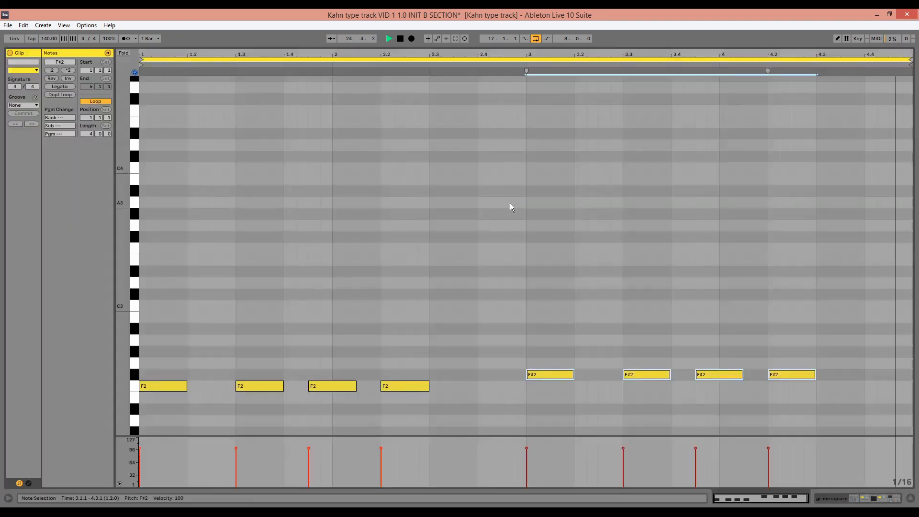
pyautogui.hotkey('ctrl', 'a')
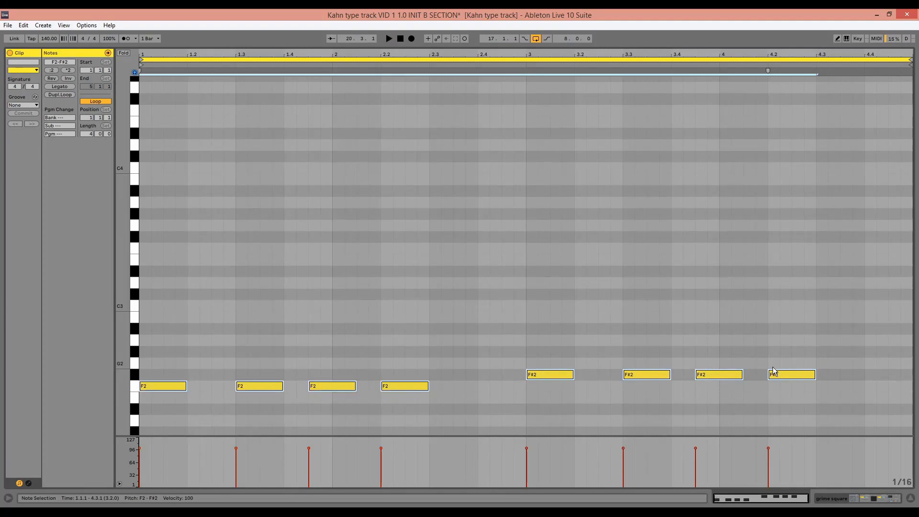
pyautogui.press('Down')
pyautogui.press('space')
pyautogui.hotkey('shift', 'Tab')
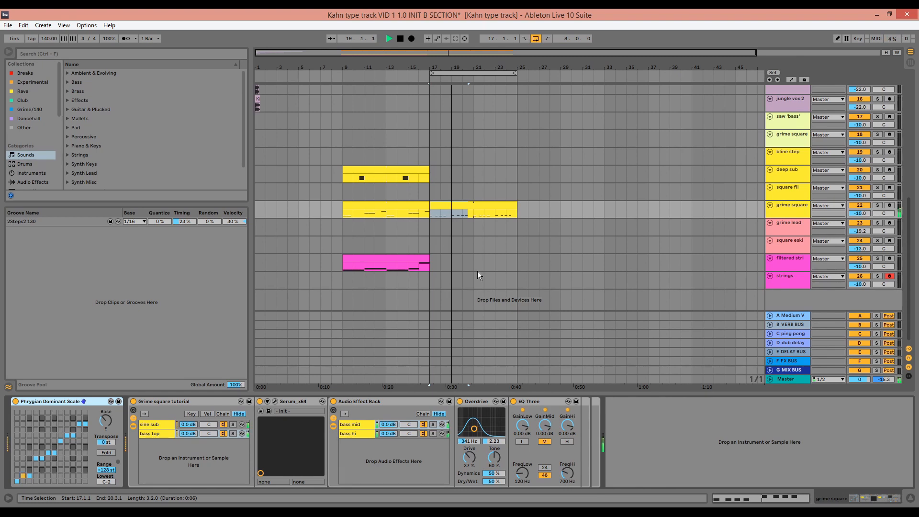
# Step: Create a four-bar MIDI clip at bar 17 on the bline step track
pyautogui.scroll(3, 478, 271)
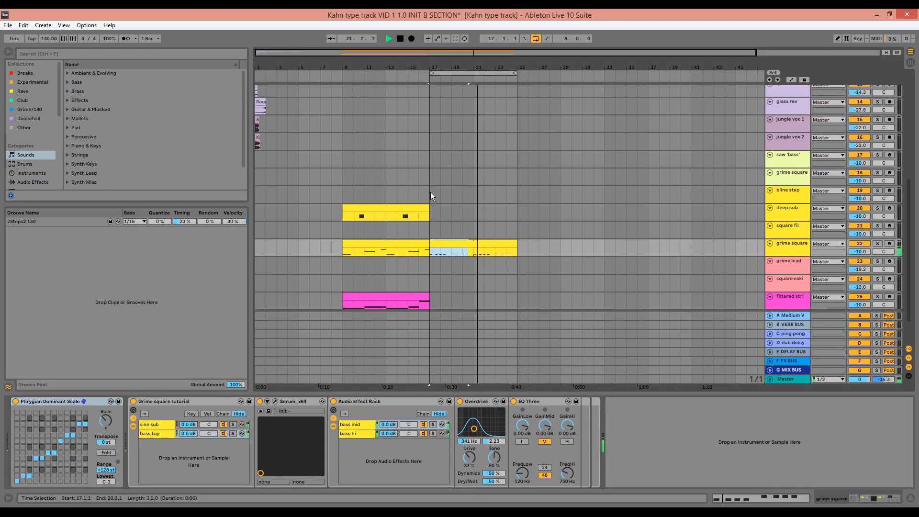
pyautogui.moveTo(430, 191); pyautogui.dragTo(472, 188)
pyautogui.hotkey('ctrl', 'shift', 'm')
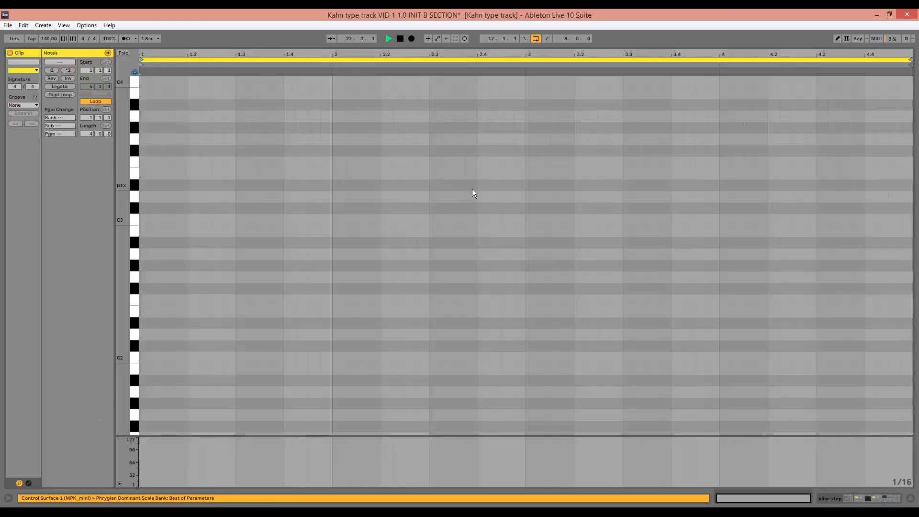
pyautogui.press('space')
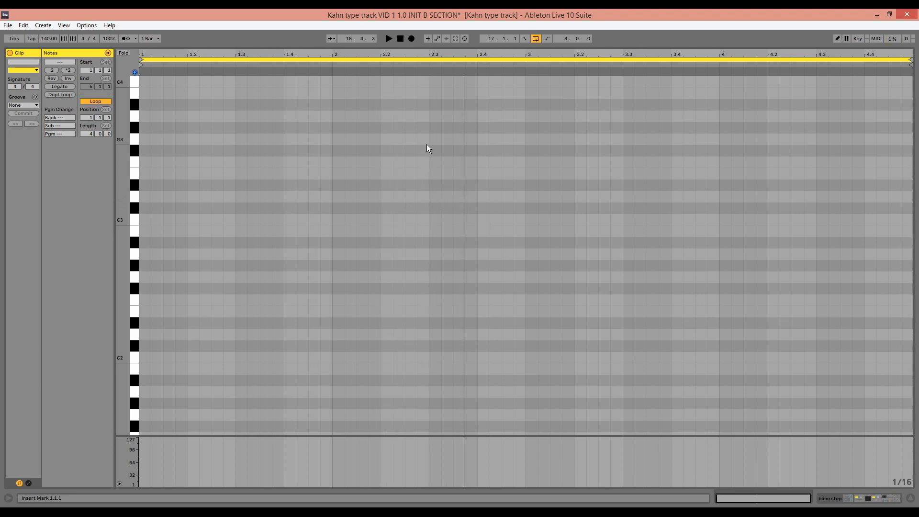
# Step: Add three consecutive F3 notes from 2.3.1 in the bline step clip: two sixteenths, and a third lengthened to an eighth
pyautogui.doubleClick(427, 164)
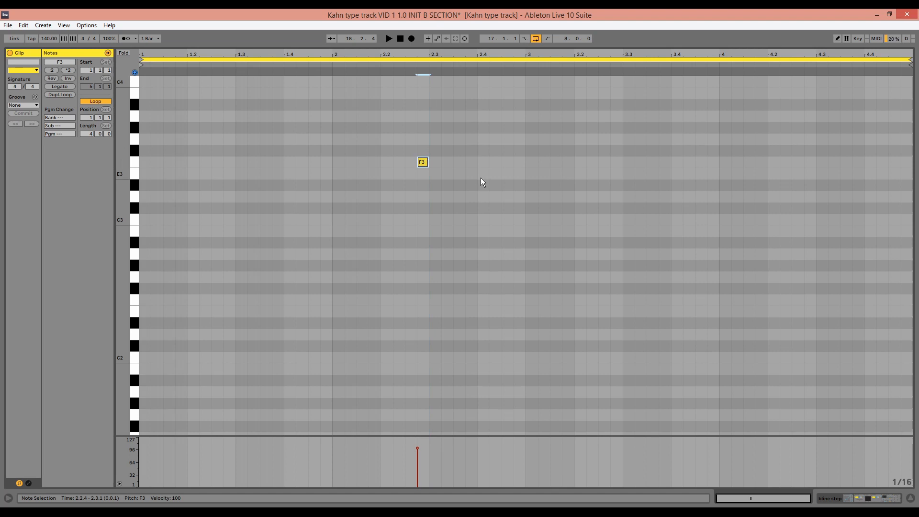
pyautogui.press('Right')
pyautogui.hotkey('ctrl', 'd')
pyautogui.press('space')
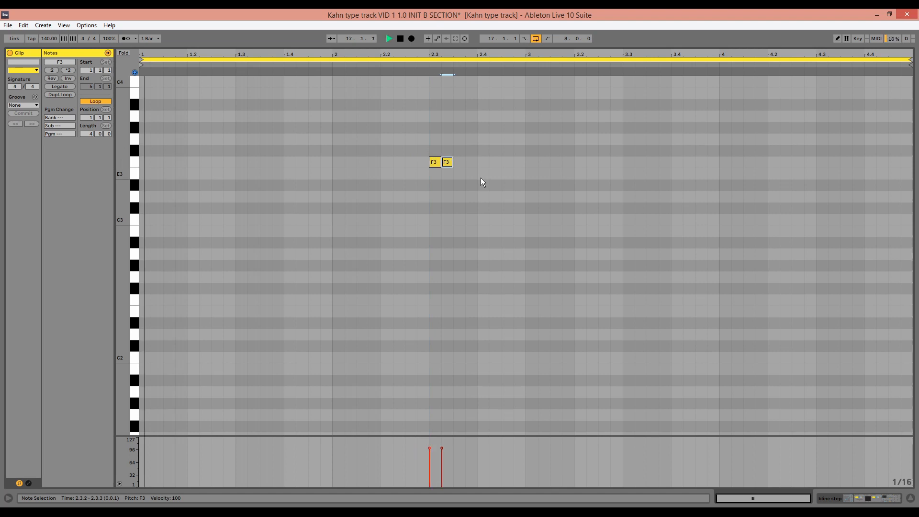
pyautogui.hotkey('ctrl', 'd')
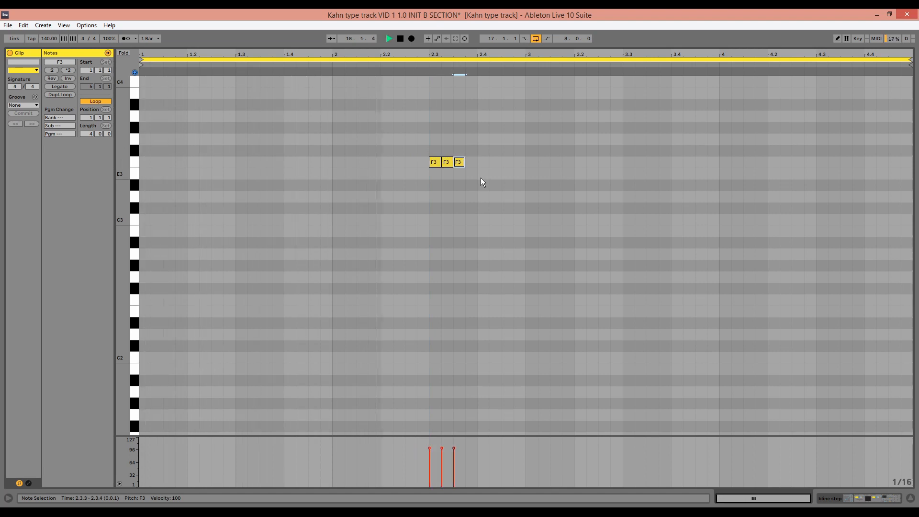
pyautogui.hotkey('shift', 'Right')
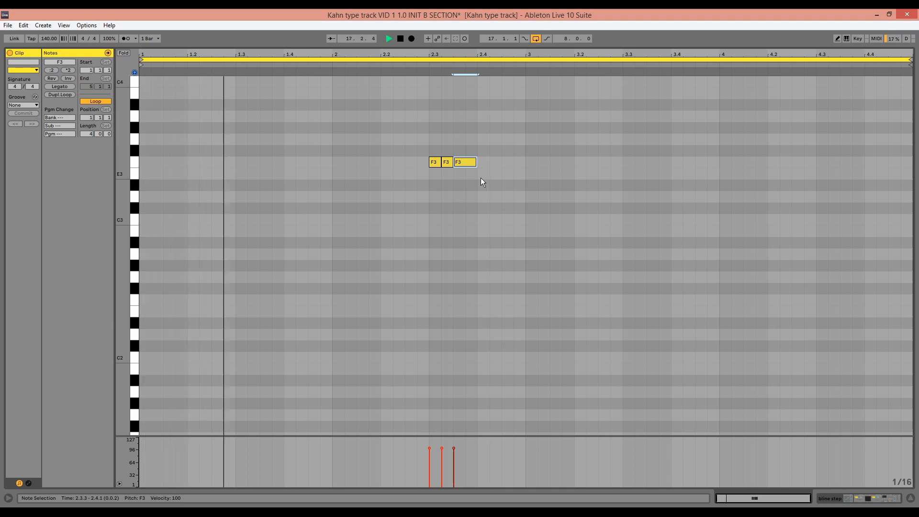
# Step: Duplicate the eighth note twice, and transpose all five bline step notes down an octave to F2
pyautogui.hotkey('ctrl', 'd')
pyautogui.hotkey('ctrl', 'd')
pyautogui.hotkey('ctrl', 'a')
pyautogui.hotkey('shift', 'Down')
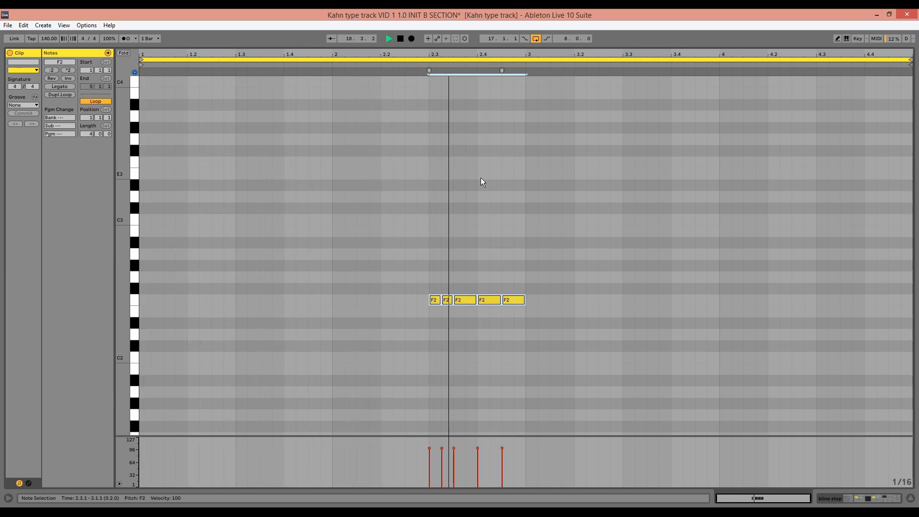
# Step: Extend the bline step clip in the arrangement to eight bars, ending at bar 25
pyautogui.press('Tab')
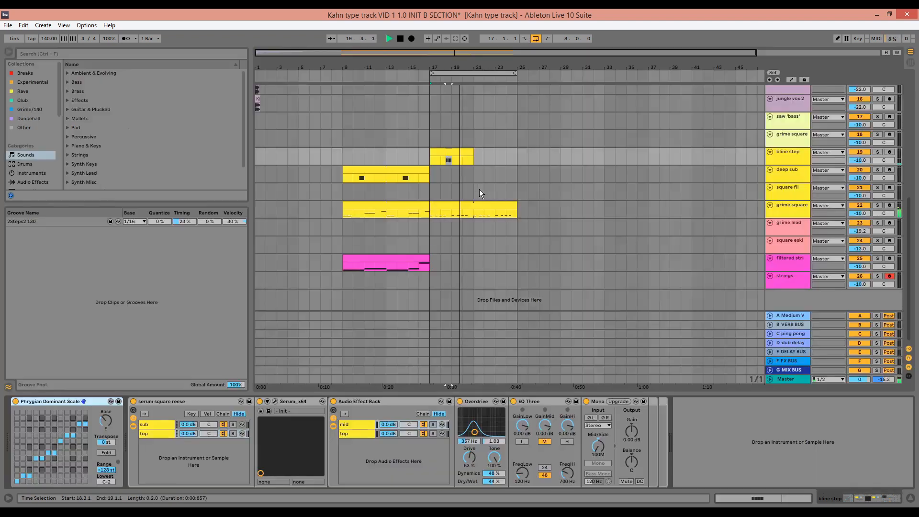
pyautogui.scroll(1, 481, 199)
pyautogui.moveTo(474, 188); pyautogui.dragTo(518, 187)
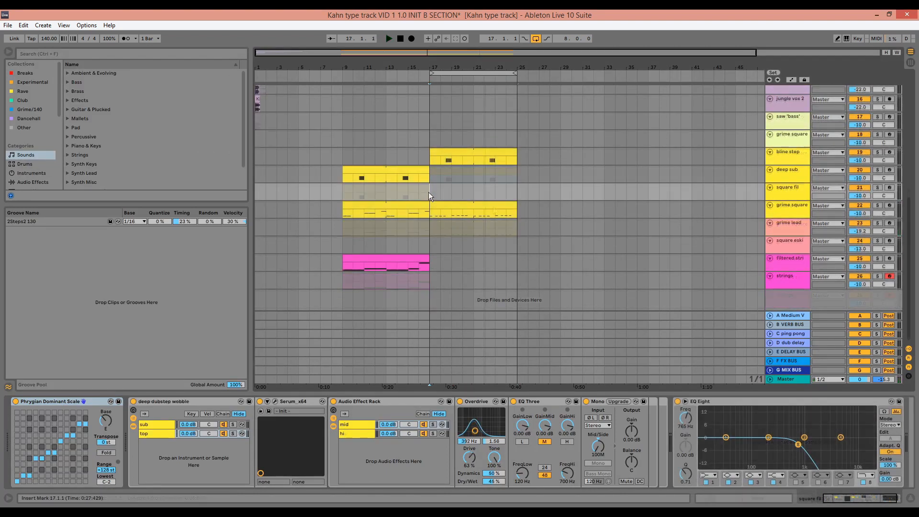
# Step: Create a four-bar MIDI clip at bar 17 on the square fil track
pyautogui.moveTo(430, 192); pyautogui.dragTo(454, 193)
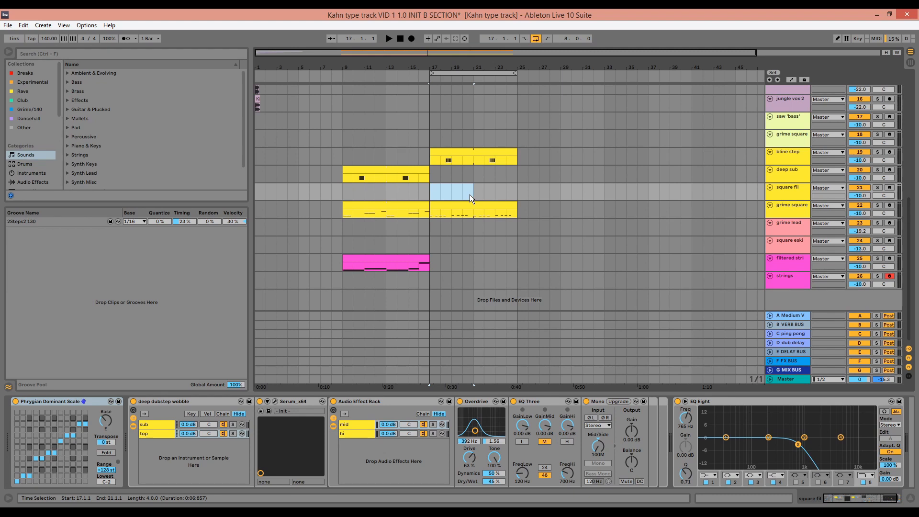
pyautogui.doubleClick(470, 195)
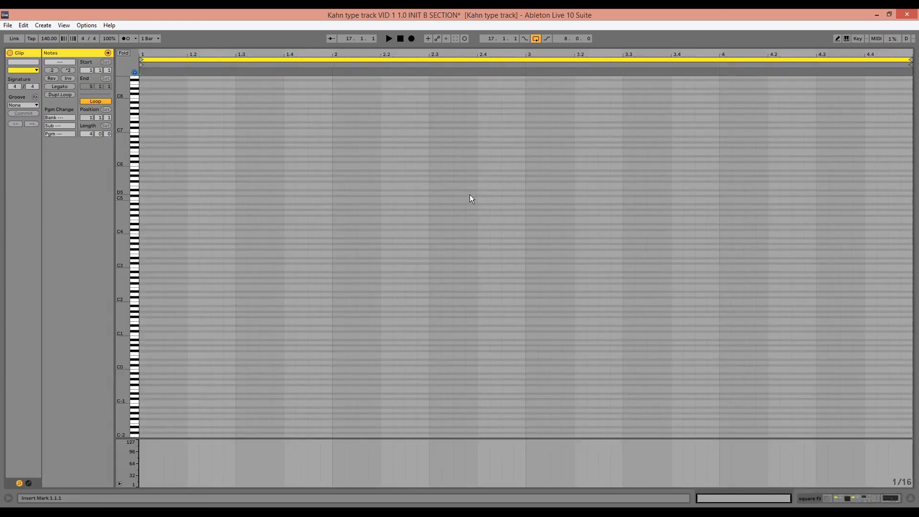
pyautogui.moveTo(121, 256); pyautogui.dragTo(158, 258)
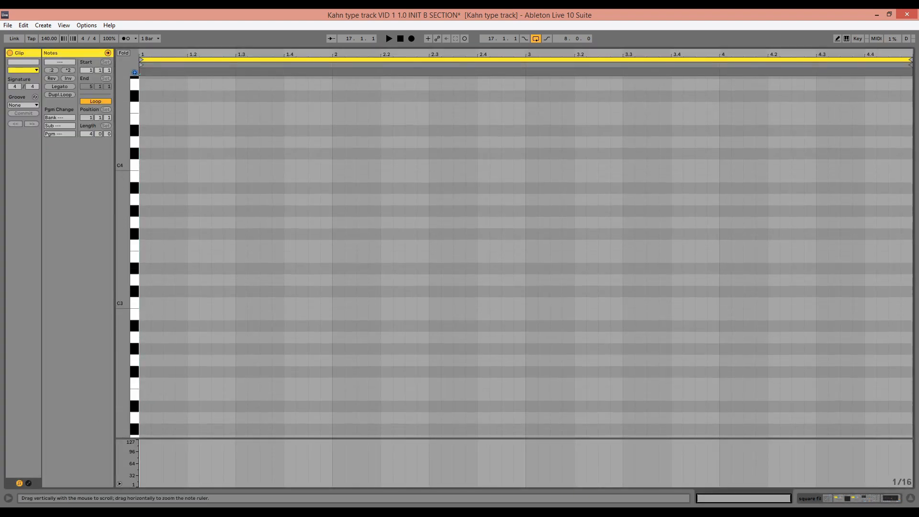
# Step: Place an F3 note at 4.4.1 in the square fil clip and lengthen it to one beat
pyautogui.press('space')
pyautogui.scroll(1, 323, 259)
pyautogui.press('space')
pyautogui.press('space')
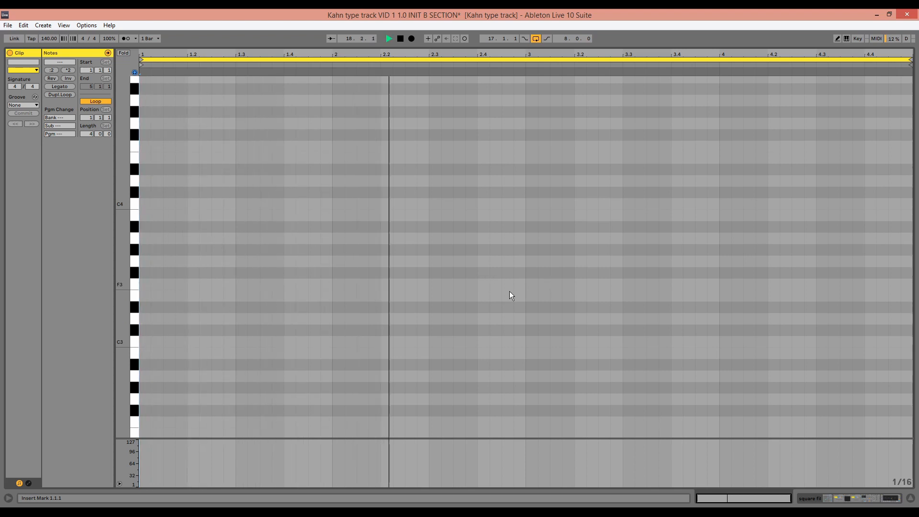
pyautogui.press('space')
pyautogui.click(429, 281)
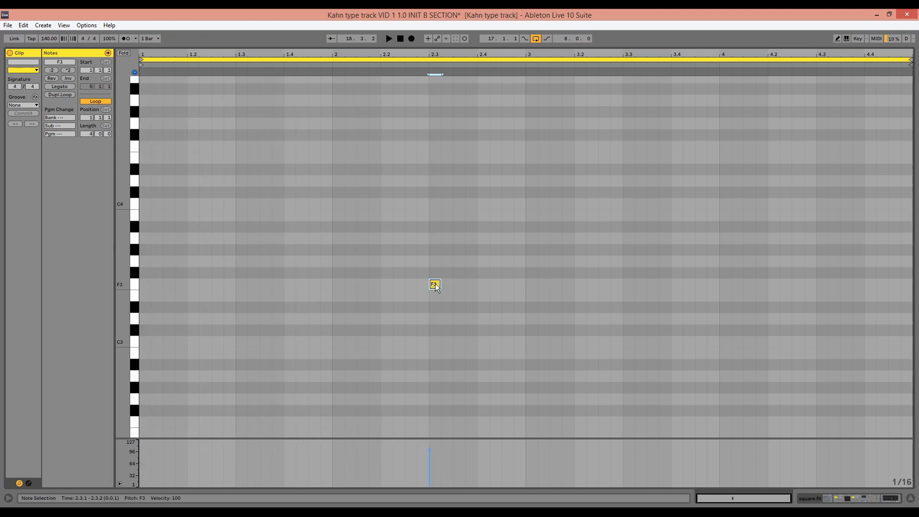
pyautogui.press('space')
pyautogui.doubleClick(701, 296)
pyautogui.moveTo(739, 300); pyautogui.dragTo(869, 281)
pyautogui.hotkey('shift', 'Right')
pyautogui.hotkey('shift', 'Right')
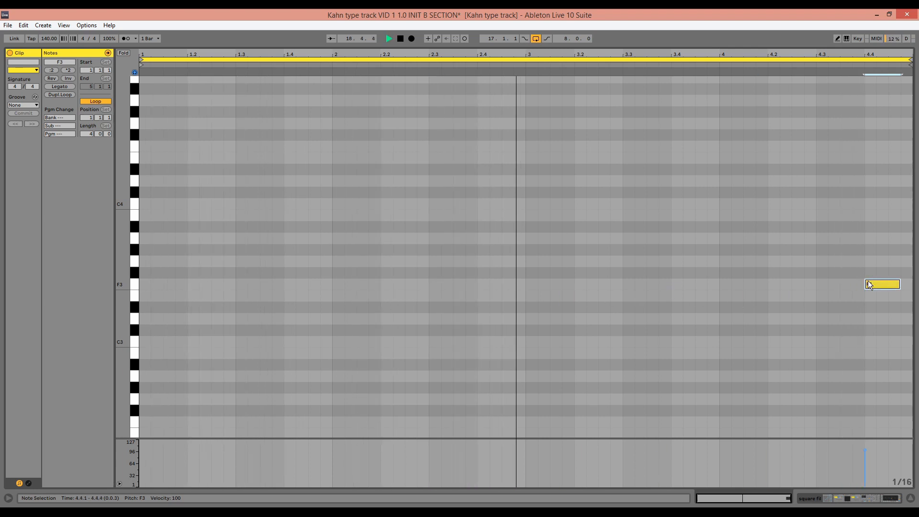
pyautogui.hotkey('shift', 'Right')
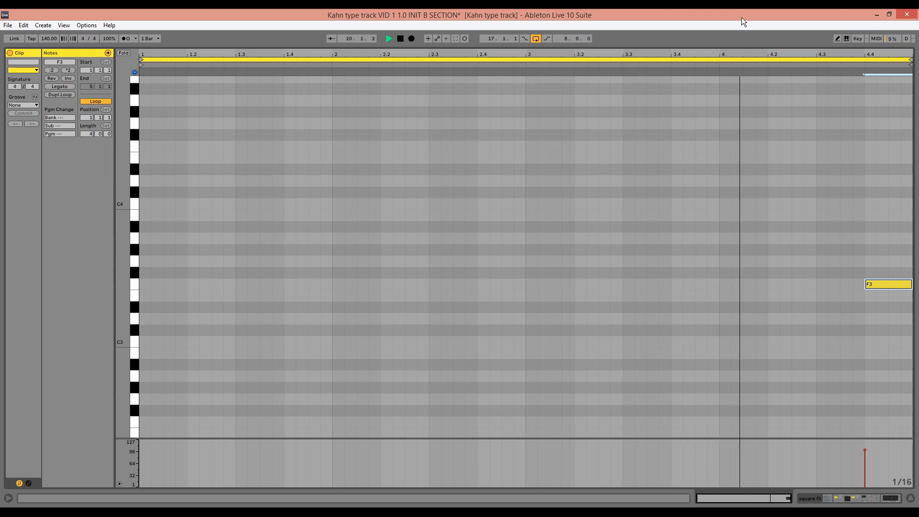
# Step: Lower the square fil note to F2, move its start to 4.3.1 and lengthen it to two beats
pyautogui.hotkey('shift', 'Down')
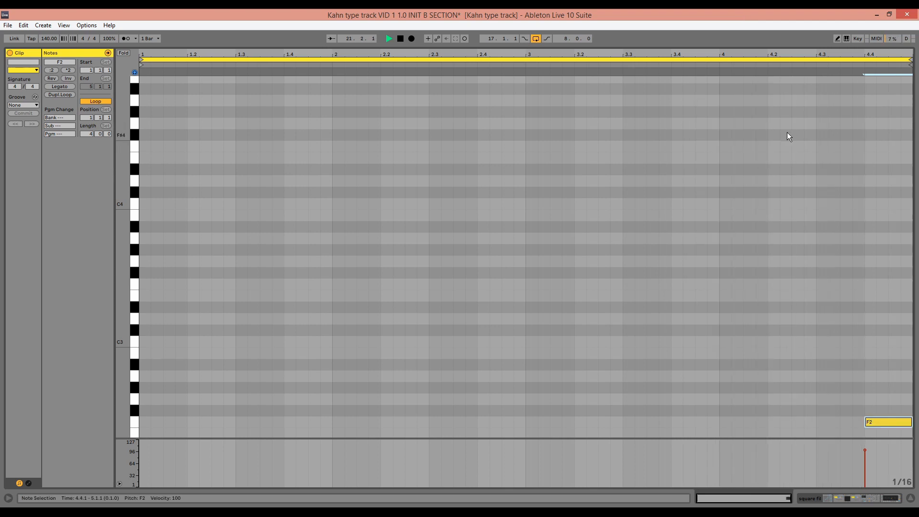
pyautogui.press('Left')
pyautogui.press('Left')
pyautogui.press('Left')
pyautogui.press('Left')
pyautogui.hotkey('shift', 'Right')
pyautogui.hotkey('shift', 'Right')
pyautogui.hotkey('shift', 'Right')
pyautogui.hotkey('shift', 'Right')
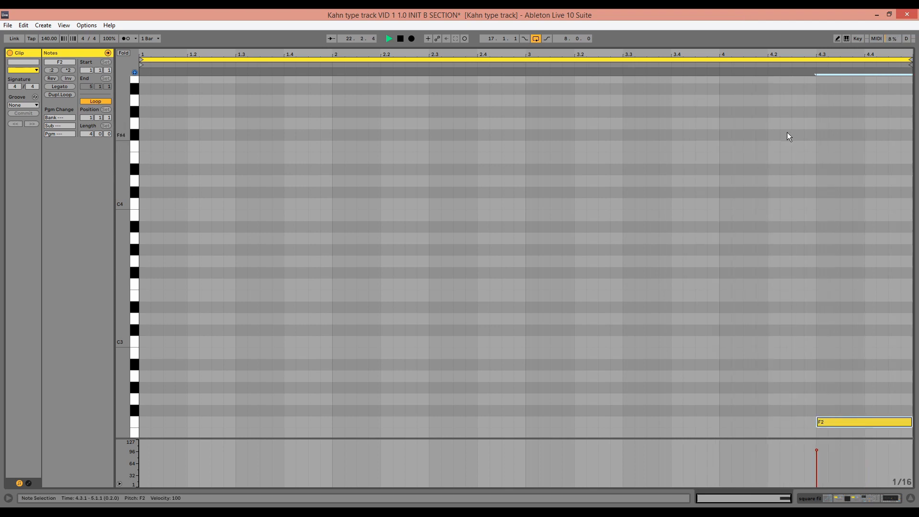
# Step: Extend the square fil clip to eight bars and raise its note at 4.3.1 to A2
pyautogui.hotkey('shift', 'Tab')
pyautogui.moveTo(472, 194); pyautogui.dragTo(517, 191)
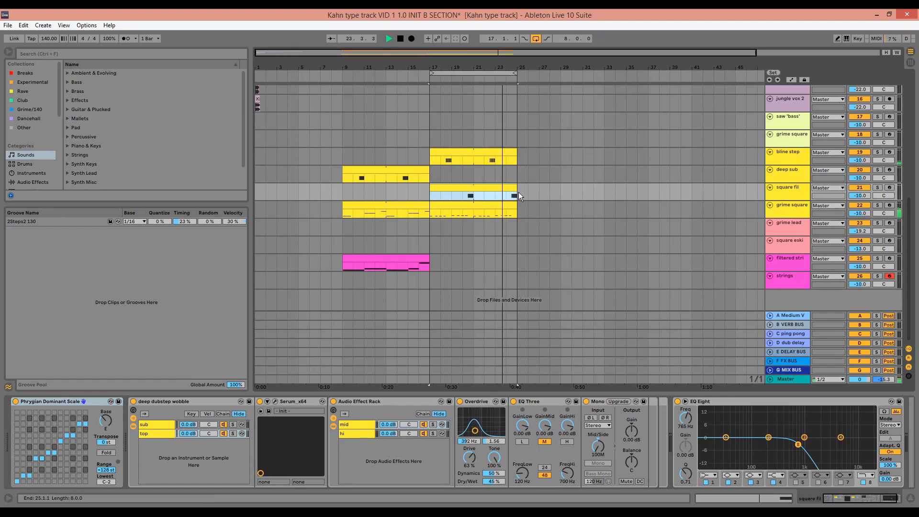
pyautogui.click(512, 184)
pyautogui.hotkey('shift', 'Tab')
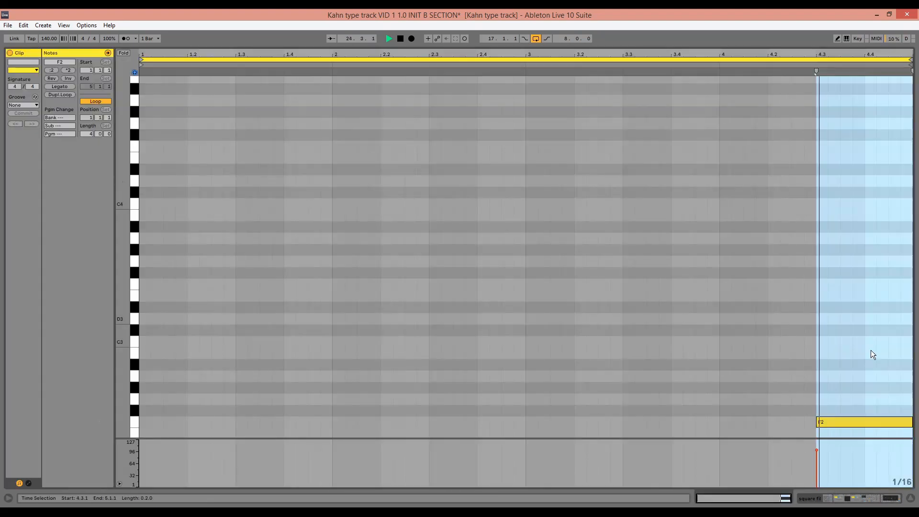
pyautogui.click(861, 421)
pyautogui.moveTo(862, 421); pyautogui.dragTo(860, 380)
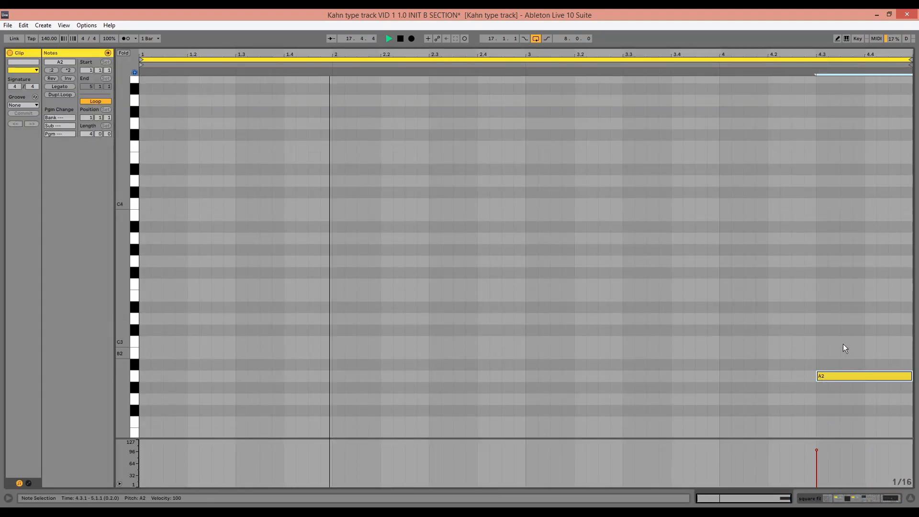
pyautogui.hotkey('shift', 'Tab')
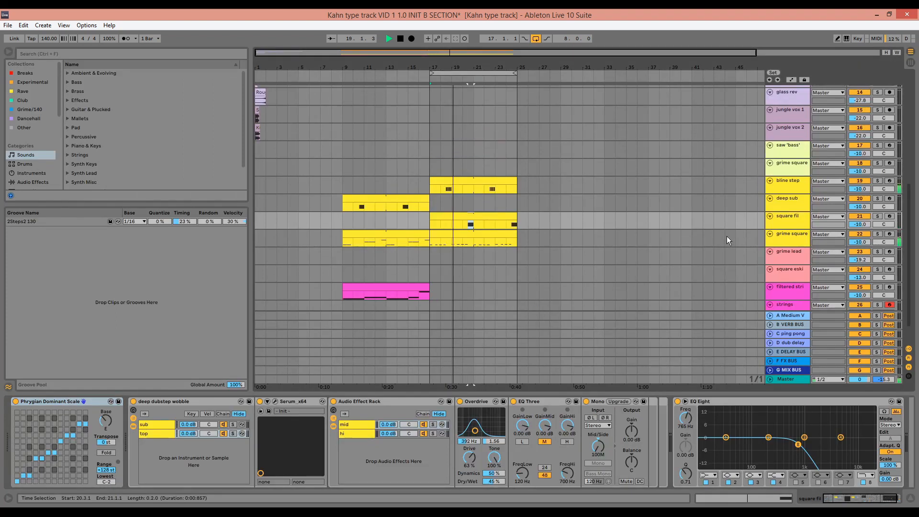
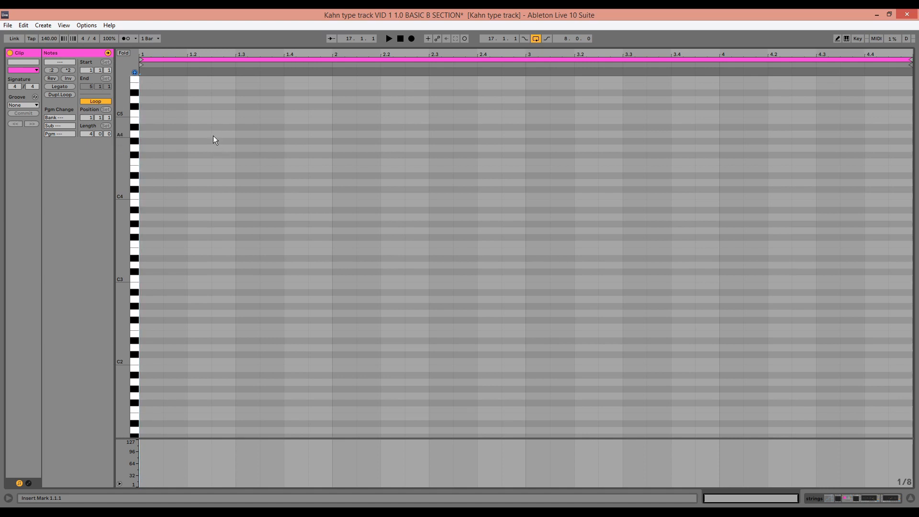
# Step: Add an eighth-note A4 at 1.2.3 in the strings clip, followed by an eighth-note B4 at 1.3.1
pyautogui.doubleClick(220, 136)
pyautogui.scroll(2, 247, 219)
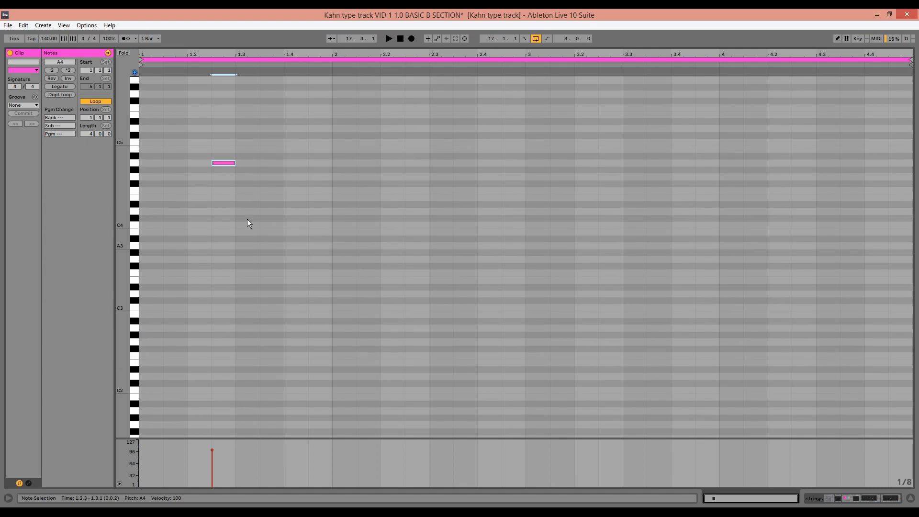
pyautogui.press('space')
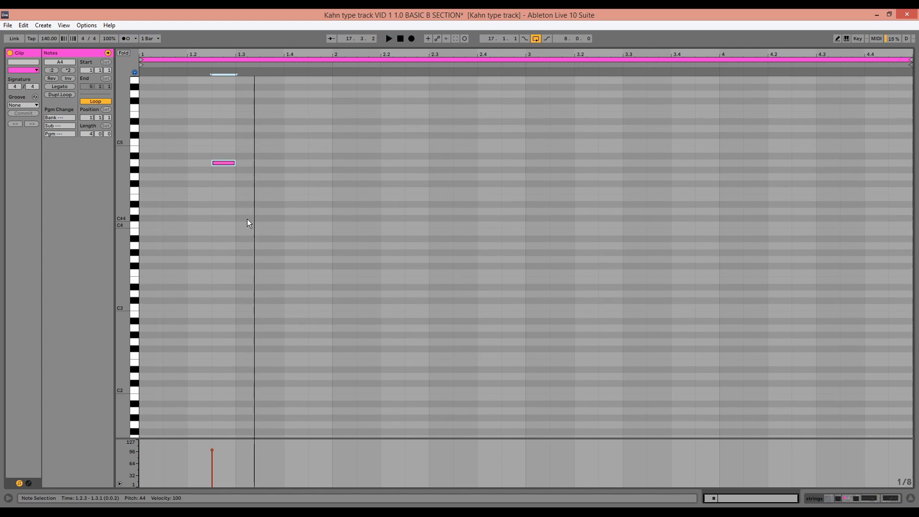
pyautogui.hotkey('ctrl', 'd')
pyautogui.press('Up')
pyautogui.press('Up')
pyautogui.press('space')
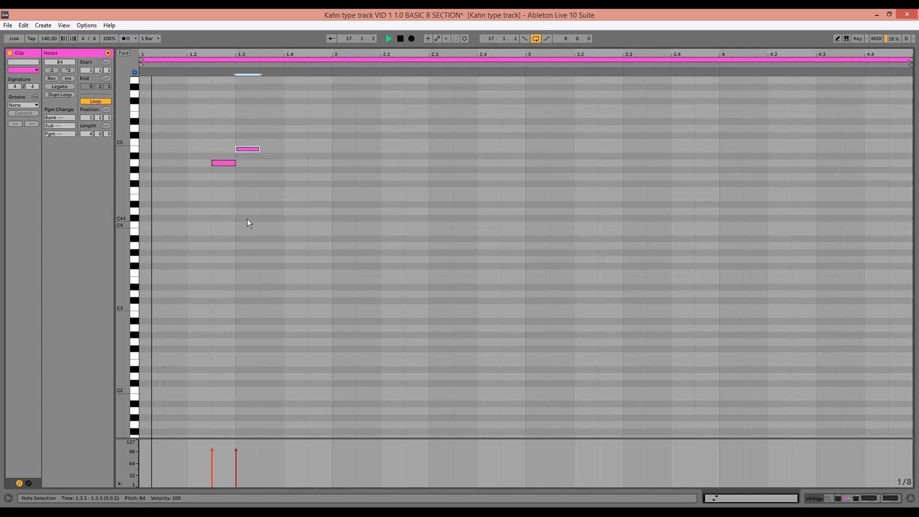
pyautogui.press('space')
# Step: Duplicate the B4 note to 1.3.3, raise the copy to E5 and play the phrase back
pyautogui.hotkey('ctrl', 'd')
pyautogui.press('Up')
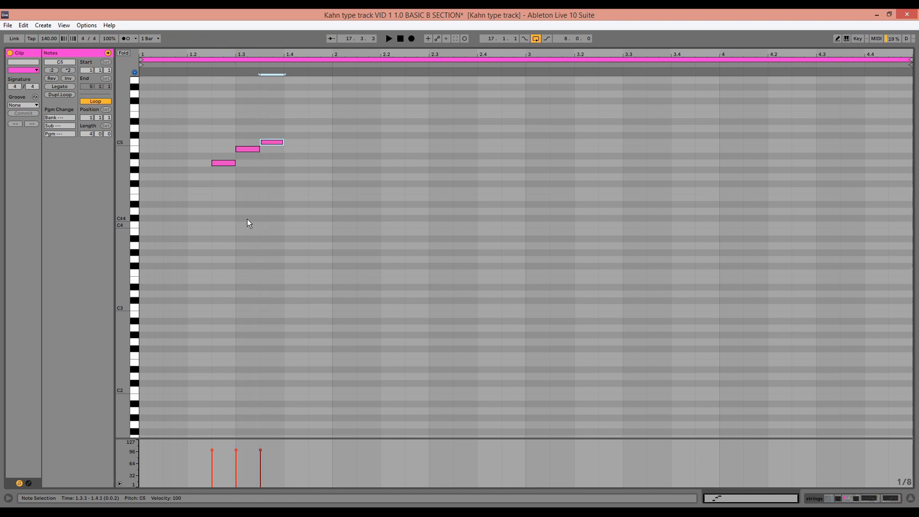
pyautogui.press('Up')
pyautogui.press('Up')
pyautogui.press('Up')
pyautogui.press('Up')
pyautogui.press('space')
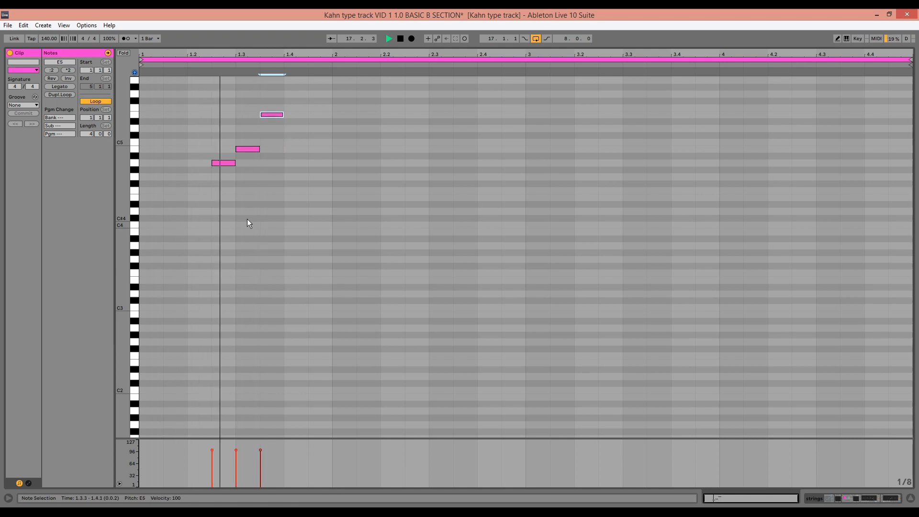
pyautogui.press('space')
# Step: Duplicate the three strings notes to 1.4.1 and set the first two copies to B4 and C5
pyautogui.moveTo(285, 161); pyautogui.dragTo(219, 92)
pyautogui.hotkey('ctrl', 'd')
pyautogui.click(364, 163)
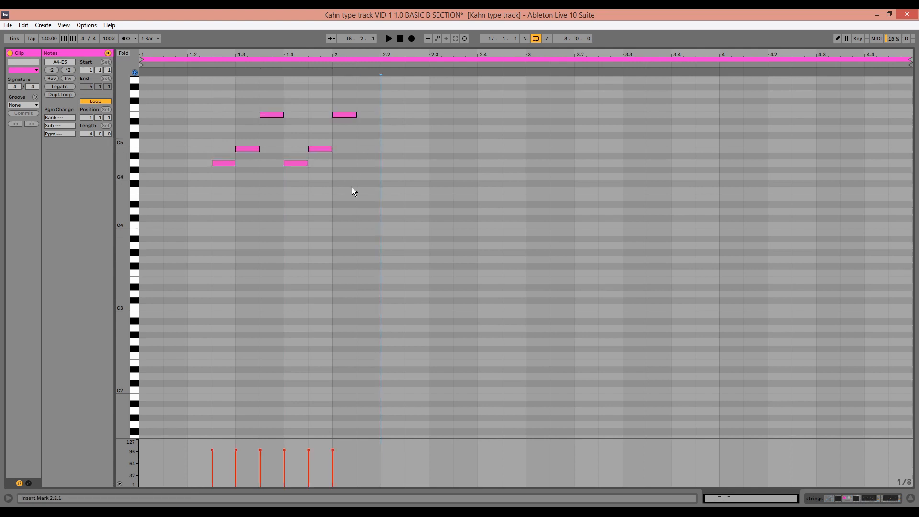
pyautogui.moveTo(353, 190); pyautogui.dragTo(296, 148)
pyautogui.press('Up')
pyautogui.press('Up')
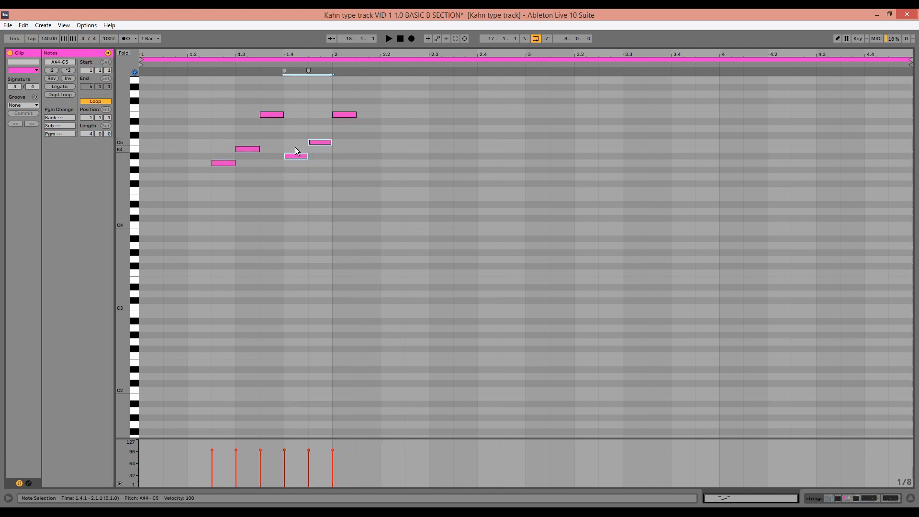
pyautogui.click(332, 145)
pyautogui.click(323, 135)
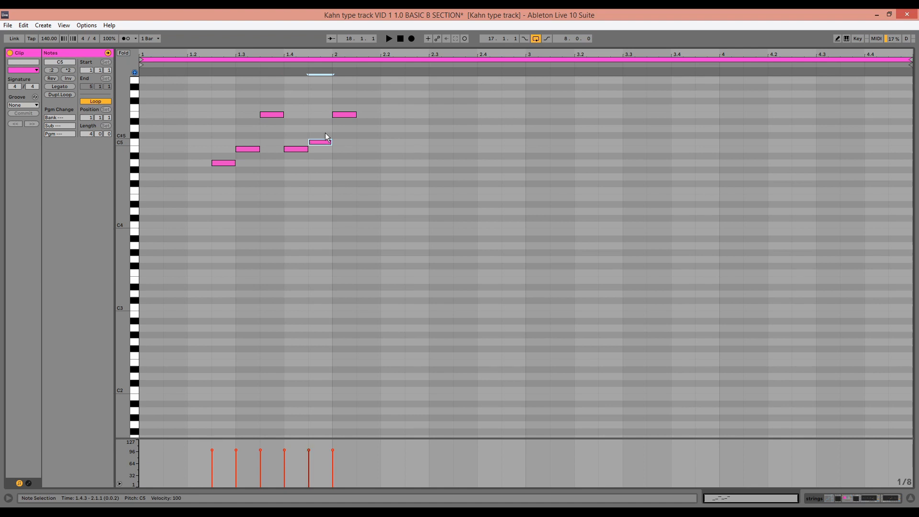
pyautogui.press('space')
pyautogui.scroll(2, 386, 217)
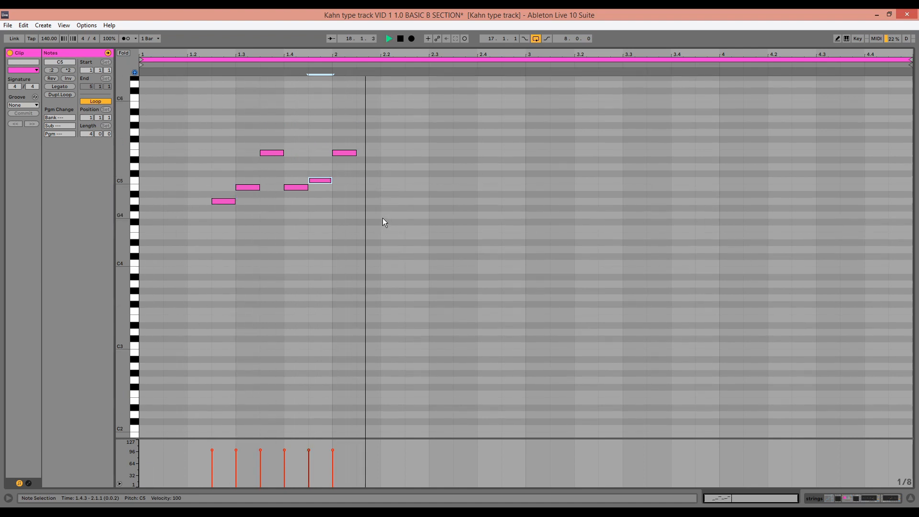
pyautogui.press('space')
# Step: Duplicate the six-note strings phrase and shift the copy to start at 2.1.3
pyautogui.moveTo(372, 199); pyautogui.dragTo(214, 138)
pyautogui.hotkey('ctrl', 'd')
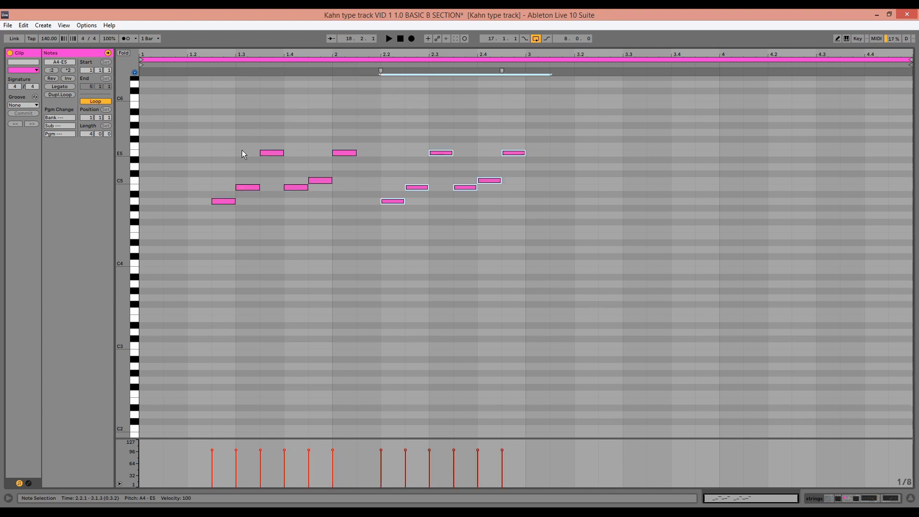
pyautogui.press('space')
pyautogui.press('Left')
pyautogui.press('Left')
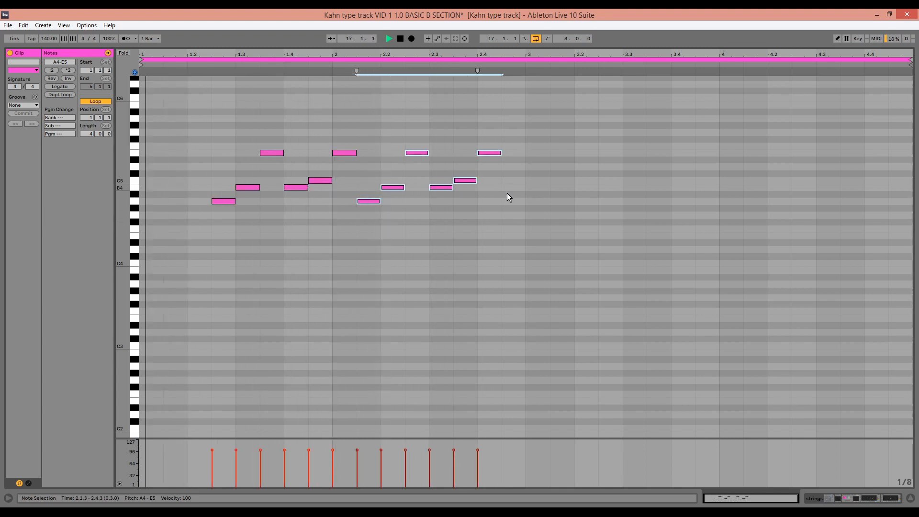
# Step: Deactivate the E5 note at 2.4.1 and duplicate the two-bar strings phrase into bars 3 and 4
pyautogui.click(484, 152)
pyautogui.press('0')
pyautogui.scroll(-2, 469, 207)
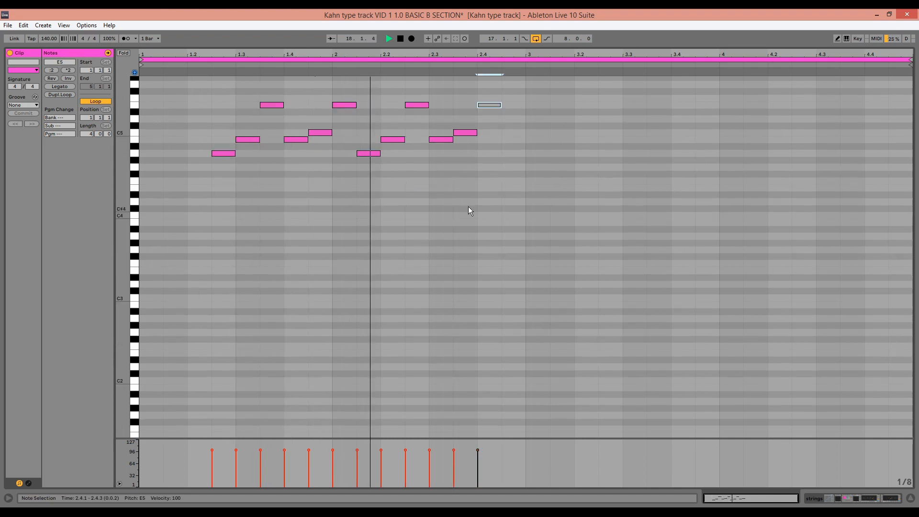
pyautogui.scroll(1, 468, 211)
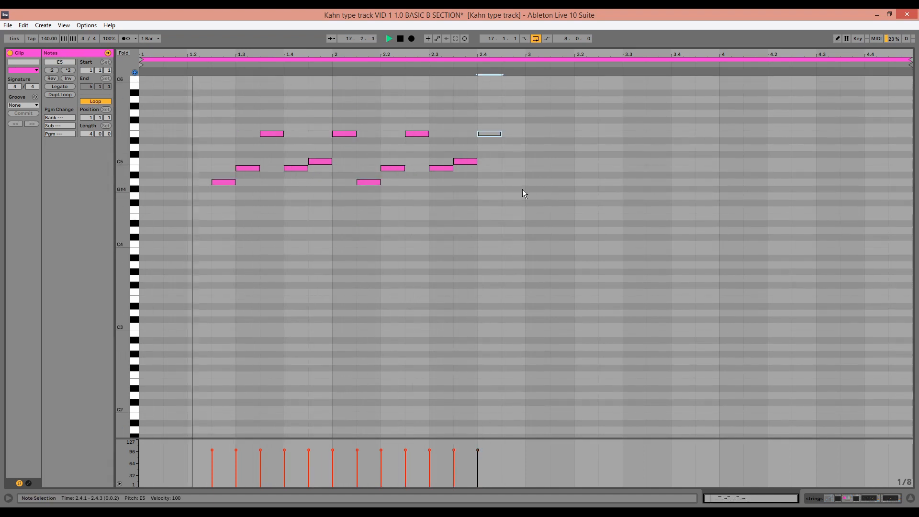
pyautogui.moveTo(524, 192); pyautogui.dragTo(130, 113)
pyautogui.hotkey('ctrl', 'd')
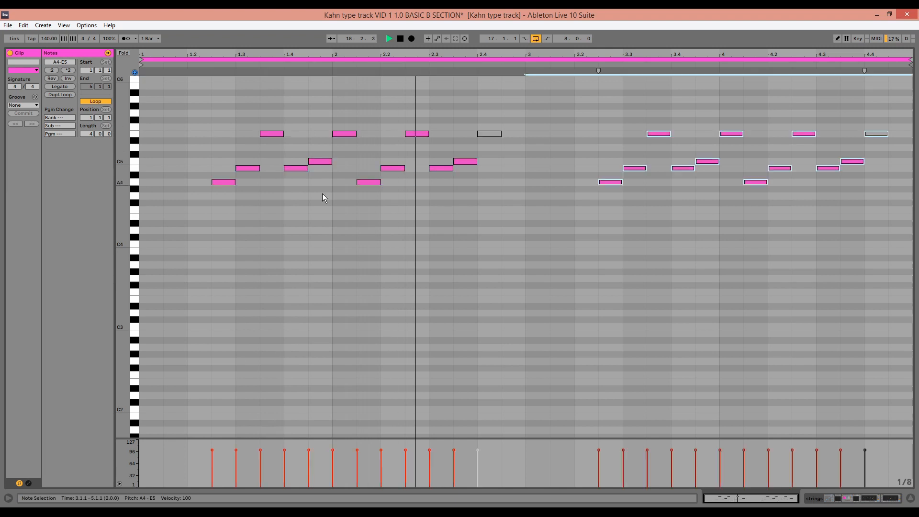
# Step: Copy the A4 strings note at 3.2.3 to E5 at 3.2.1 and play the phrase back
pyautogui.click(535, 265)
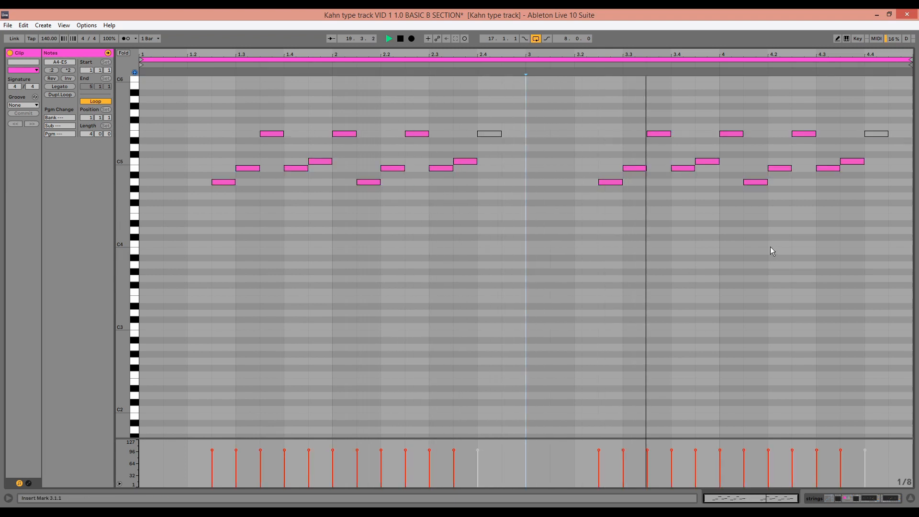
pyautogui.click(615, 182)
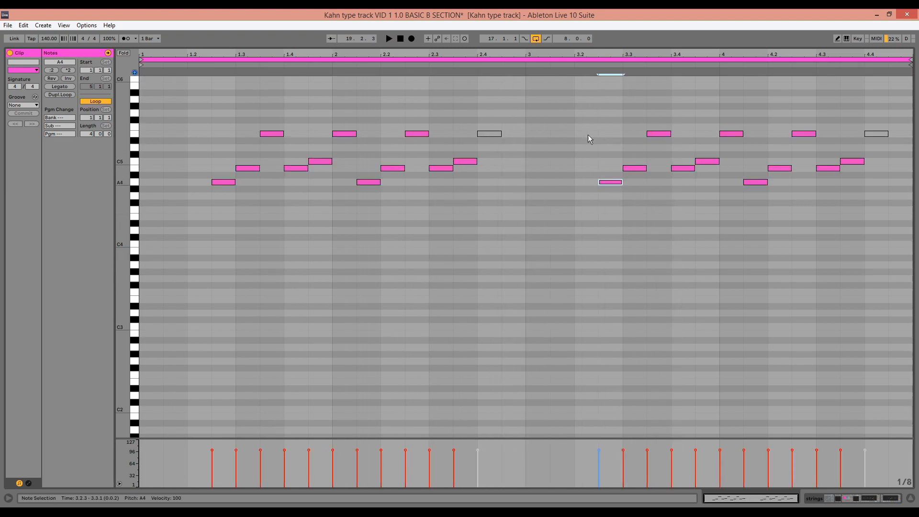
pyautogui.moveTo(618, 185); pyautogui.dragTo(582, 136)
pyautogui.press('space')
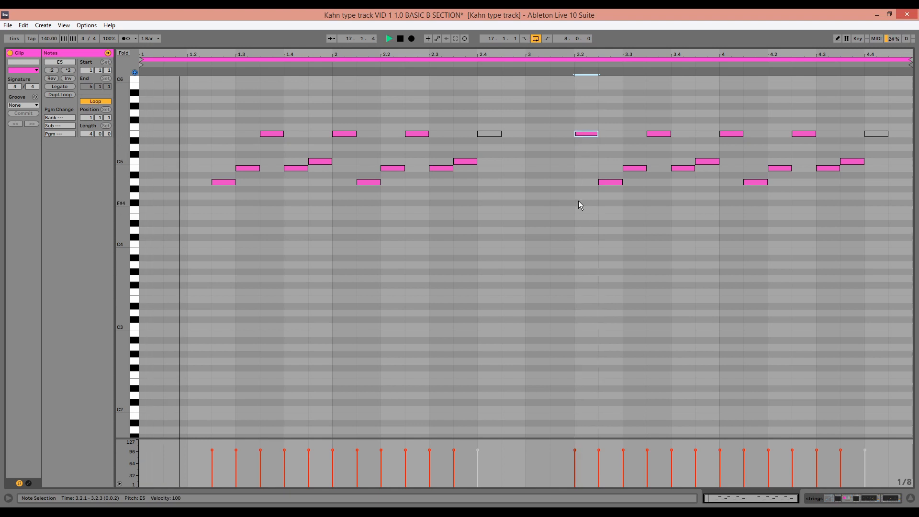
# Step: Add low E2 strings notes at 1.1.1 and 3.1.1, and extend the looped strings clip to end at bar 25
pyautogui.scroll(-2, 407, 293)
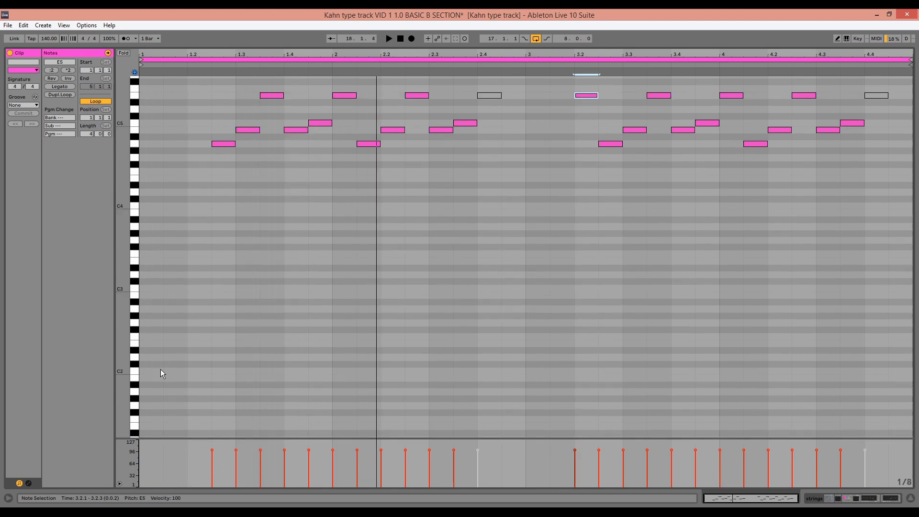
pyautogui.doubleClick(146, 343)
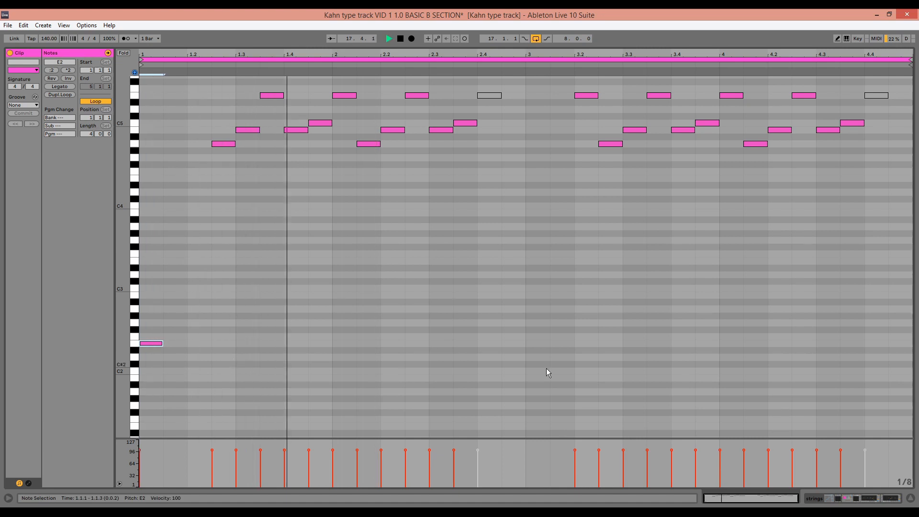
pyautogui.doubleClick(536, 343)
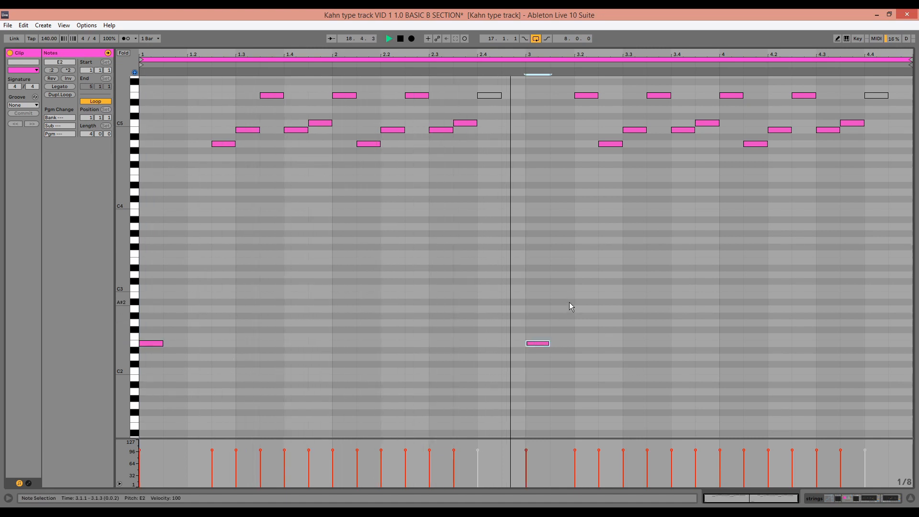
pyautogui.scroll(4, 571, 307)
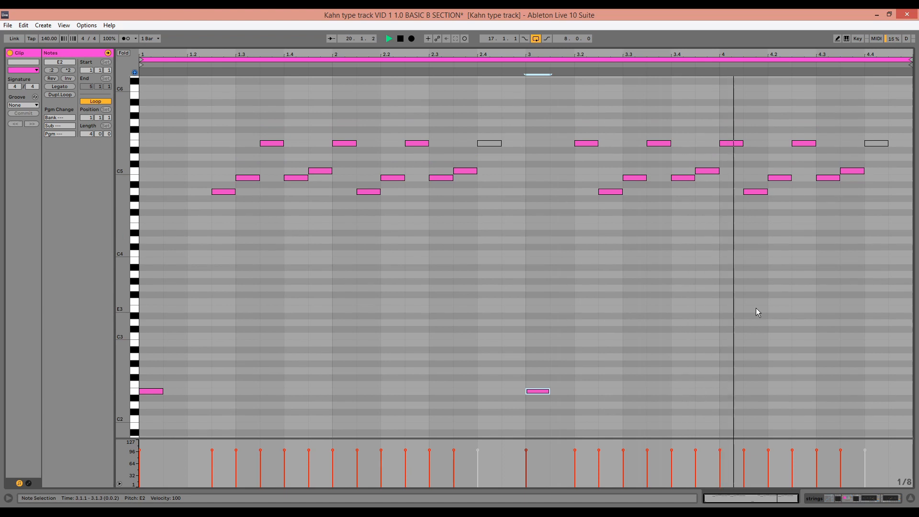
pyautogui.hotkey('shift', 'Tab')
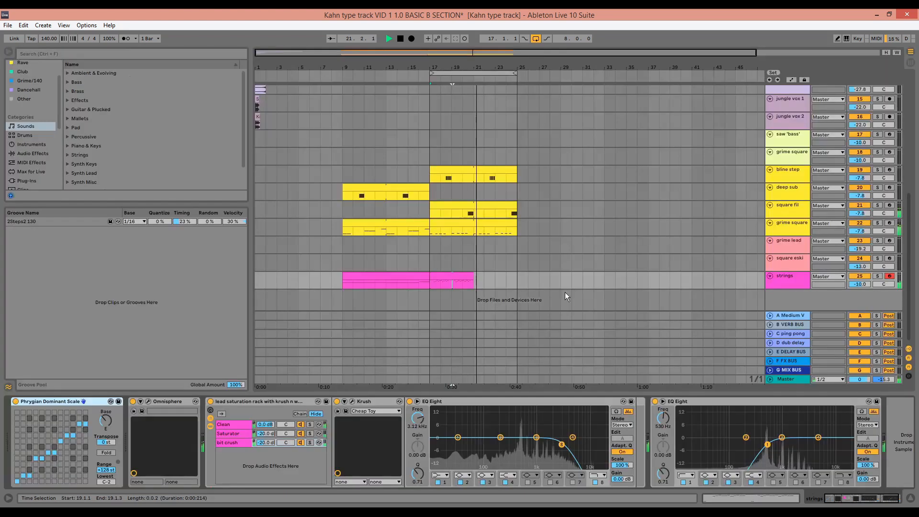
pyautogui.moveTo(473, 276); pyautogui.dragTo(515, 274)
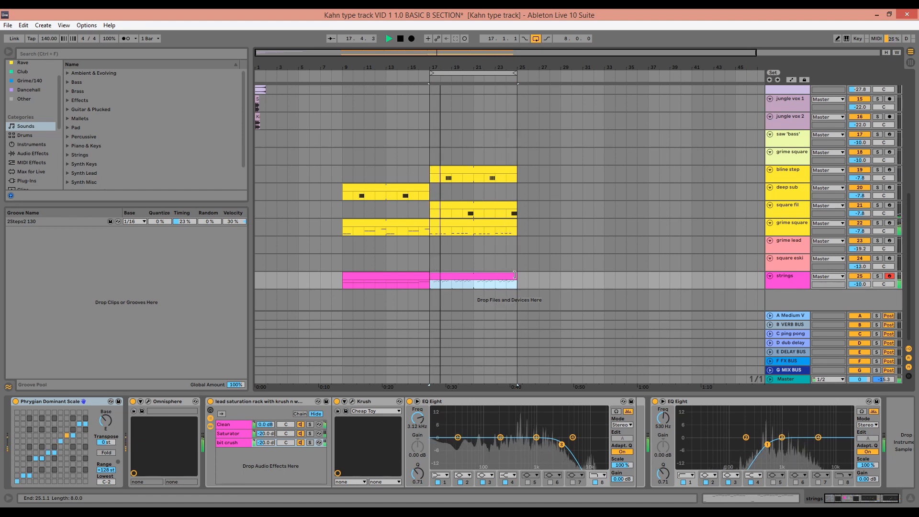
# Step: Open the square fil clip at bar 17 and raise its note at 8.3.1 to C3
pyautogui.doubleClick(498, 213)
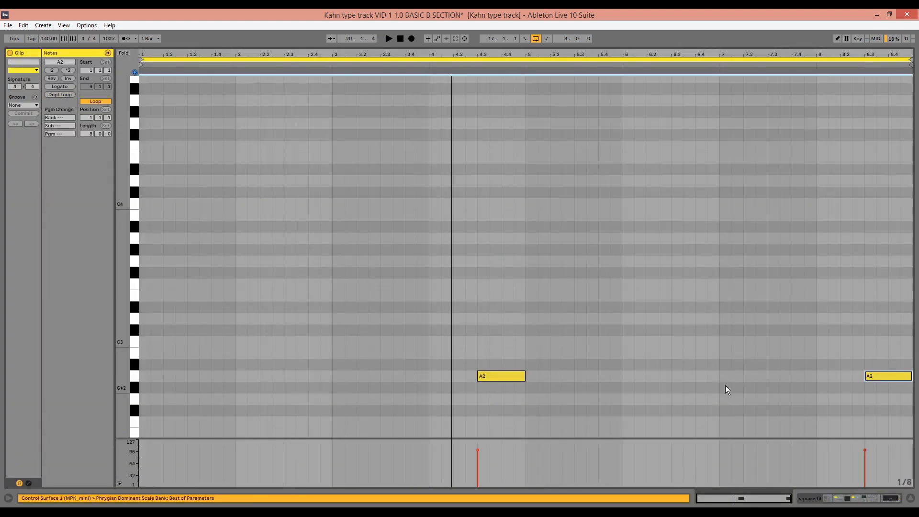
pyautogui.press('space')
pyautogui.moveTo(882, 375); pyautogui.dragTo(879, 346)
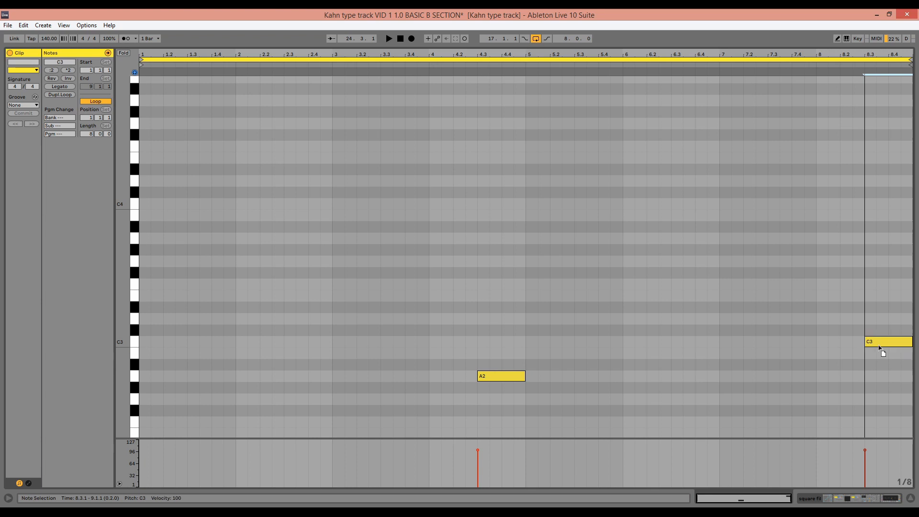
pyautogui.scroll(-2, 628, 308)
# Step: Lower the square fil note at 4.3.1 to F2
pyautogui.click(509, 337)
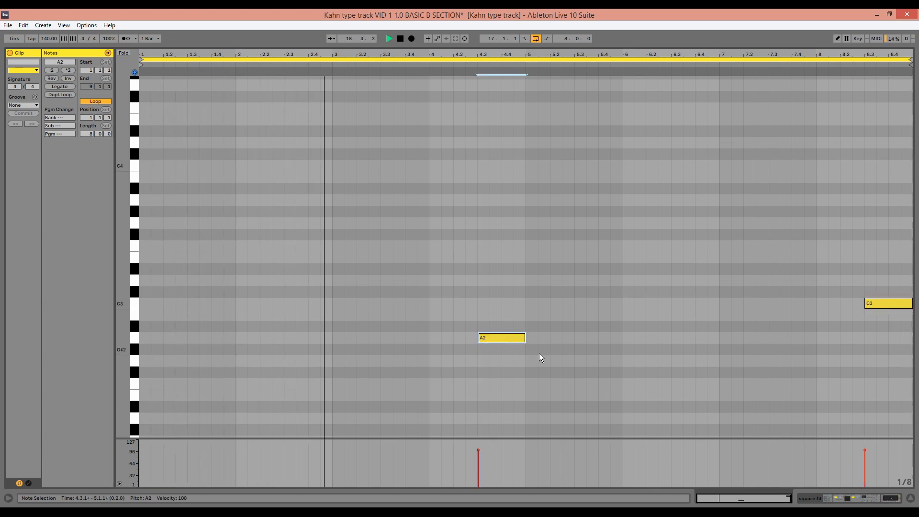
pyautogui.press('Down')
pyautogui.press('Down')
pyautogui.press('Down')
pyautogui.press('Down')
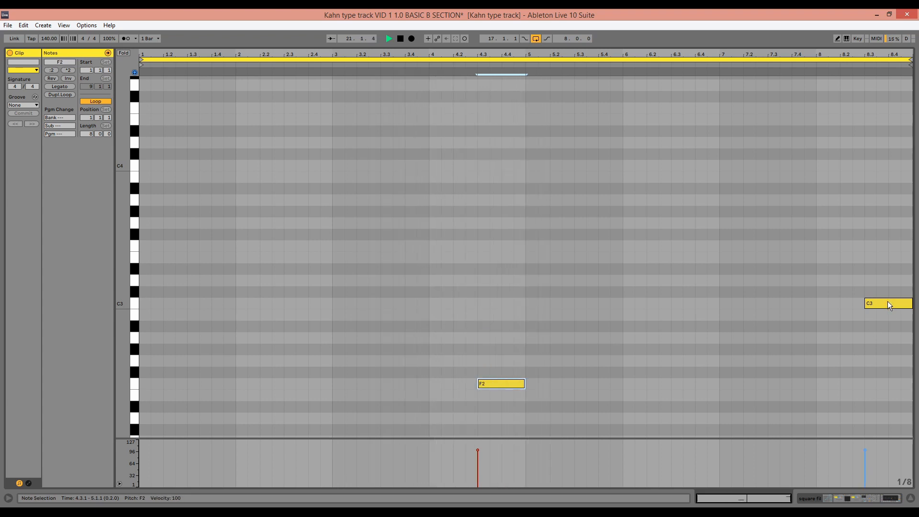
# Step: Lower the square fil note at 8.3.1 to A2 and listen to the section from the arrangement
pyautogui.moveTo(888, 302); pyautogui.dragTo(891, 336)
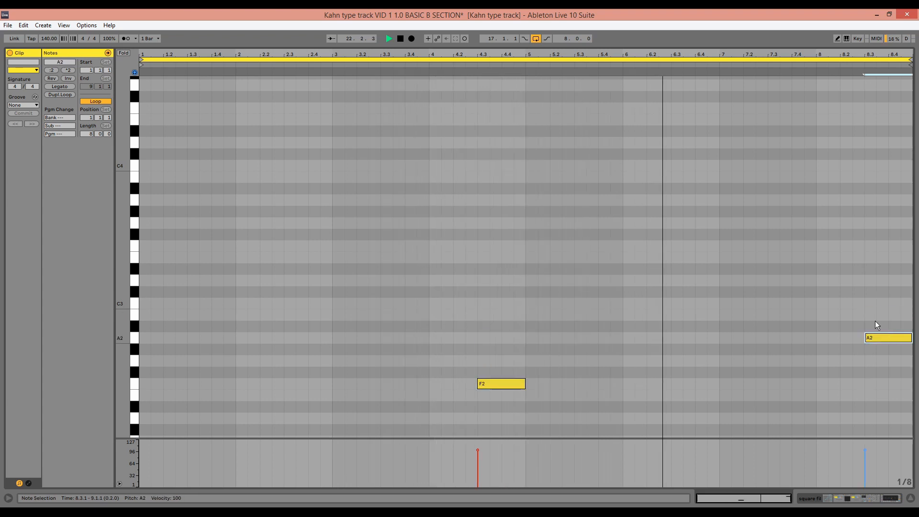
pyautogui.press('Tab')
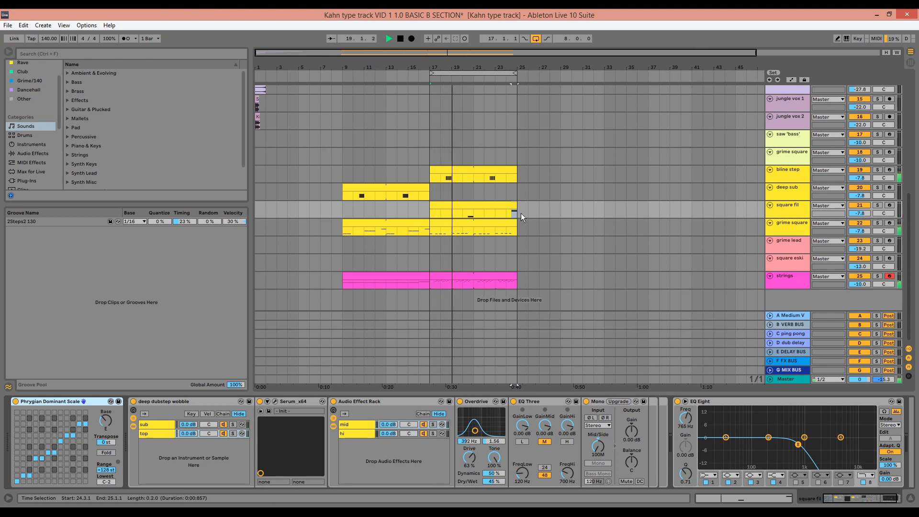
pyautogui.press('space')
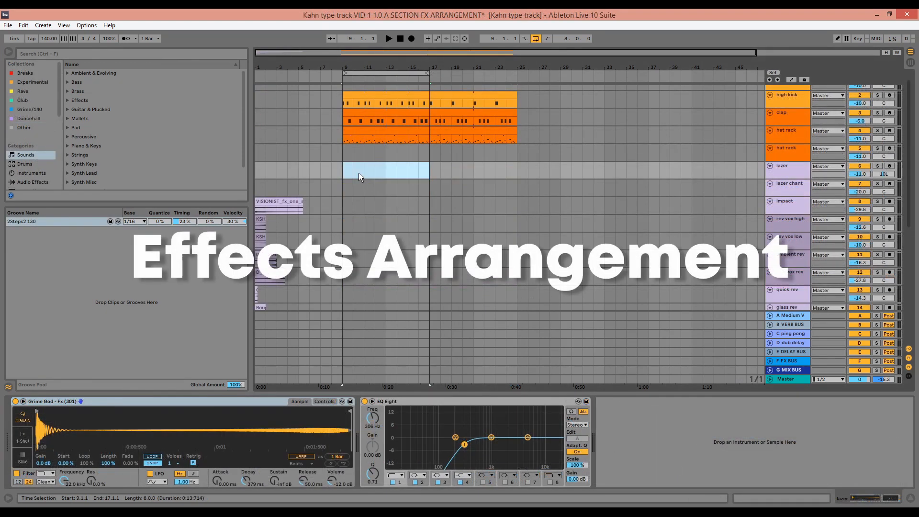
# Step: Move the VISIONIST impact clip to start at bar 9 and duplicate it at bar 13
pyautogui.click(345, 169)
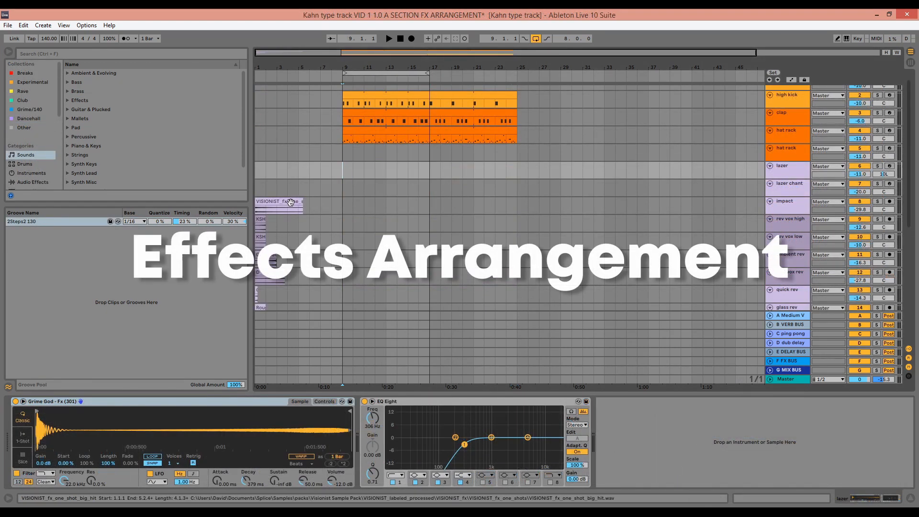
pyautogui.moveTo(292, 202); pyautogui.dragTo(390, 205)
pyautogui.press('space')
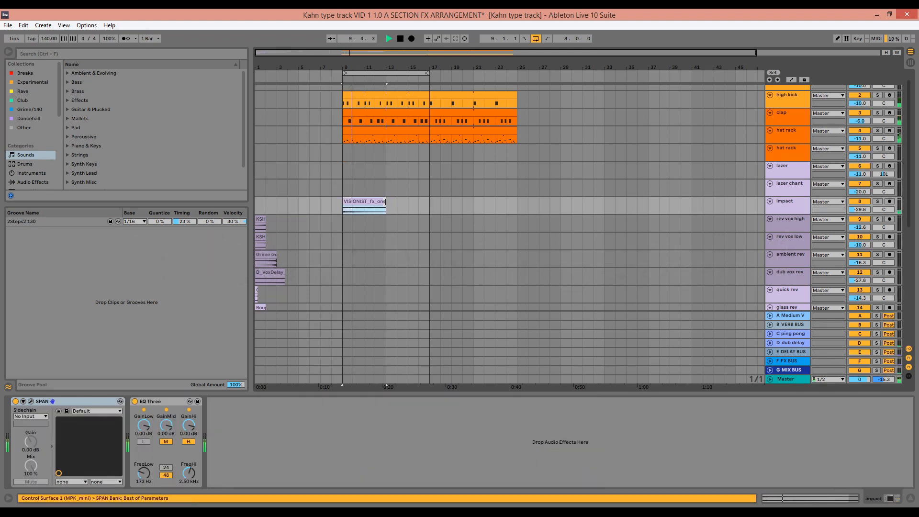
pyautogui.hotkey('ctrl', 'd')
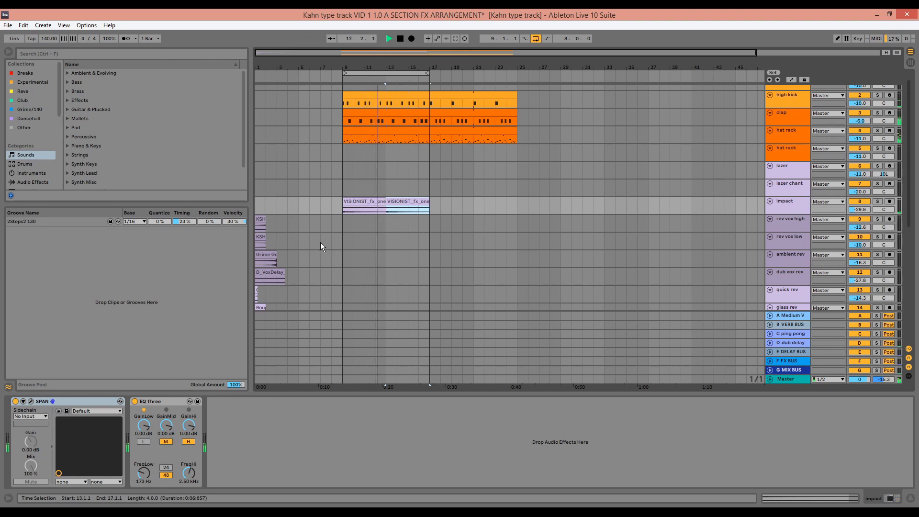
# Step: Insert a two-bar MIDI clip on the lazer track at bar 9 and set its note grid to 1/16
pyautogui.moveTo(345, 170); pyautogui.dragTo(363, 171)
pyautogui.press('space')
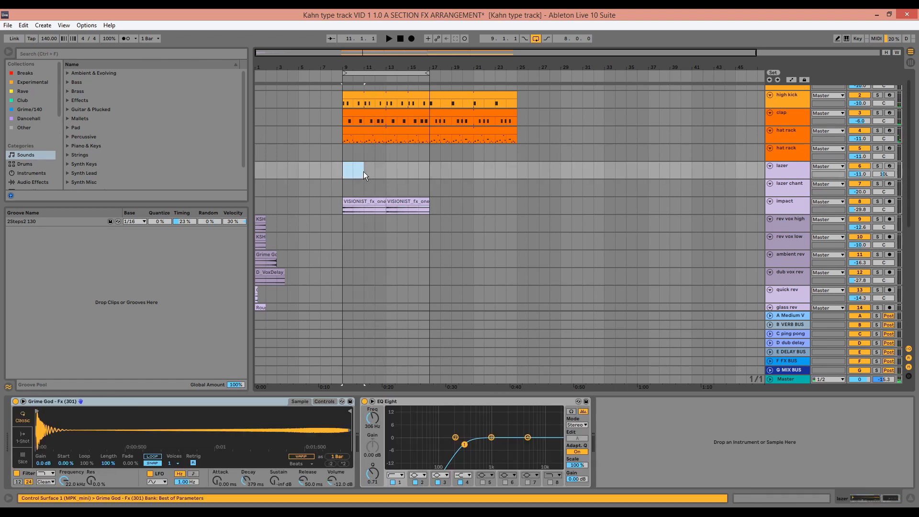
pyautogui.hotkey('ctrl', 'shift', 'm')
pyautogui.rightClick(374, 204)
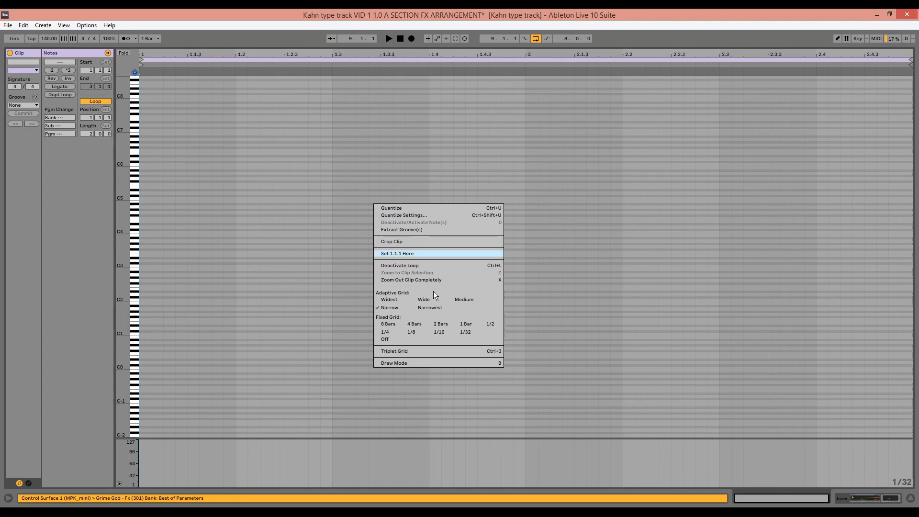
pyautogui.click(440, 331)
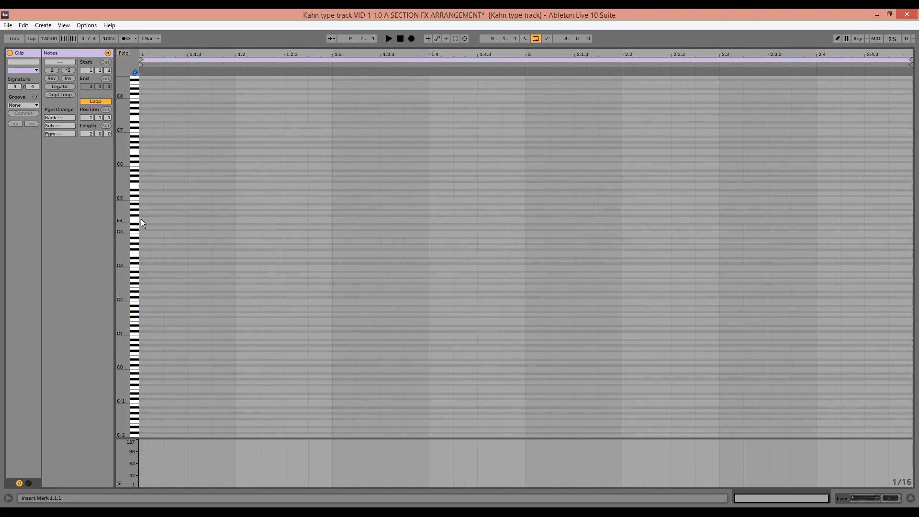
# Step: Fill the last beat of the lazer clip with four consecutive 1/16 C3 notes starting at 2.4.1
pyautogui.moveTo(135, 242); pyautogui.dragTo(150, 240)
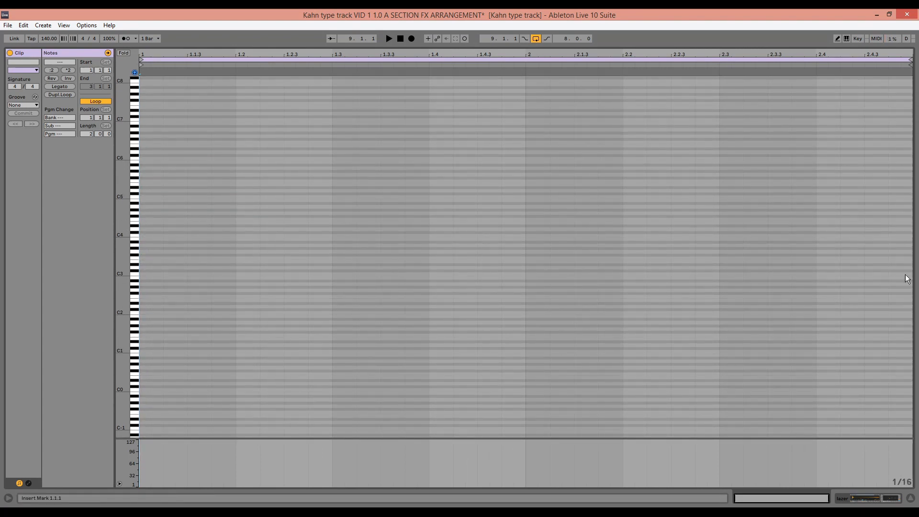
pyautogui.doubleClick(831, 276)
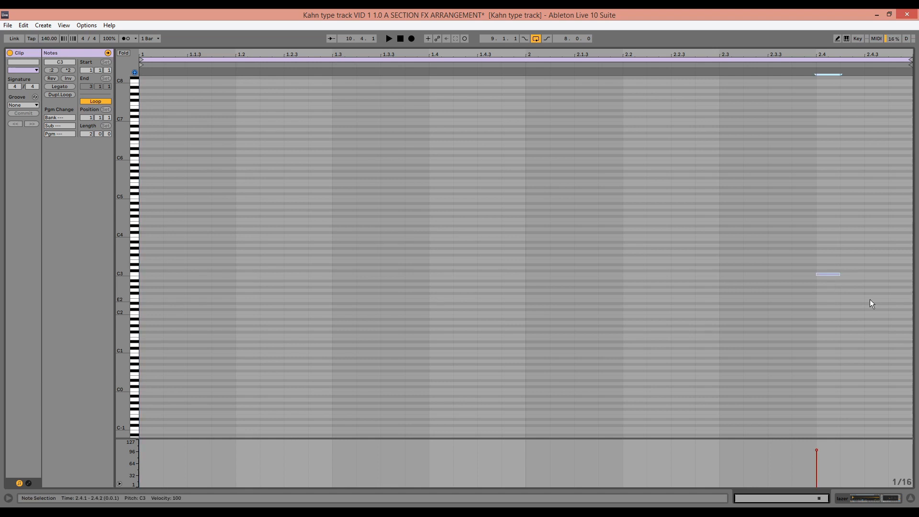
pyautogui.hotkey('ctrl', 'd')
pyautogui.hotkey('ctrl', 'd')
pyautogui.hotkey('ctrl', 'd')
pyautogui.press('Tab')
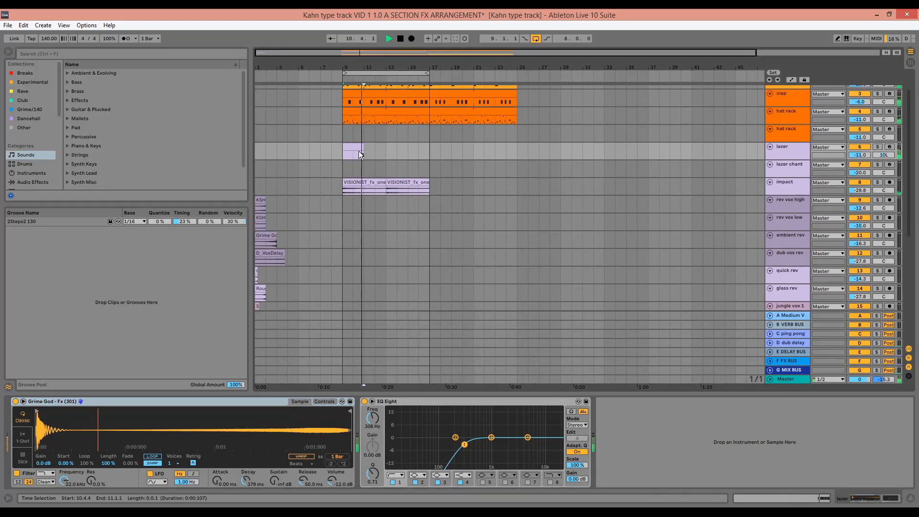
# Step: Duplicate the two-bar lazer clip three times to fill bars 9 to 17 and play it back
pyautogui.click(362, 149)
pyautogui.hotkey('ctrl', 'd')
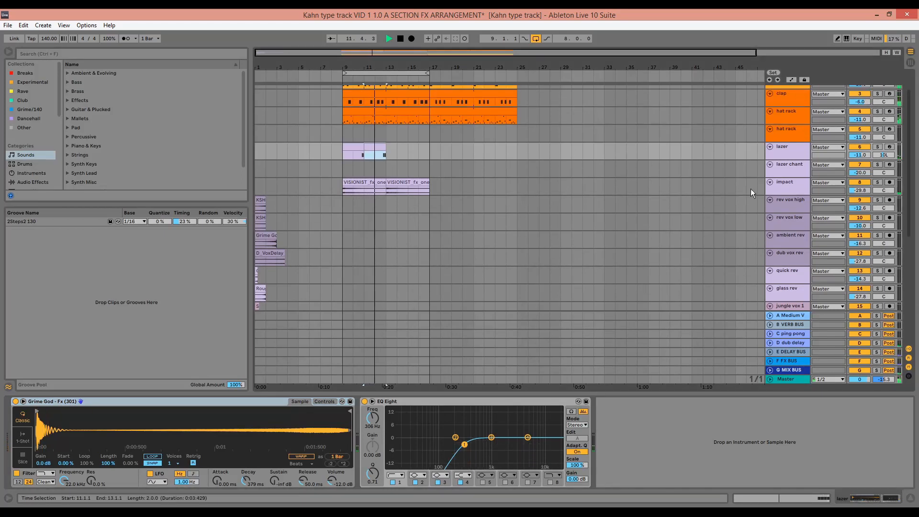
pyautogui.hotkey('ctrl', 'd')
pyautogui.hotkey('ctrl', 'd')
pyautogui.moveTo(804, 160)
pyautogui.mouseDown()
pyautogui.moveTo(805, 186)
pyautogui.moveTo(804, 160)
pyautogui.mouseUp()
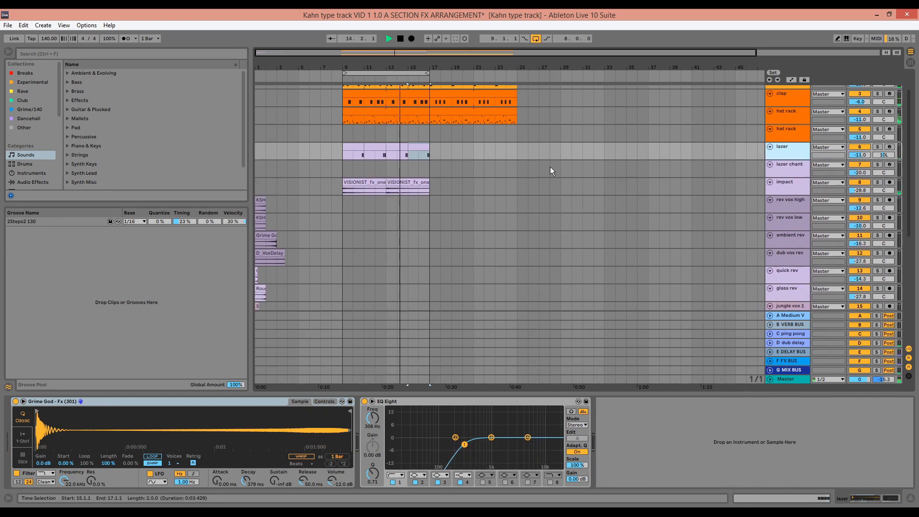
pyautogui.press('space')
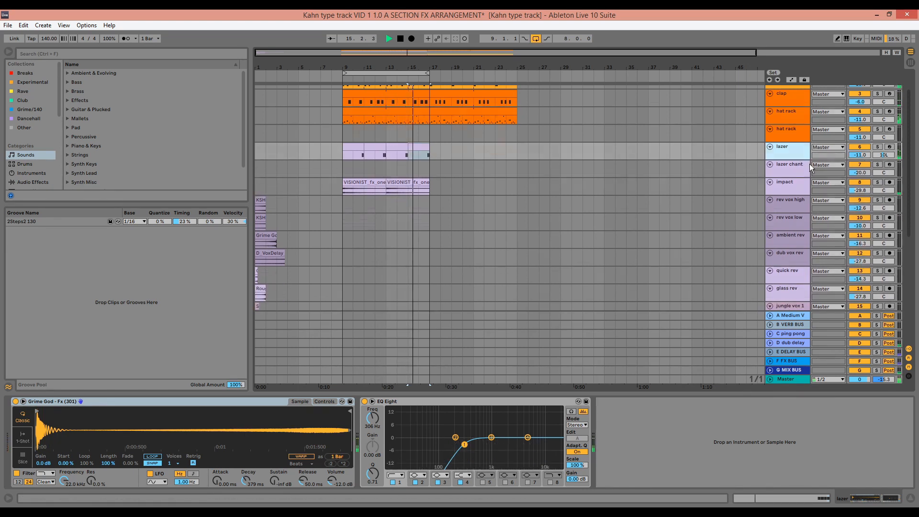
# Step: Copy the ambient rev clip to bar 15 so it ends at bar 17, and play from bar 9
pyautogui.scroll(2, 266, 268)
pyautogui.click(266, 267)
pyautogui.moveTo(297, 271); pyautogui.dragTo(421, 273)
pyautogui.click(341, 271)
pyautogui.press('space')
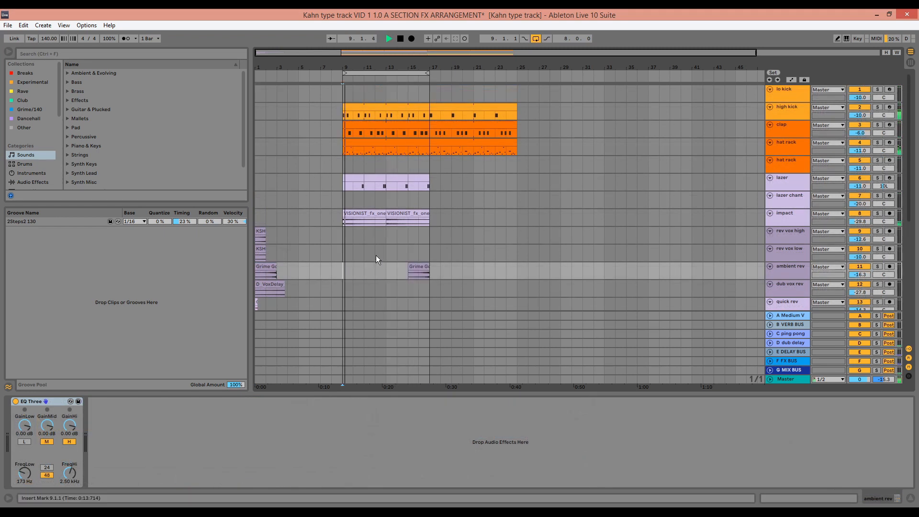
# Step: Copy the one-bar glass rev clip to bar 16 and listen to the A section effects
pyautogui.scroll(-3, 375, 254)
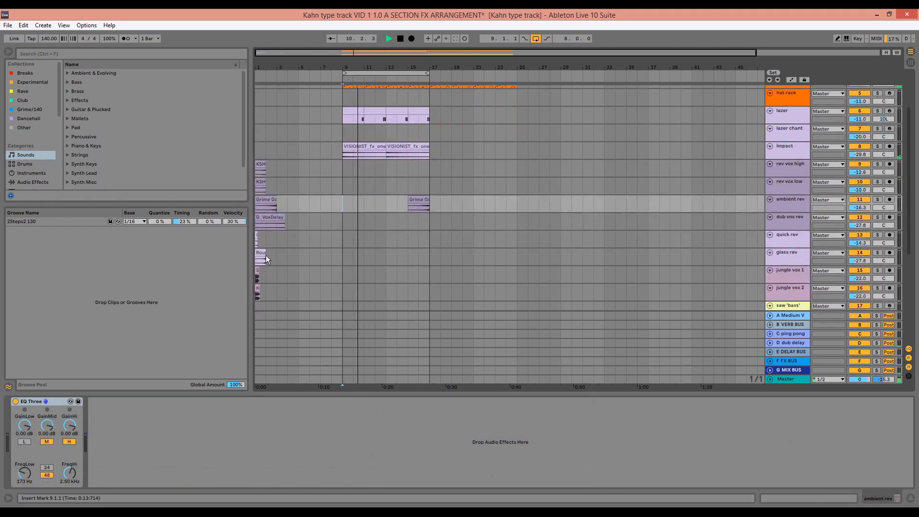
pyautogui.click(260, 255)
pyautogui.moveTo(260, 254); pyautogui.dragTo(421, 263)
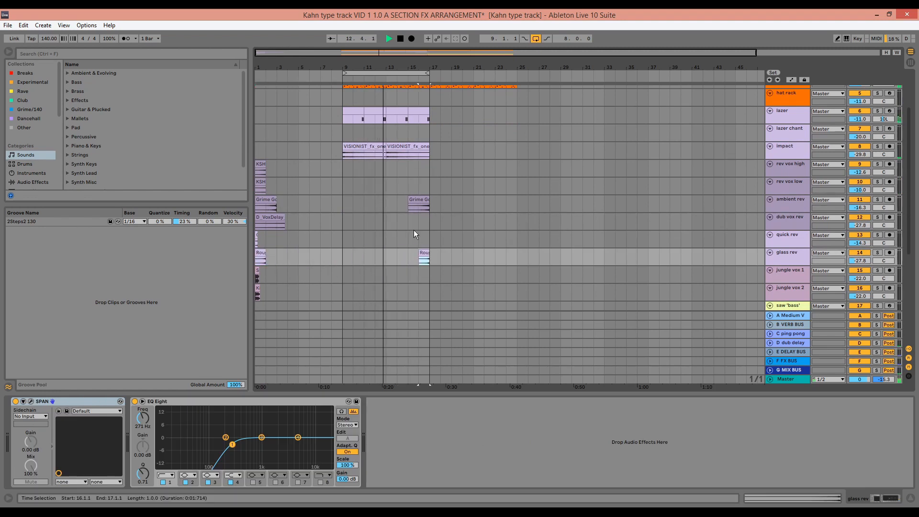
pyautogui.scroll(2, 404, 240)
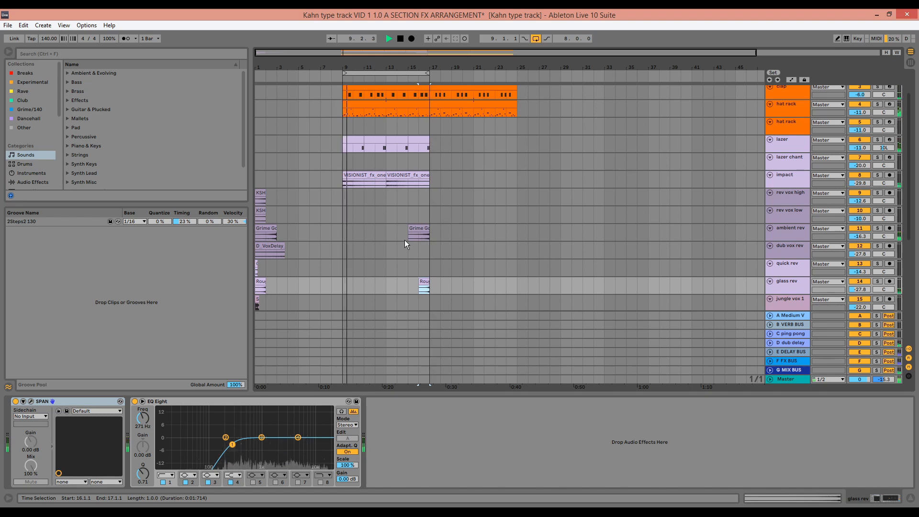
pyautogui.scroll(-2, 404, 240)
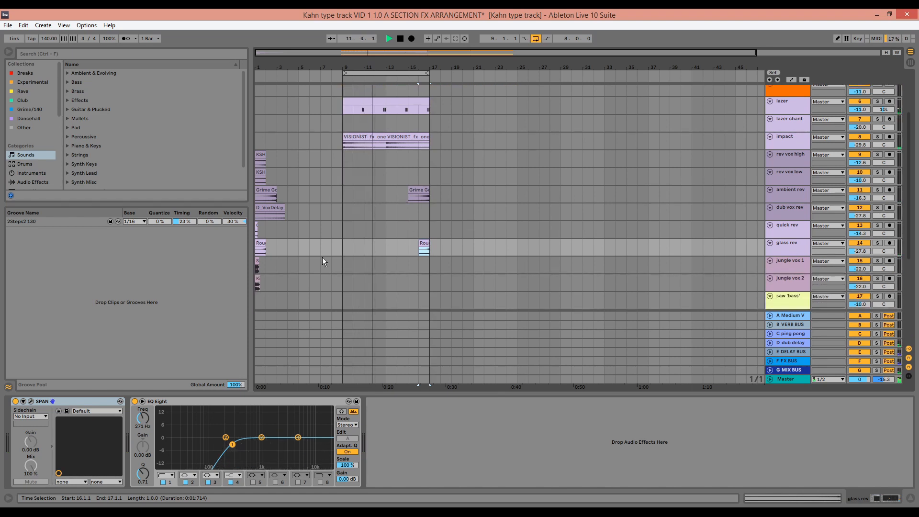
# Step: Stop playback, solo the jungle vox 1 track and copy the jungle vox 2 clip to bar 16
pyautogui.press('space')
pyautogui.click(256, 259)
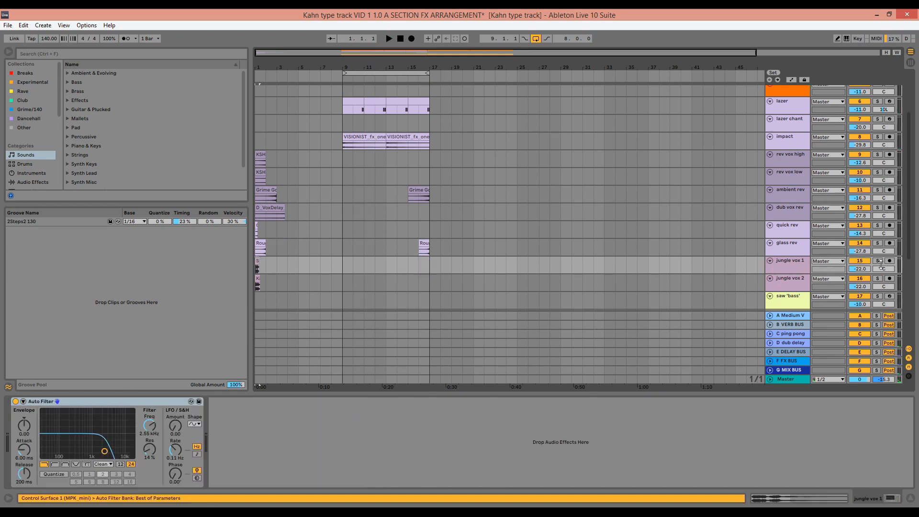
pyautogui.click(257, 281)
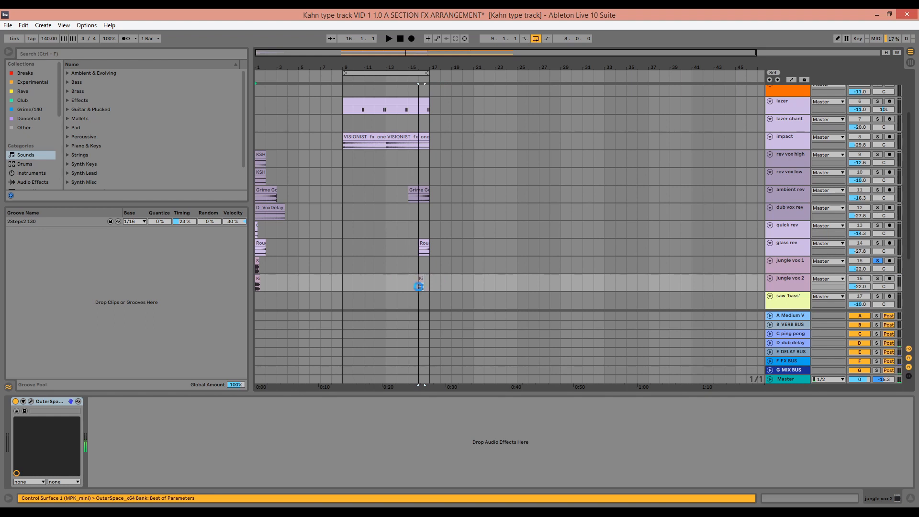
# Step: Play from bar 15 and move the jungle vox 2 clip half a bar later so it ends at bar 17
pyautogui.press('space')
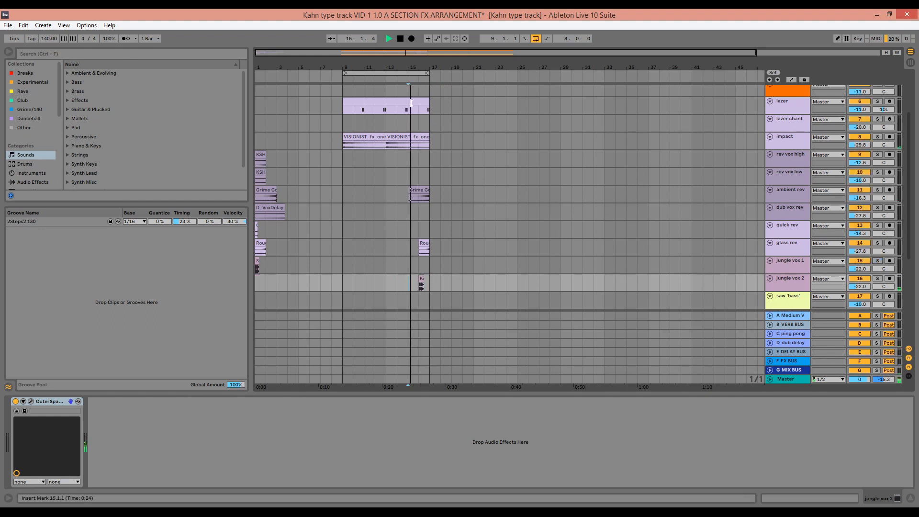
pyautogui.moveTo(406, 67); pyautogui.dragTo(406, 144)
pyautogui.moveTo(481, 278); pyautogui.dragTo(503, 279)
pyautogui.click(458, 279)
pyautogui.press('space')
pyautogui.press('space')
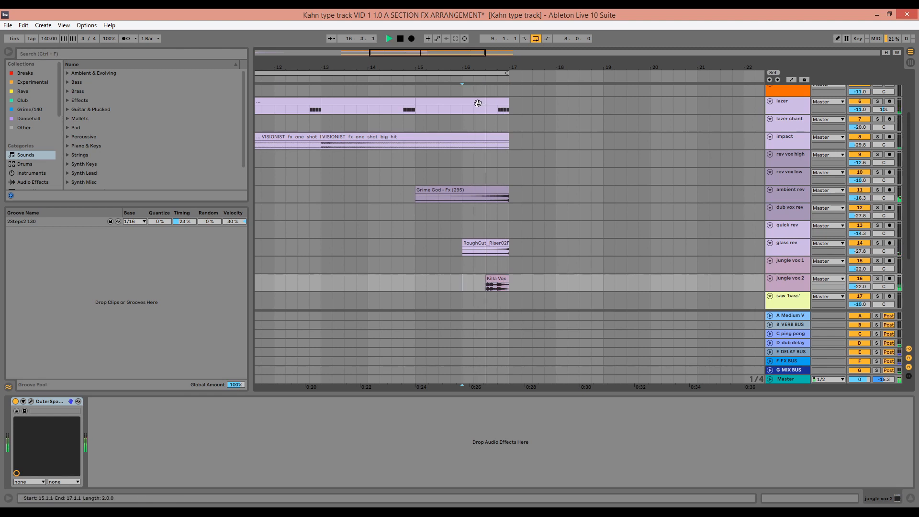
# Step: Move the eight-bar loop to bars 17 to 25 and play the B section
pyautogui.moveTo(486, 67); pyautogui.dragTo(486, 24)
pyautogui.scroll(2, 435, 197)
pyautogui.scroll(2, 435, 196)
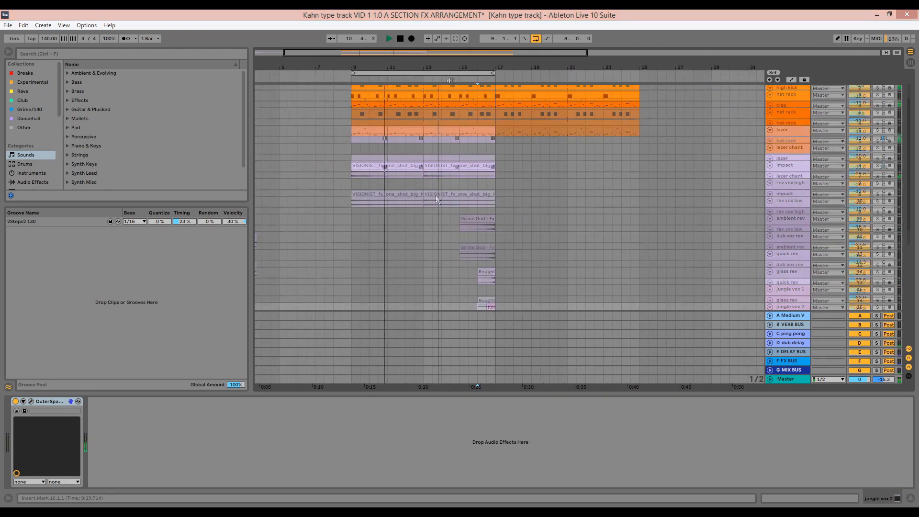
pyautogui.press('space')
pyautogui.moveTo(455, 74); pyautogui.dragTo(596, 72)
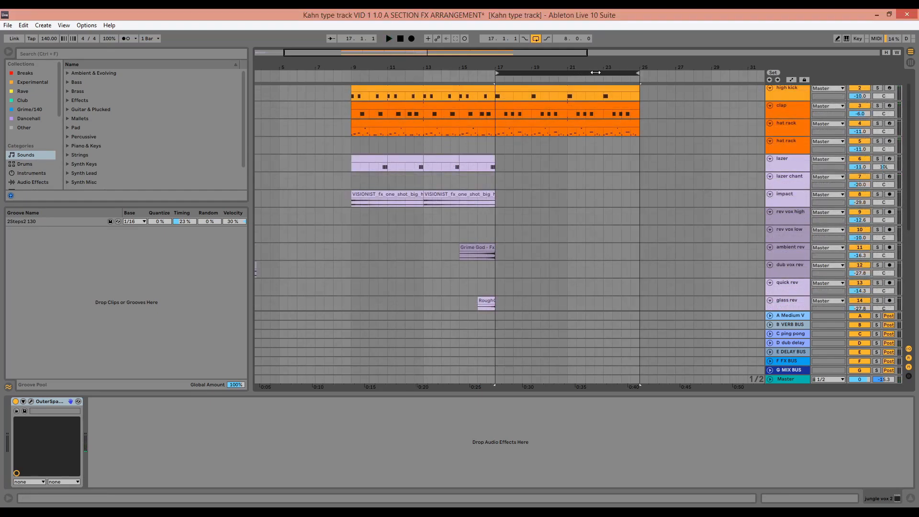
pyautogui.click(397, 123)
pyautogui.press('space')
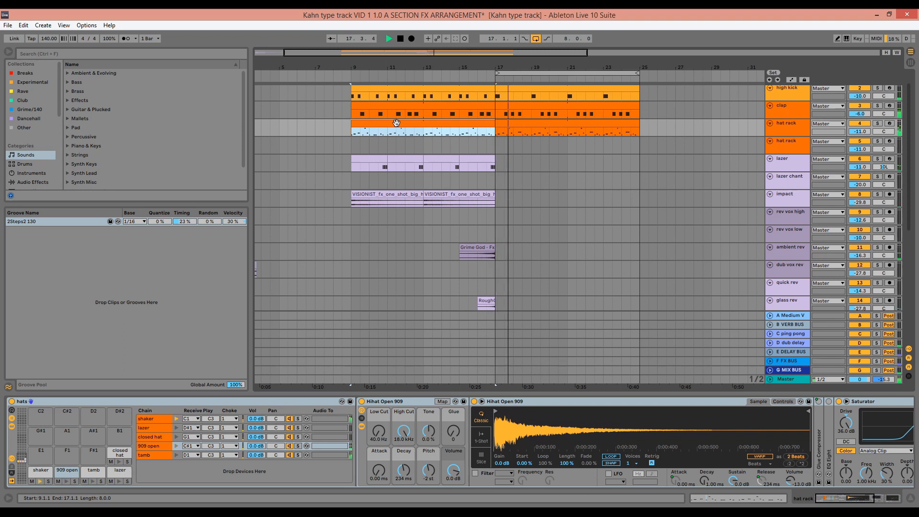
# Step: Duplicate the impact and lazer clips from bars 9 to 17 into bars 17 to 25
pyautogui.click(437, 193)
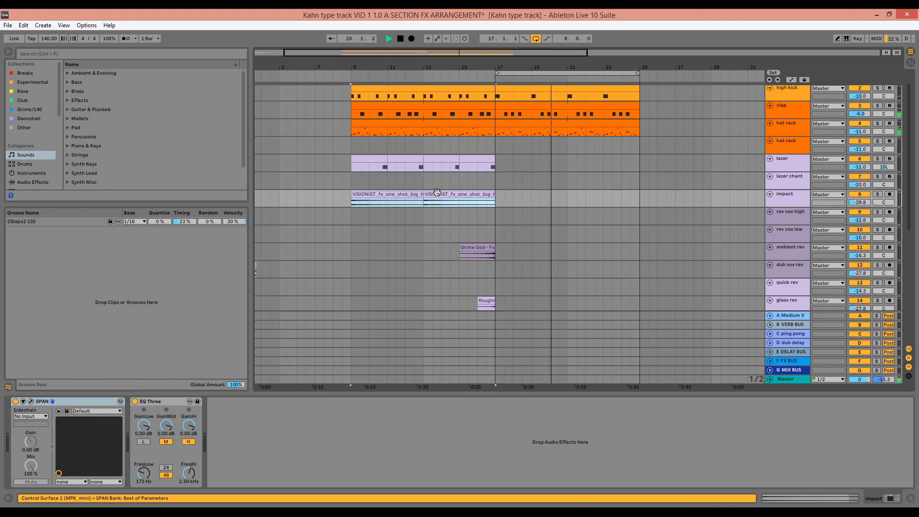
pyautogui.hotkey('ctrl', 'd')
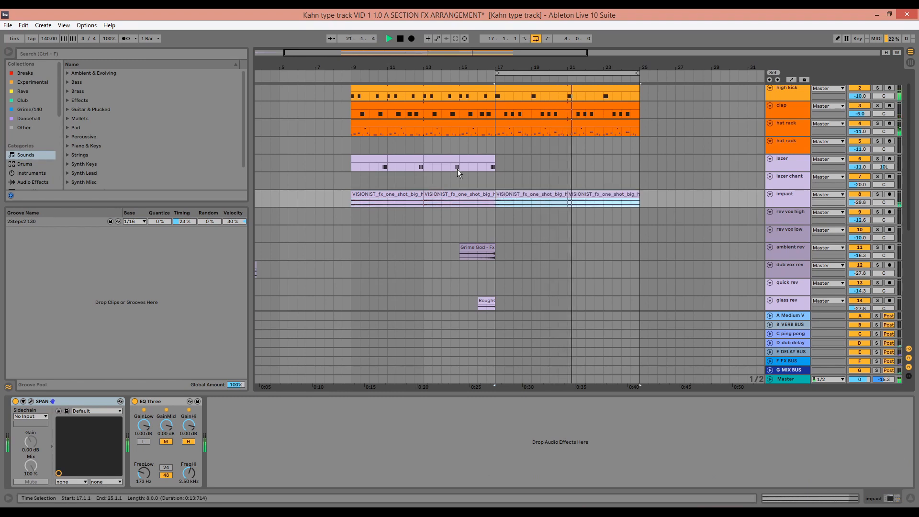
pyautogui.click(378, 156)
pyautogui.keyDown('shift'); pyautogui.click(488, 156); pyautogui.keyUp('shift')
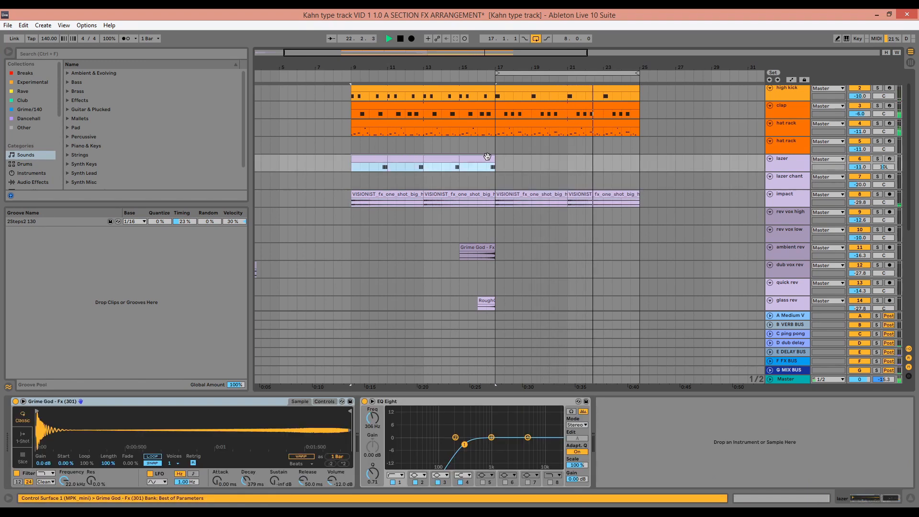
pyautogui.hotkey('ctrl', 'd')
# Step: Stop playback and copy the dub vox rev clip from bar 1 to the end of the B section, ending at bar 25
pyautogui.moveTo(515, 67); pyautogui.dragTo(492, 67)
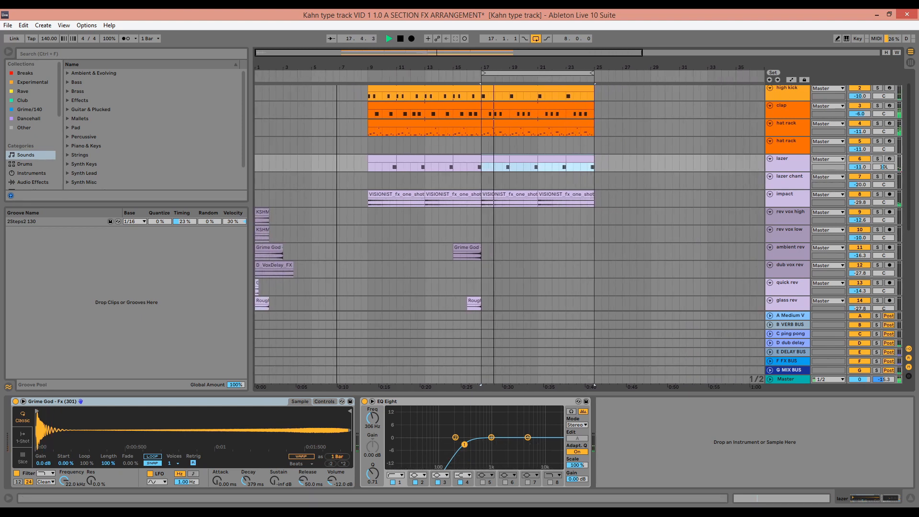
pyautogui.scroll(-2, 355, 286)
pyautogui.scroll(-3, 289, 262)
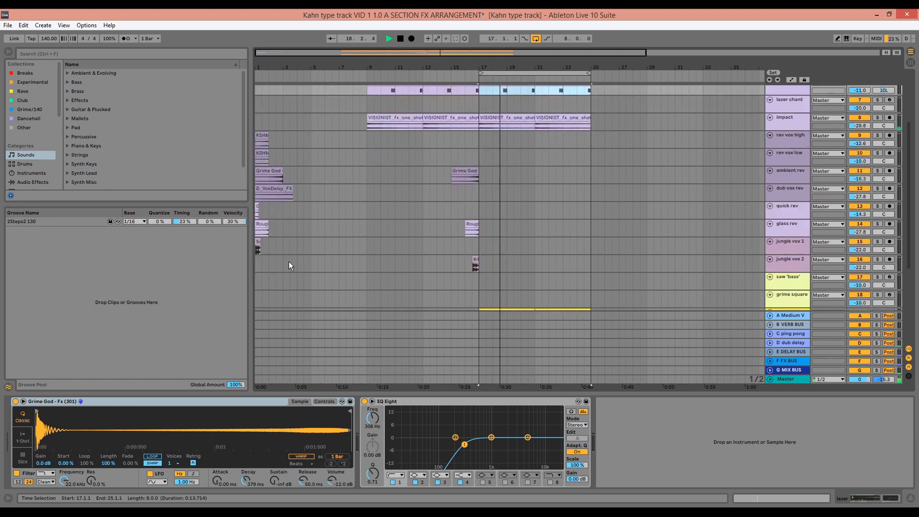
pyautogui.click(265, 226)
pyautogui.press('space')
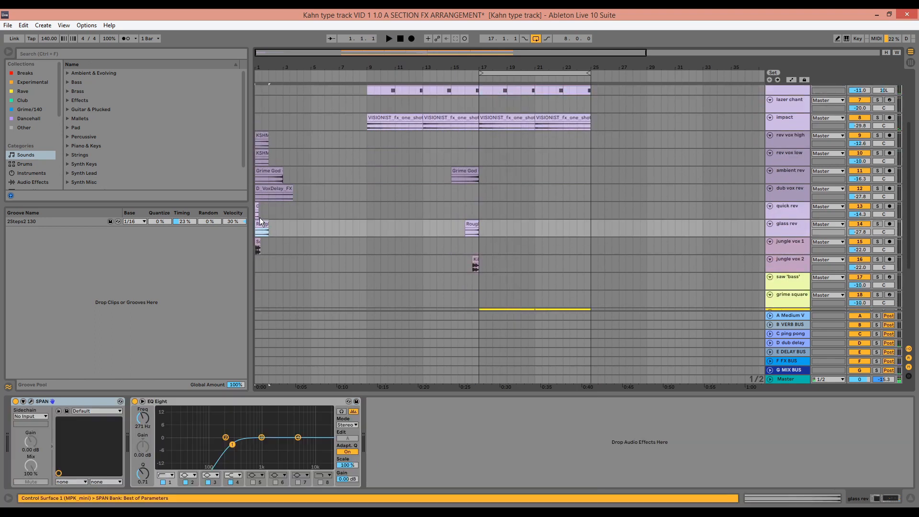
pyautogui.click(272, 193)
pyautogui.doubleClick(272, 189)
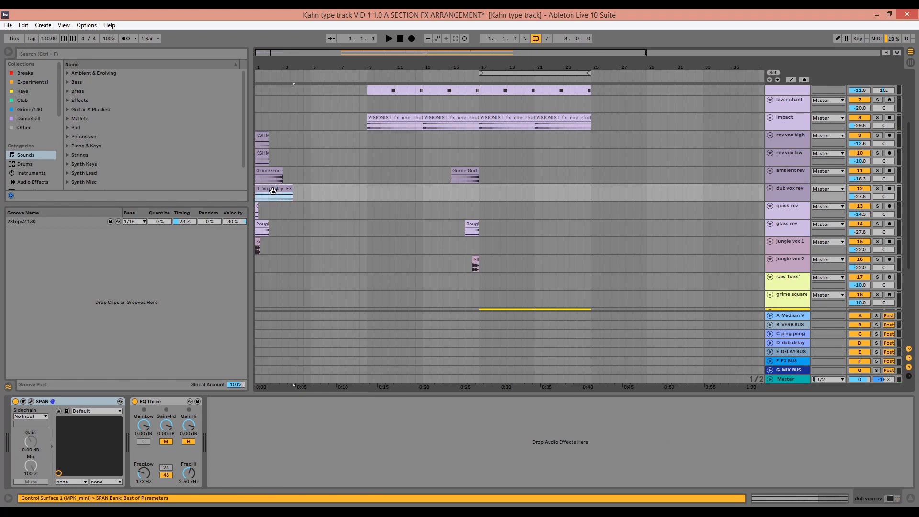
pyautogui.hotkey('shift', 'Tab')
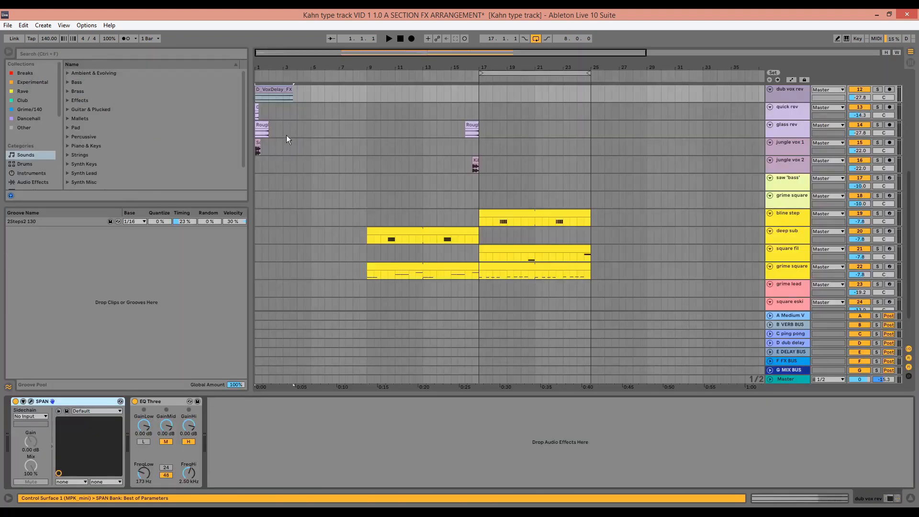
pyautogui.scroll(3, 285, 134)
pyautogui.moveTo(283, 126); pyautogui.dragTo(583, 125)
pyautogui.scroll(3, 550, 155)
pyautogui.moveTo(583, 61); pyautogui.dragTo(578, 167)
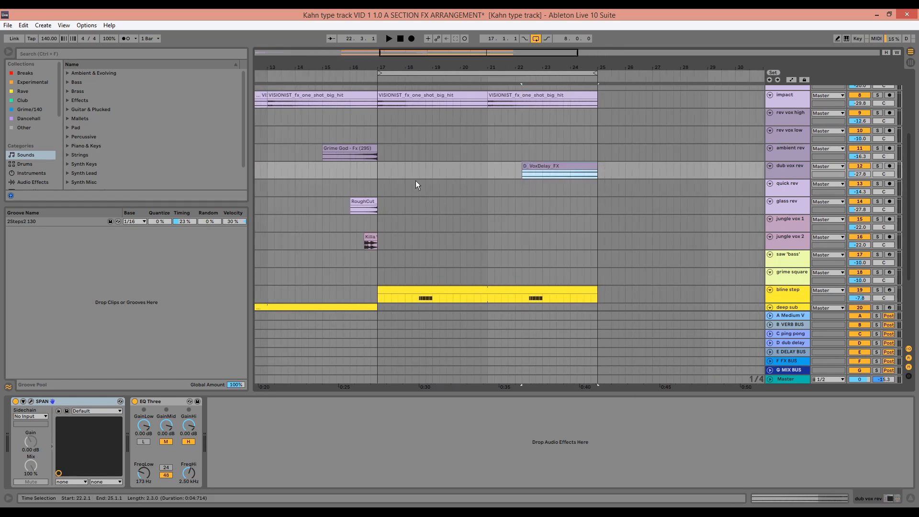
# Step: Play from bar 17 and move the one-bar rev vox high clip from bar 1 to bar 23
pyautogui.click(377, 172)
pyautogui.press('space')
pyautogui.scroll(2, 489, 171)
pyautogui.moveTo(491, 64); pyautogui.dragTo(492, 10)
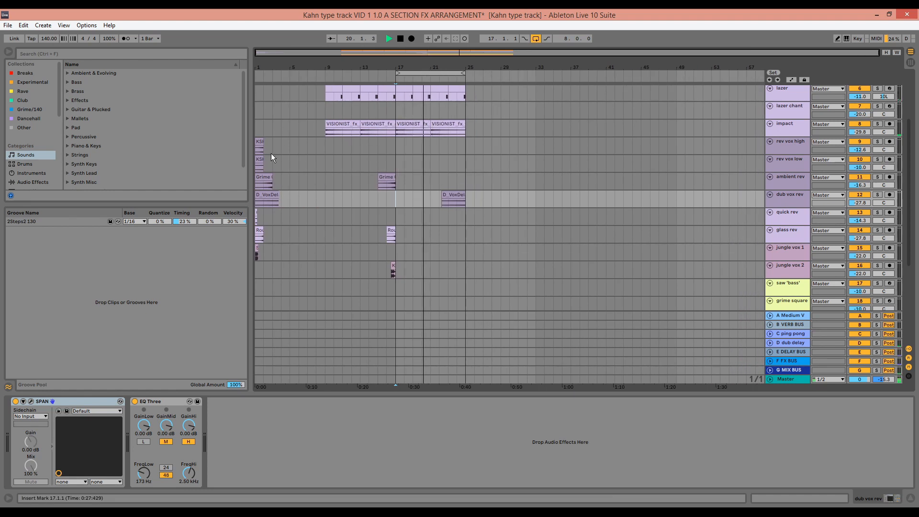
pyautogui.moveTo(258, 143); pyautogui.dragTo(453, 150)
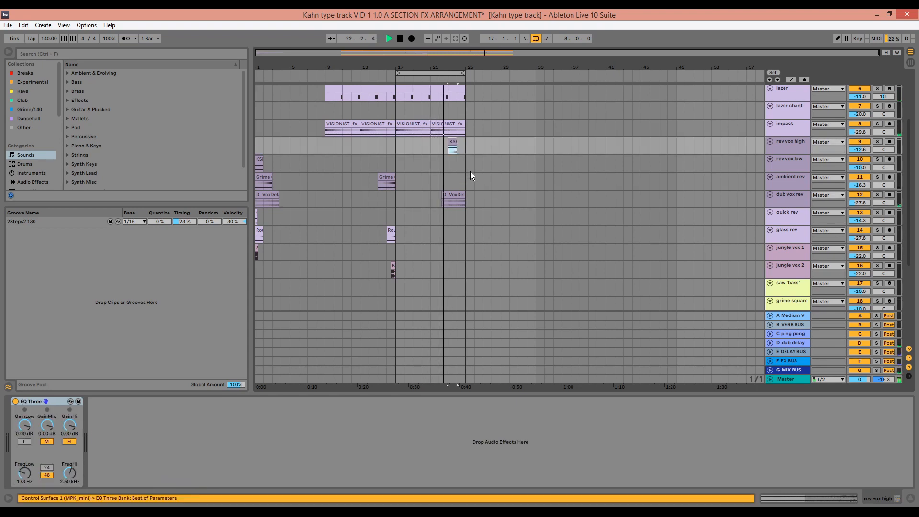
# Step: Look over the drum, effects and bass tracks while the B section loops
pyautogui.scroll(2, 460, 187)
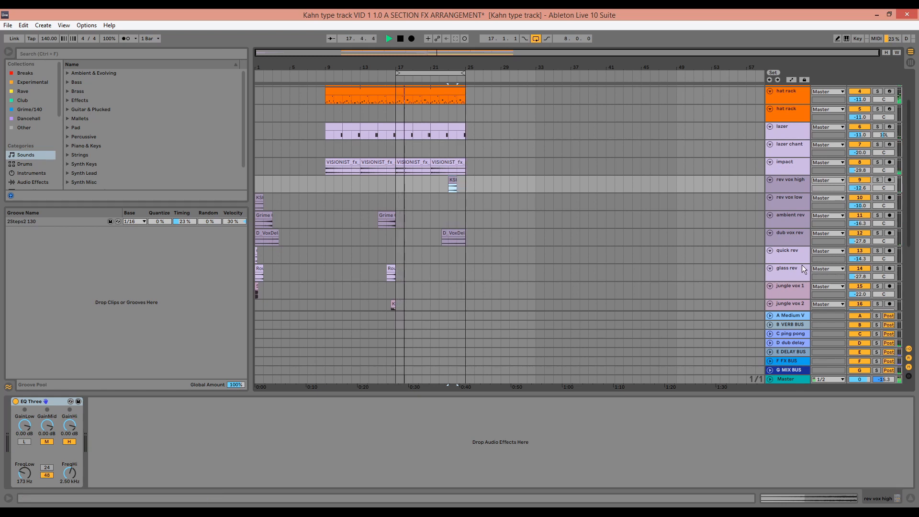
pyautogui.scroll(-3, 795, 264)
pyautogui.scroll(-2, 803, 239)
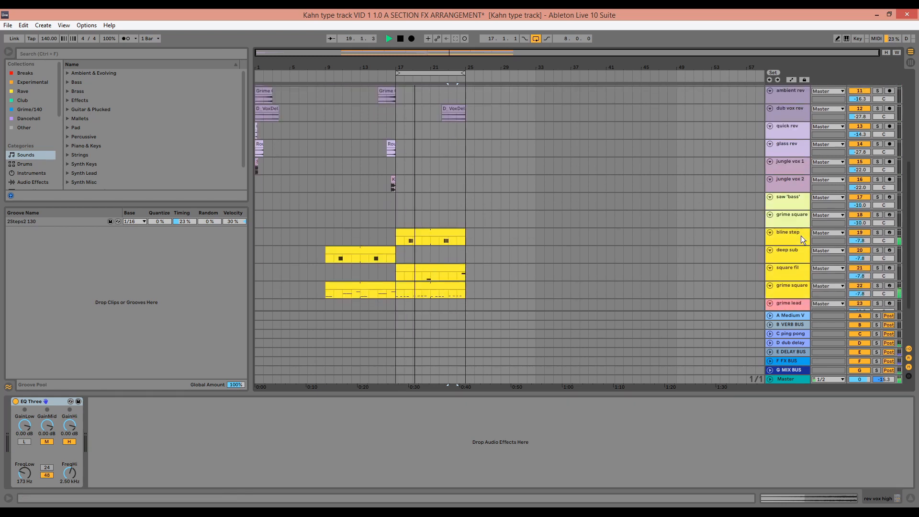
pyautogui.scroll(-2, 801, 235)
pyautogui.scroll(1, 801, 236)
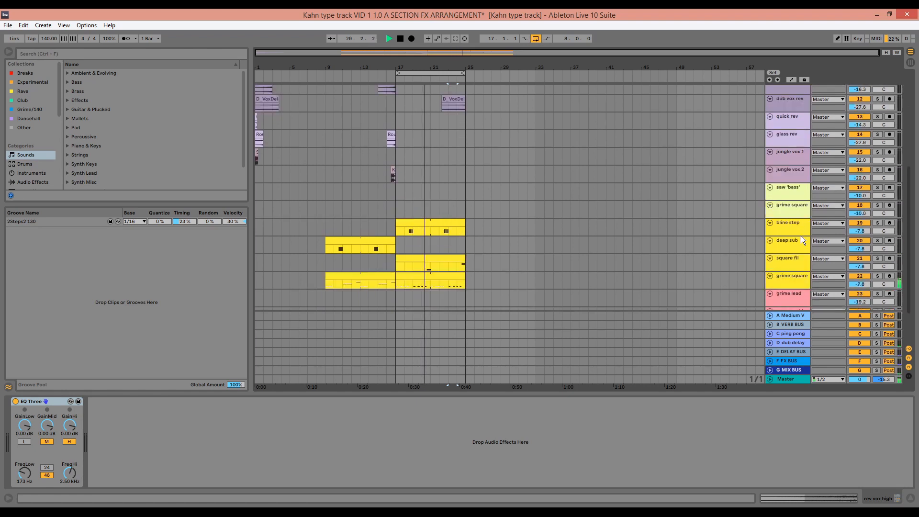
pyautogui.scroll(4, 801, 235)
pyautogui.click(803, 264)
pyautogui.scroll(2, 797, 220)
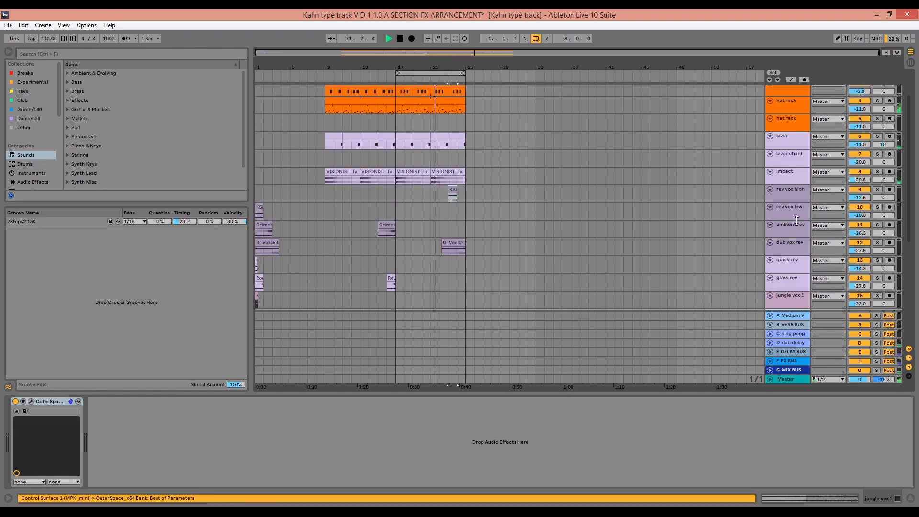
pyautogui.click(797, 143)
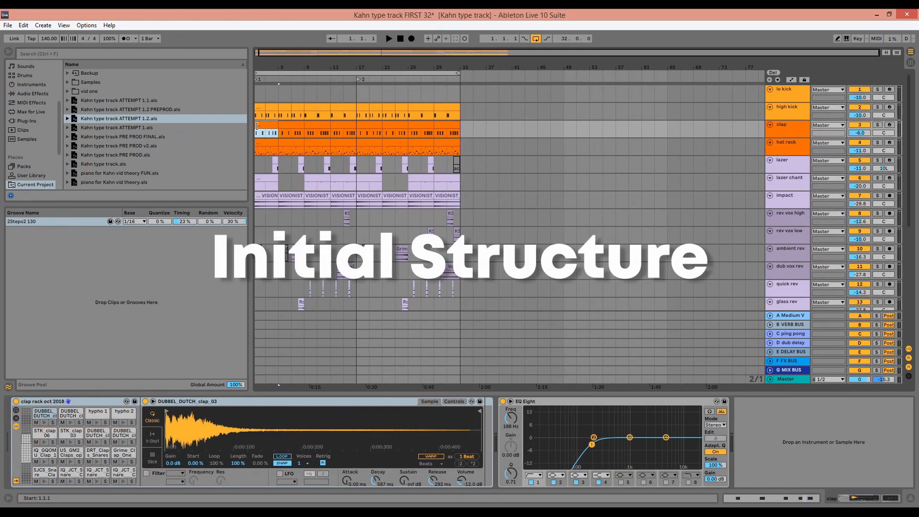
# Step: Compare the four-bar clap variations by playing the arrangement from bars 9, 17 and 25, and stop playback
pyautogui.moveTo(313, 129); pyautogui.dragTo(328, 131)
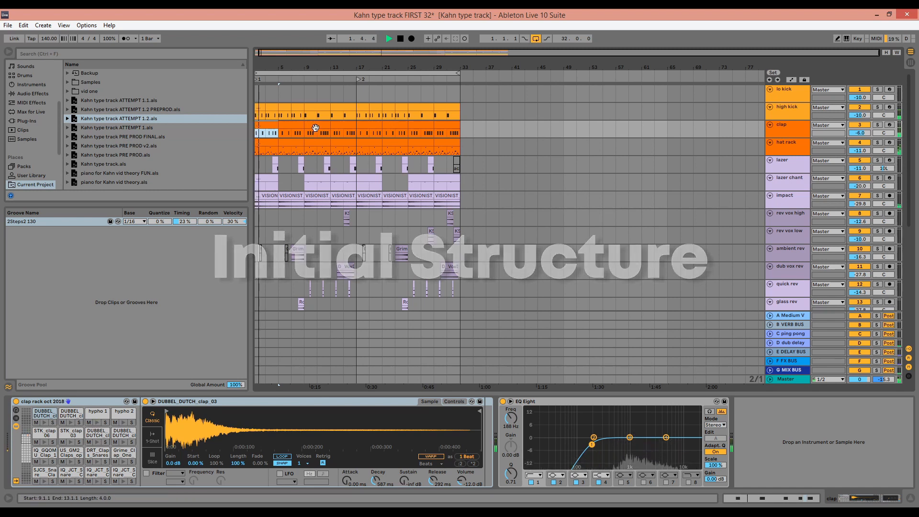
pyautogui.press('space')
pyautogui.press('space')
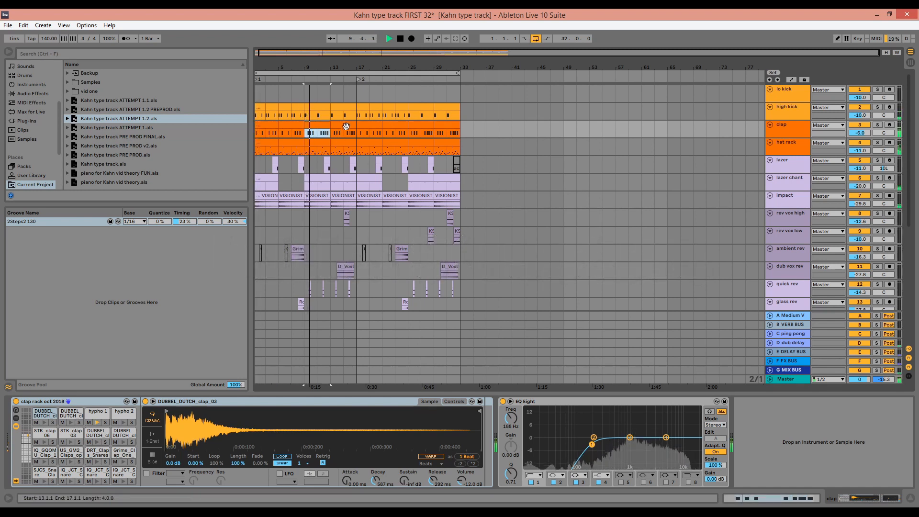
pyautogui.moveTo(349, 133); pyautogui.dragTo(337, 131)
pyautogui.press('space')
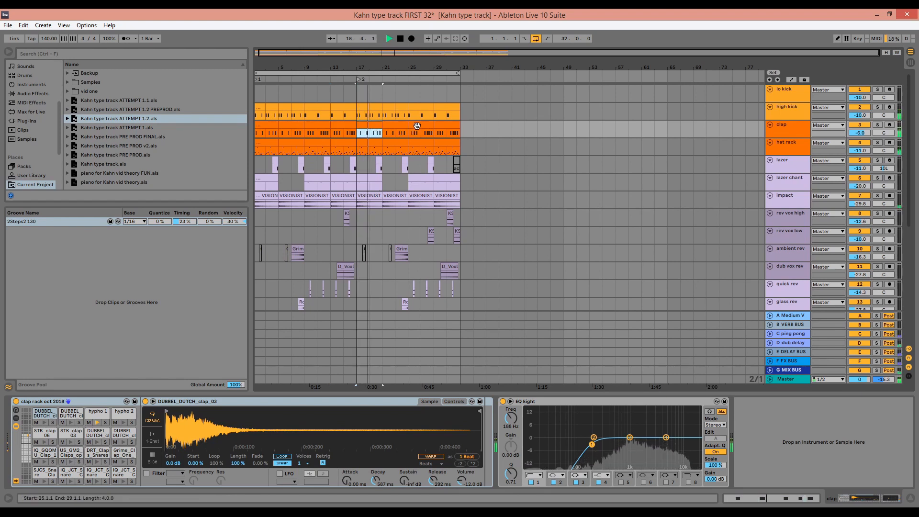
pyautogui.moveTo(366, 132); pyautogui.dragTo(417, 125)
pyautogui.press('space')
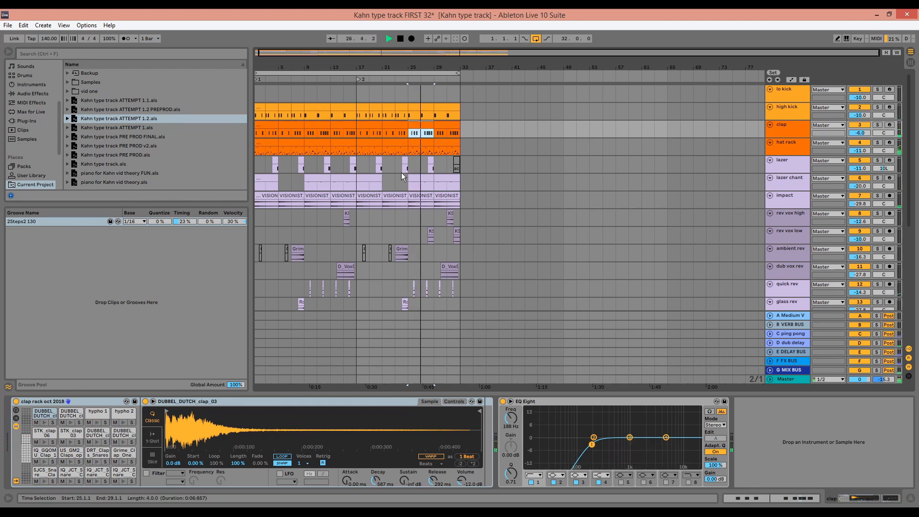
pyautogui.press('space')
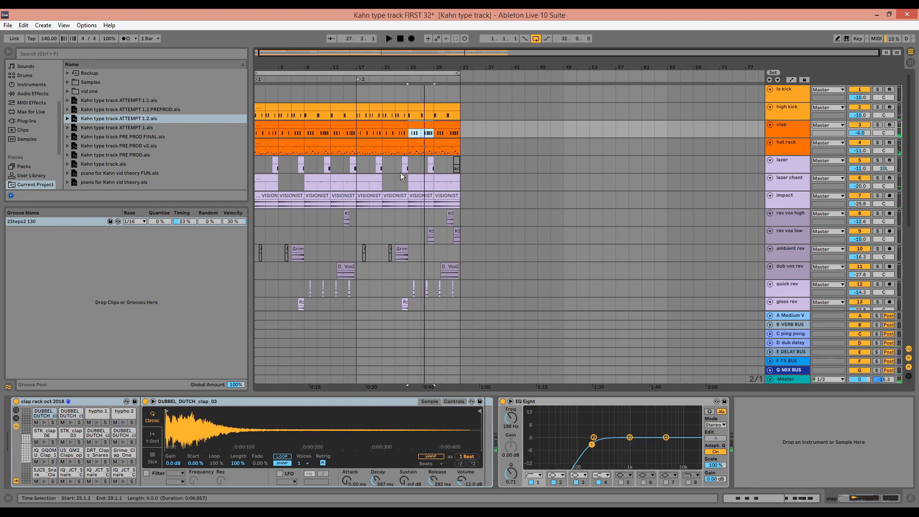
# Step: Play the lazer chant clip at bar 9 and examine the lazer chant clip that holds the Serum breath notes
pyautogui.click(289, 87)
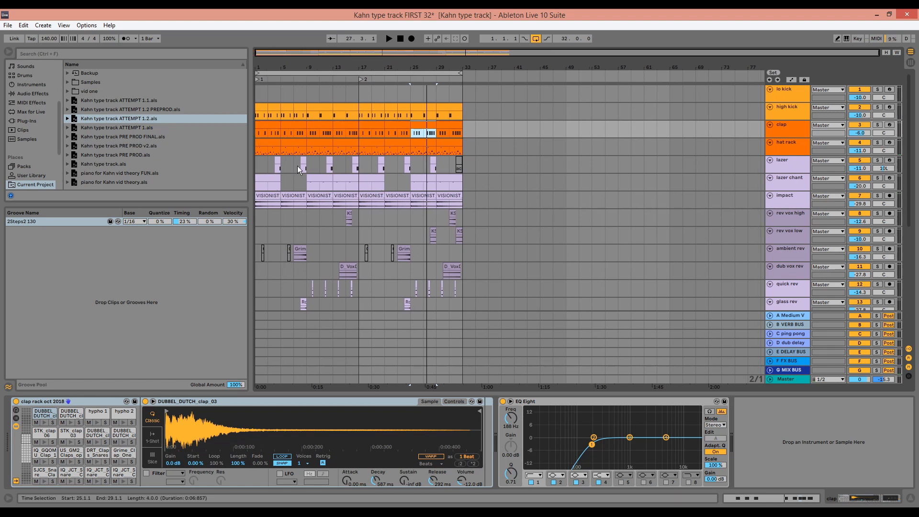
pyautogui.doubleClick(323, 180)
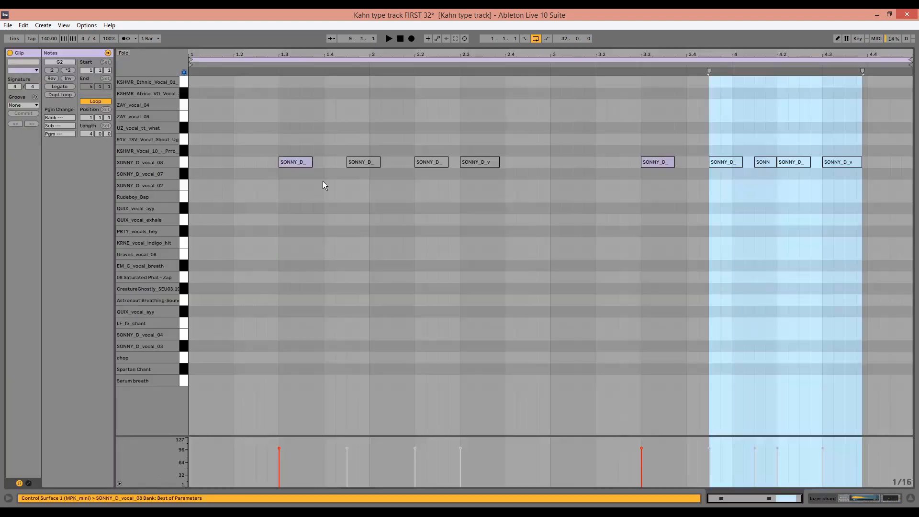
pyautogui.press('space')
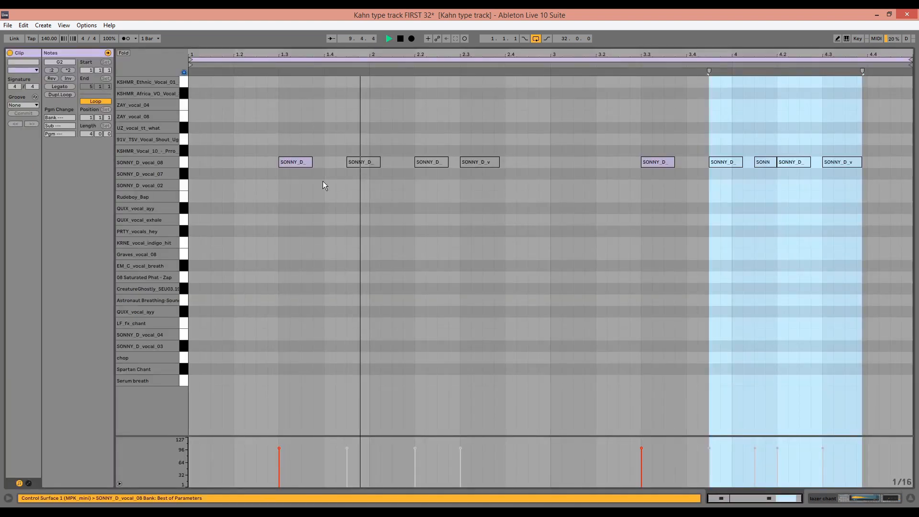
pyautogui.hotkey('shift', 'Tab')
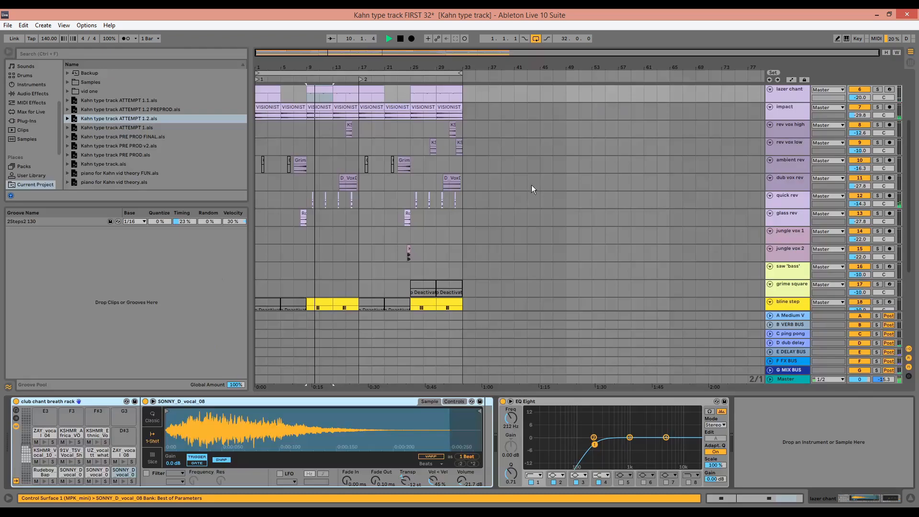
pyautogui.doubleClick(319, 91)
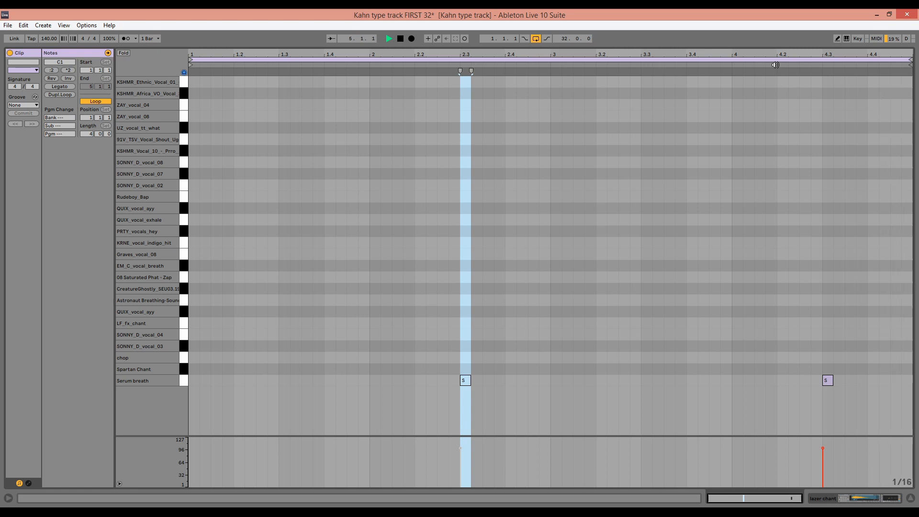
pyautogui.hotkey('shift', 'Tab')
# Step: Reopen the lazer chant clip at bar 9 and play its SONNY_D_vocal_08 notes
pyautogui.scroll(2, 527, 145)
pyautogui.press('space')
pyautogui.doubleClick(319, 126)
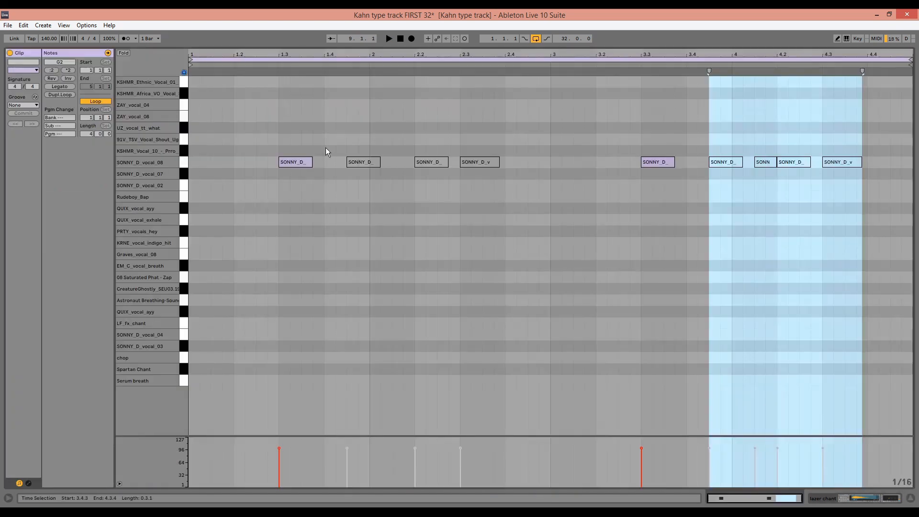
pyautogui.press('space')
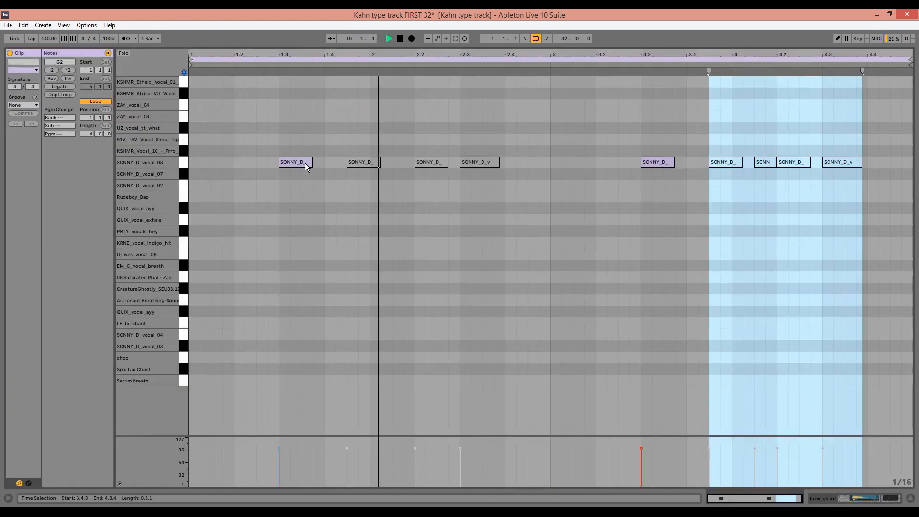
pyautogui.press('space')
pyautogui.hotkey('shift', 'Tab')
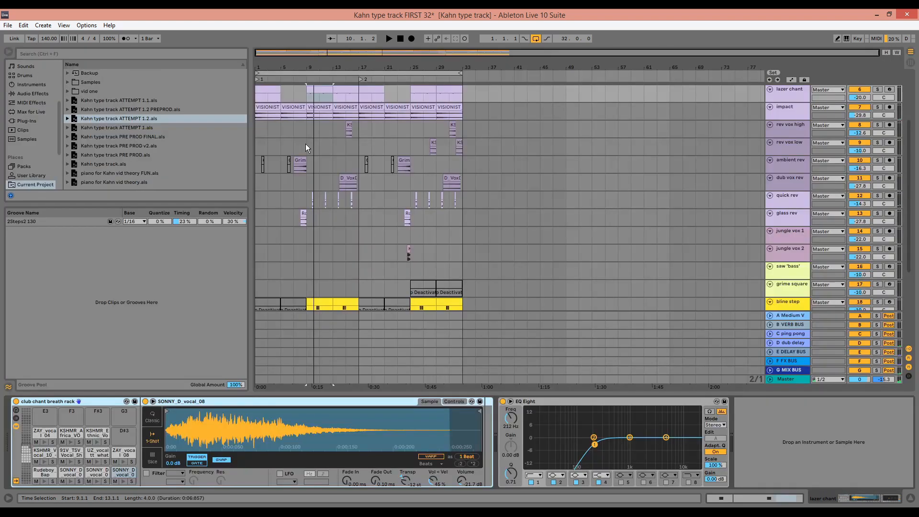
pyautogui.scroll(2, 312, 129)
pyautogui.doubleClick(317, 119)
pyautogui.press('space')
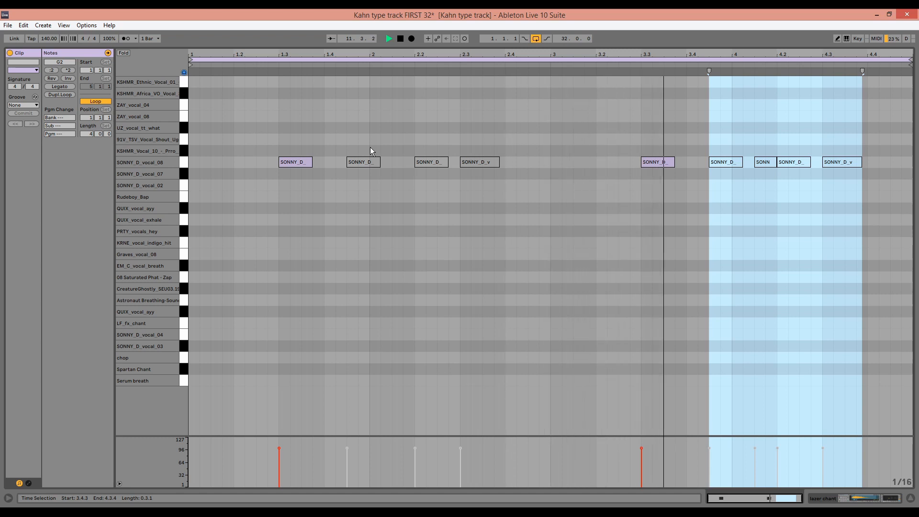
# Step: Stop the chant playback, close the clip's notes, and play the quick rev track soloed from bar 9
pyautogui.press('space')
pyautogui.hotkey('shift', 'Tab')
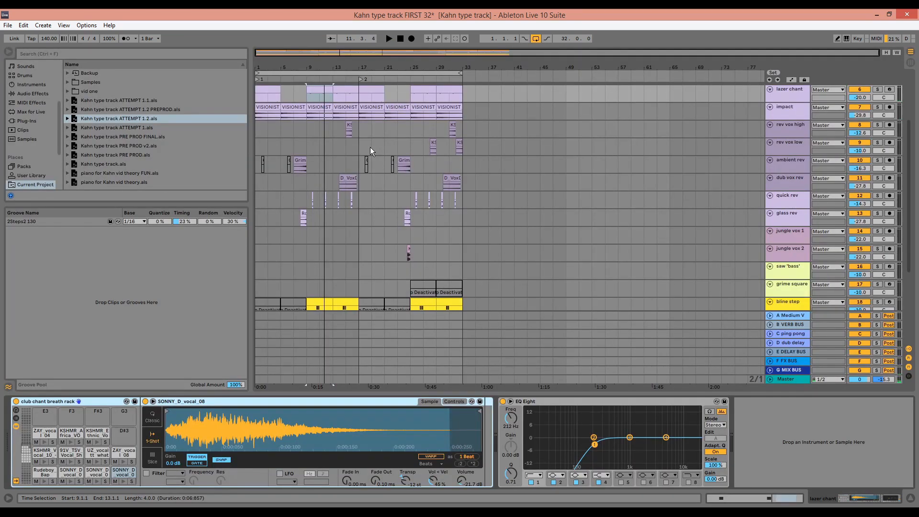
pyautogui.scroll(5, 371, 147)
pyautogui.scroll(-1, 372, 146)
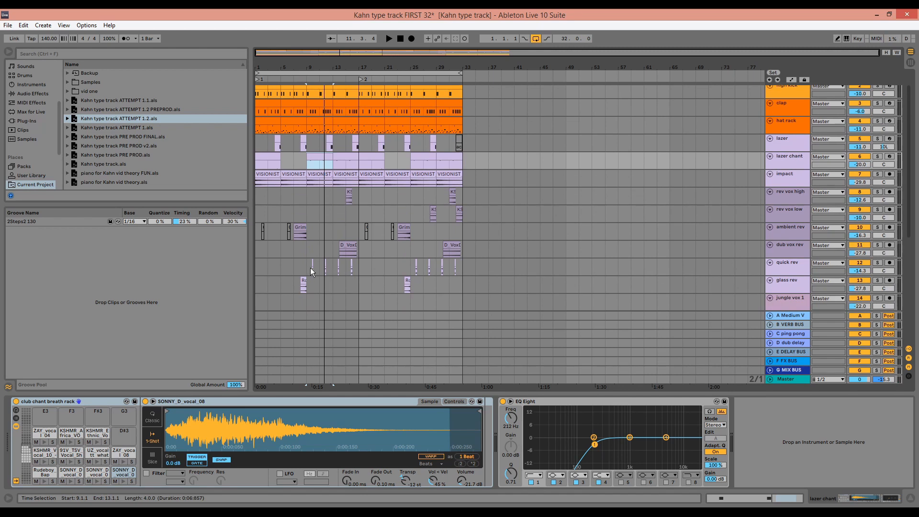
pyautogui.click(309, 267)
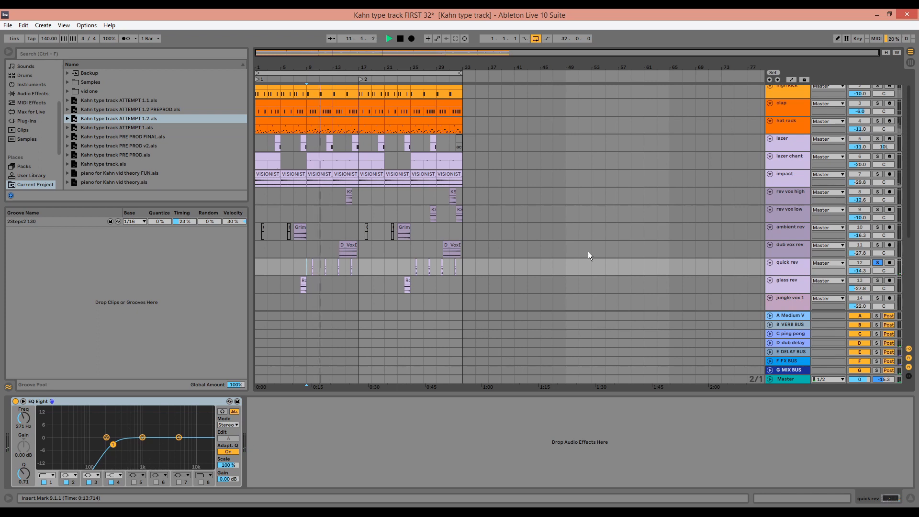
pyautogui.press('space')
pyautogui.press('space')
# Step: Play the glass rev clip at bar 8 with its track soloed
pyautogui.scroll(-4, 519, 193)
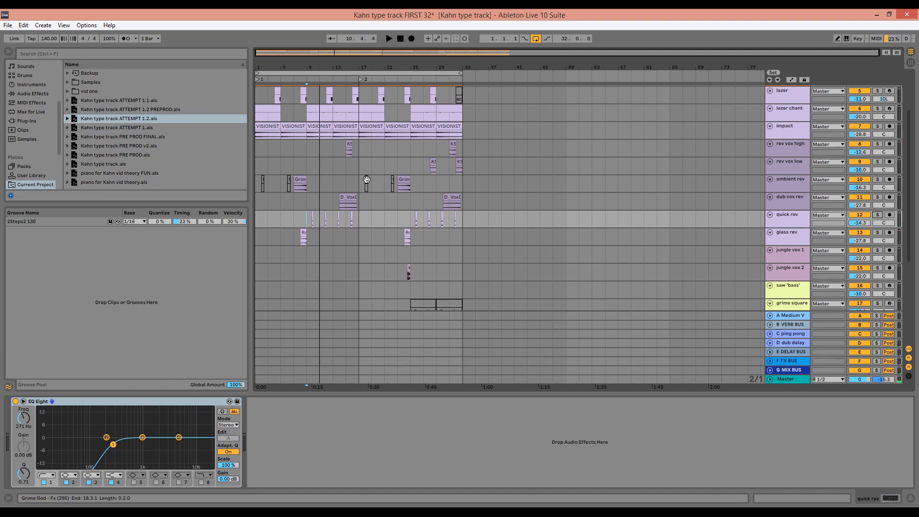
pyautogui.scroll(-2, 366, 180)
pyautogui.click(303, 205)
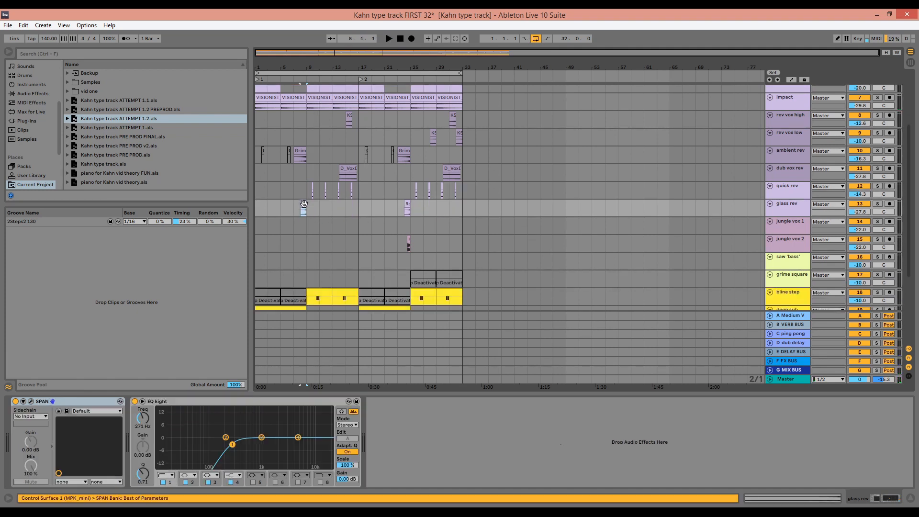
pyautogui.click(880, 205)
pyautogui.press('space')
# Step: Play the transition from bar 23 and copy bars 23–25 of the jungle vox 2 track to bar 7
pyautogui.scroll(-2, 407, 214)
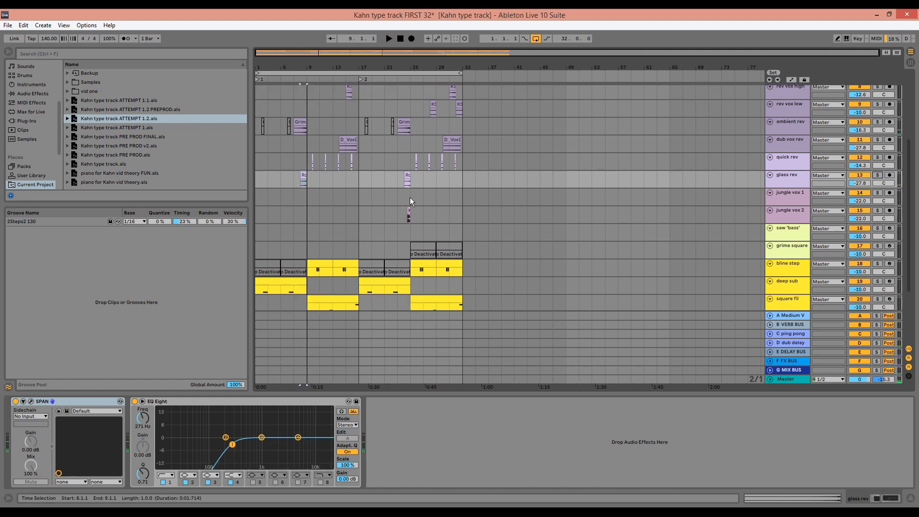
pyautogui.click(401, 196)
pyautogui.press('space')
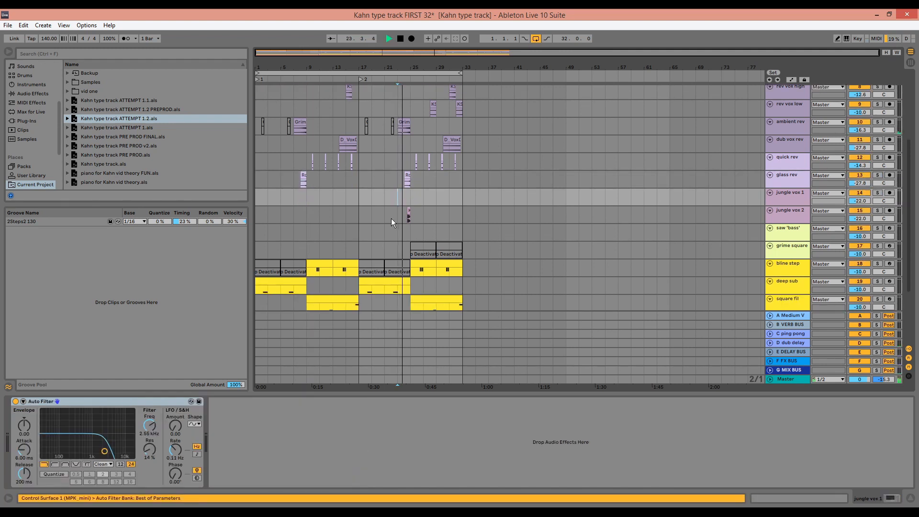
pyautogui.moveTo(398, 215); pyautogui.dragTo(410, 215)
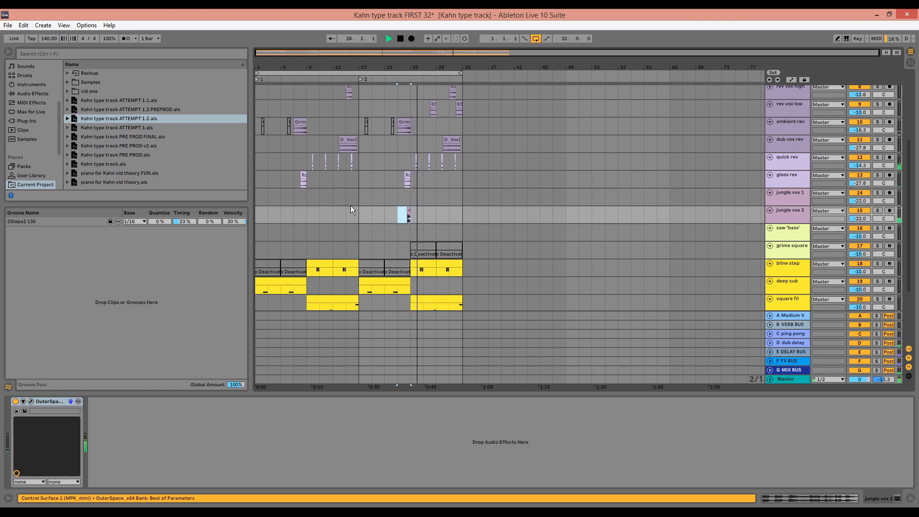
pyautogui.click(297, 213)
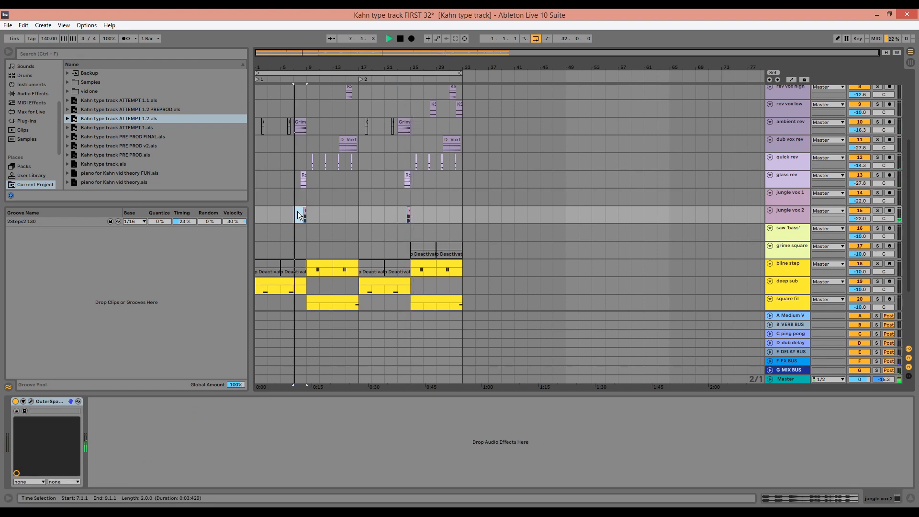
# Step: Examine the notes of the square eski clip at bar 1 and play the arrangement from bars 1 and 17
pyautogui.scroll(-3, 335, 242)
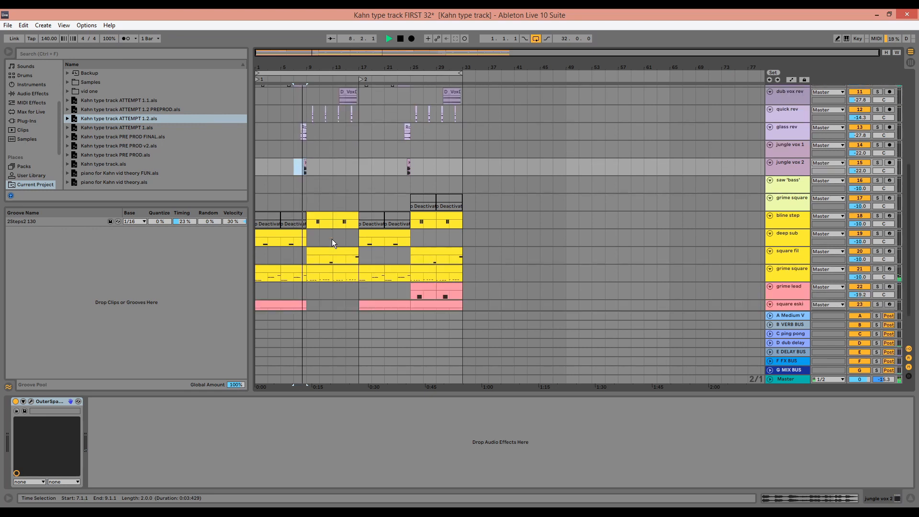
pyautogui.scroll(-2, 332, 240)
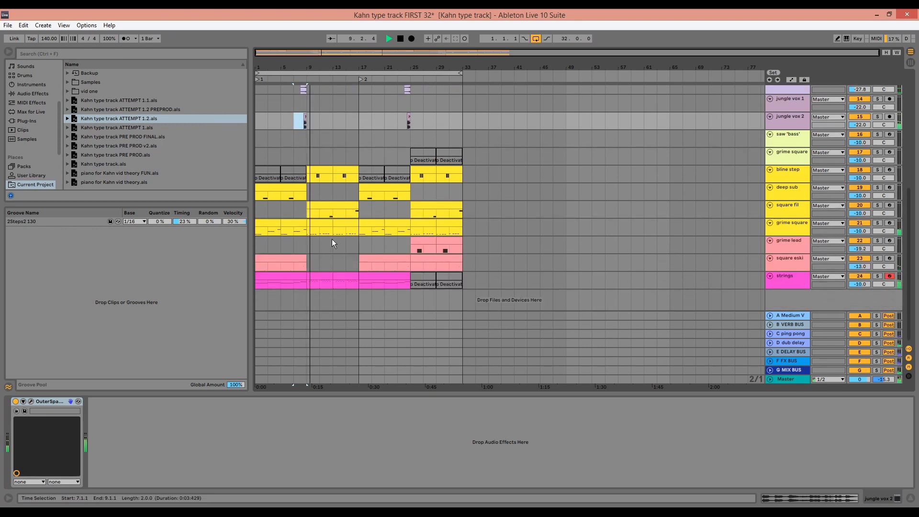
pyautogui.press('space')
pyautogui.doubleClick(290, 258)
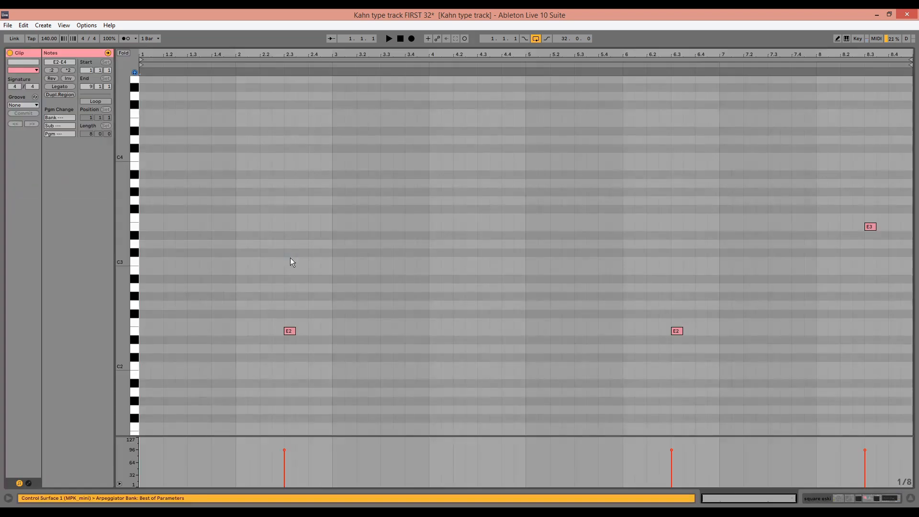
pyautogui.click(287, 331)
pyautogui.press('space')
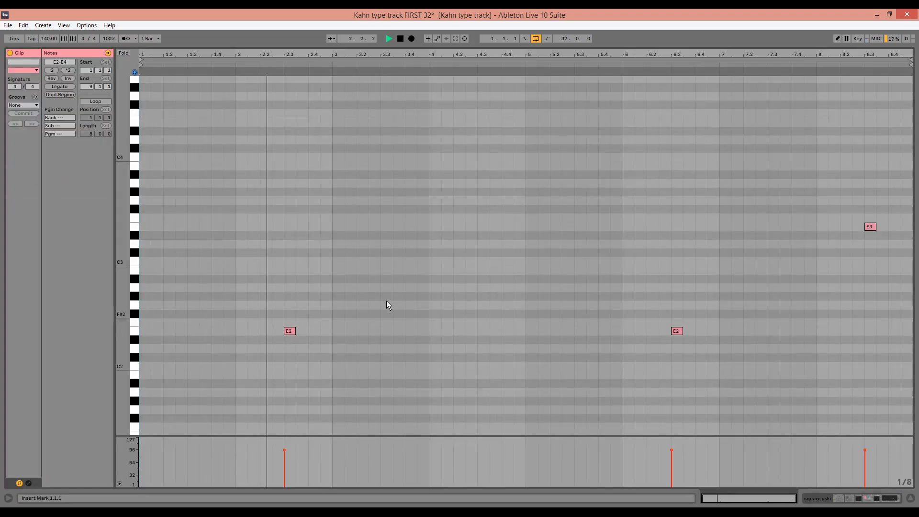
pyautogui.press('space')
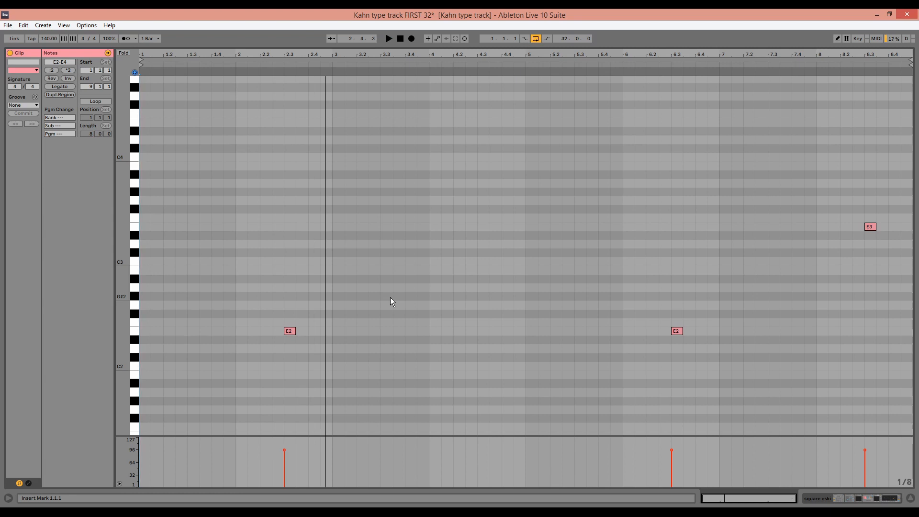
pyautogui.hotkey('shift', 'Tab')
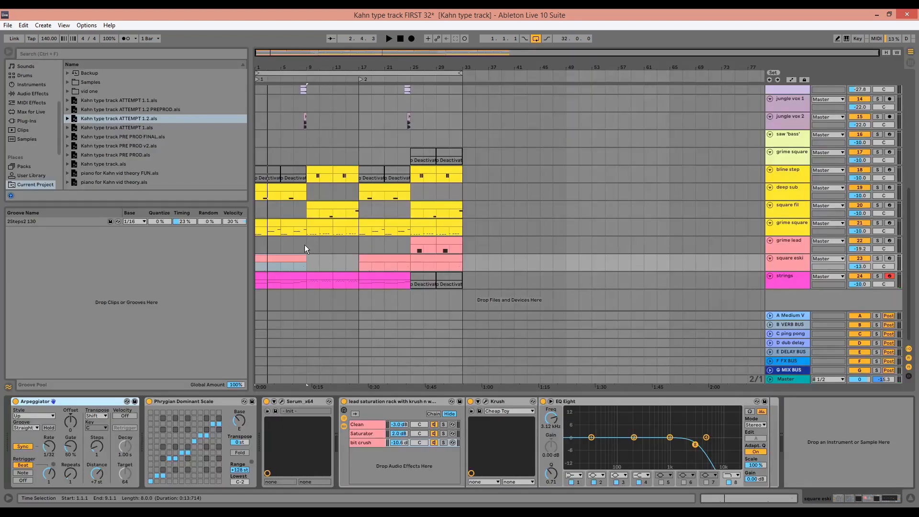
pyautogui.click(397, 258)
pyautogui.press('space')
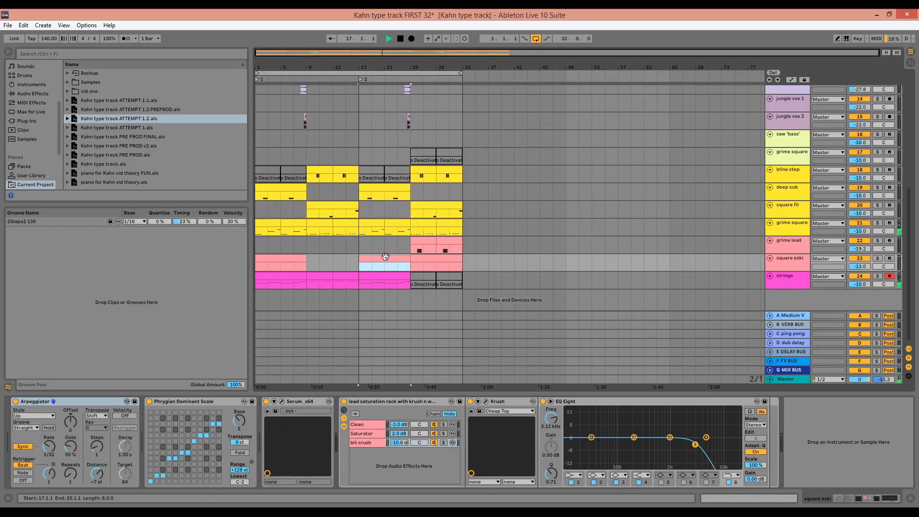
# Step: Play the arrangement from bar 25 and examine the notes of the grime lead and square eski clips there
pyautogui.click(416, 241)
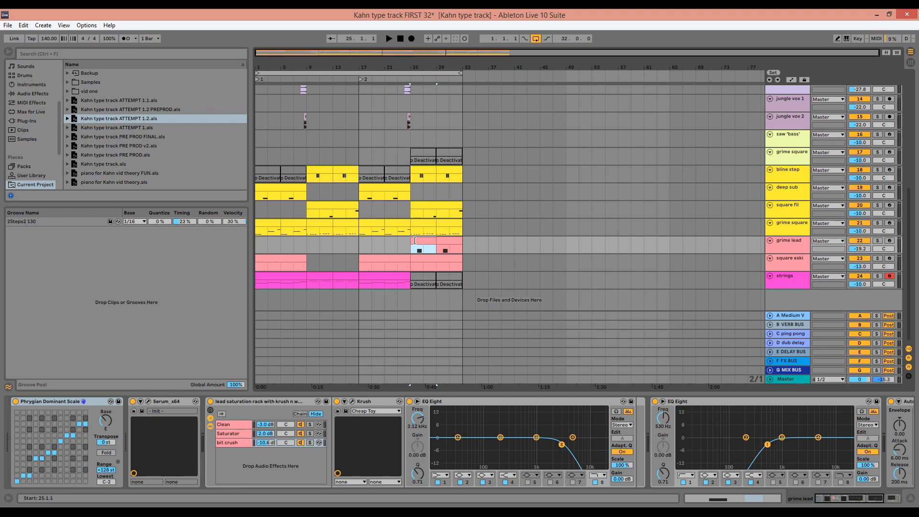
pyautogui.press('space')
pyautogui.doubleClick(416, 241)
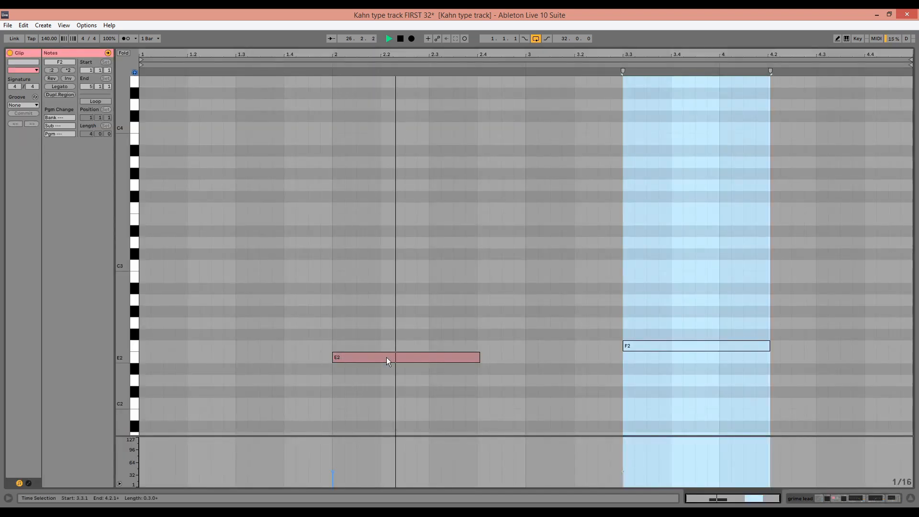
pyautogui.hotkey('shift', 'Tab')
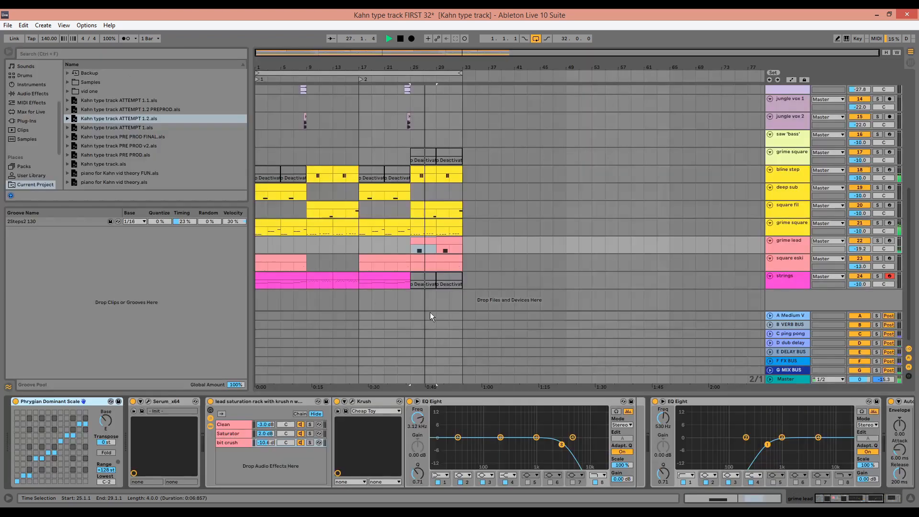
pyautogui.doubleClick(451, 259)
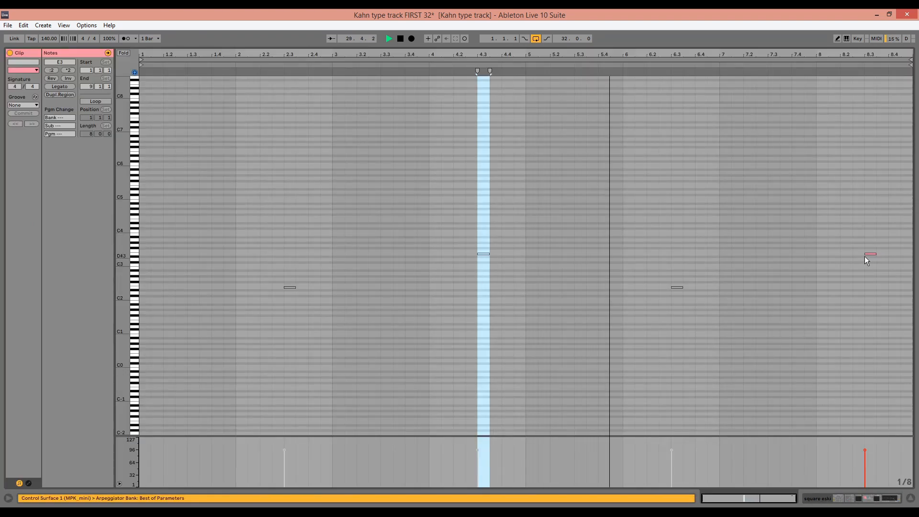
pyautogui.hotkey('shift', 'Tab')
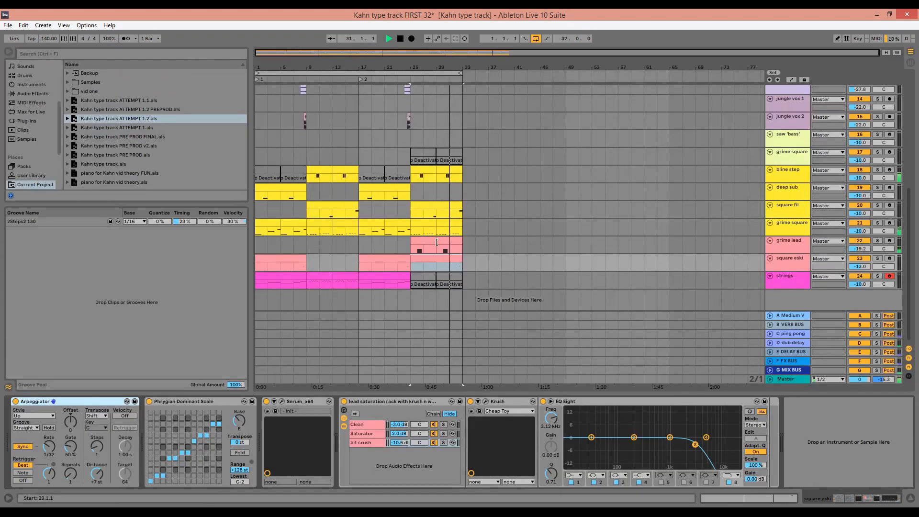
# Step: Play the rev vox low clip at bar 32 with its track soloed
pyautogui.scroll(8, 458, 268)
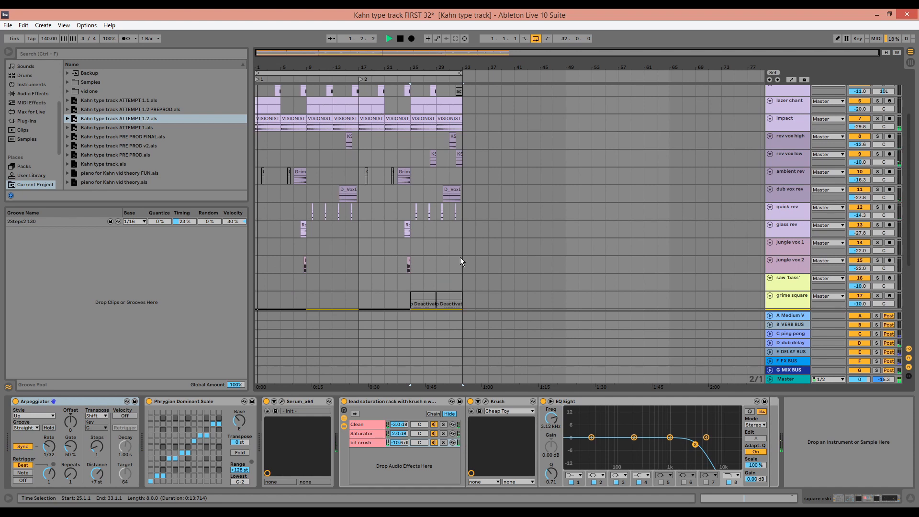
pyautogui.press('space')
pyautogui.click(459, 159)
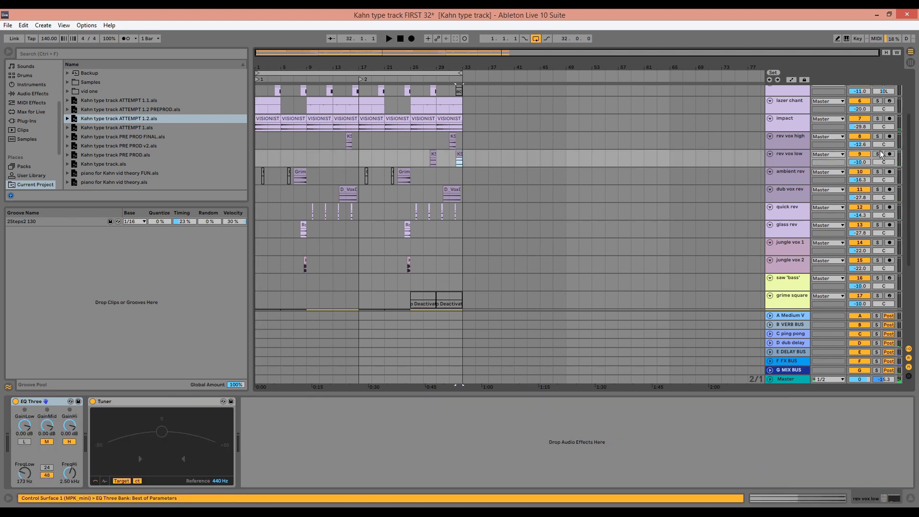
pyautogui.click(878, 154)
pyautogui.press('space')
pyautogui.press('space')
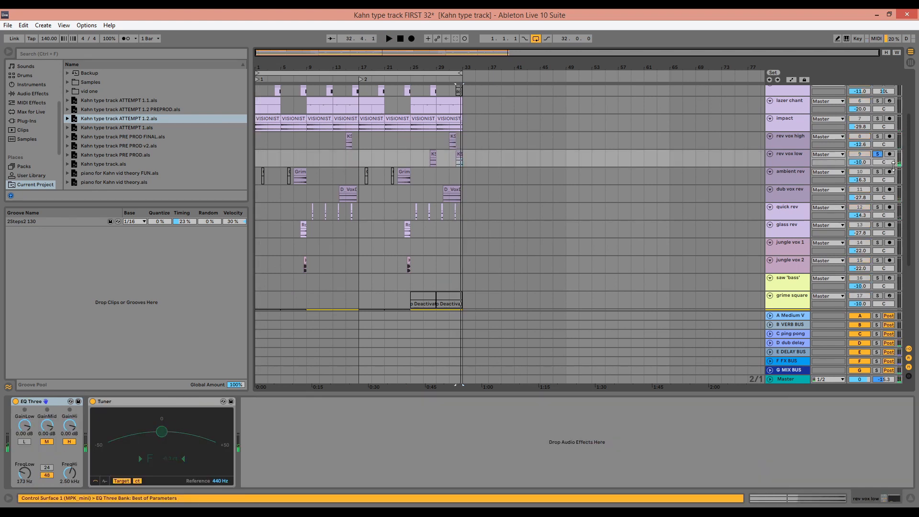
# Step: Play the full arrangement from bar 27 to hear the rev vox low clip in context, and stop playback
pyautogui.click(424, 145)
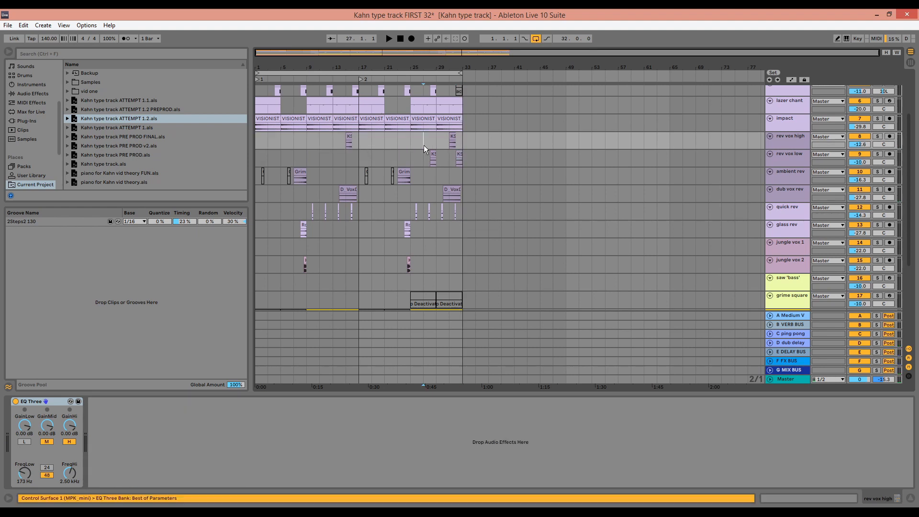
pyautogui.press('space')
pyautogui.press('space')
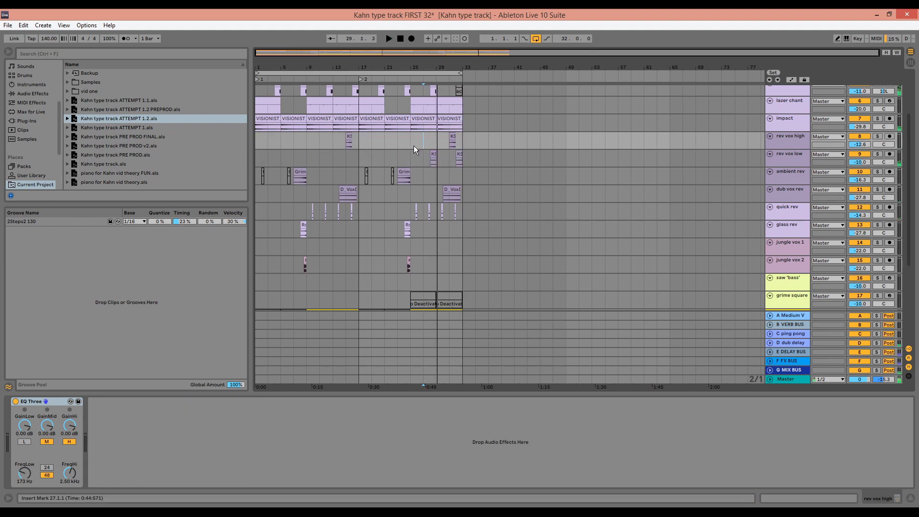